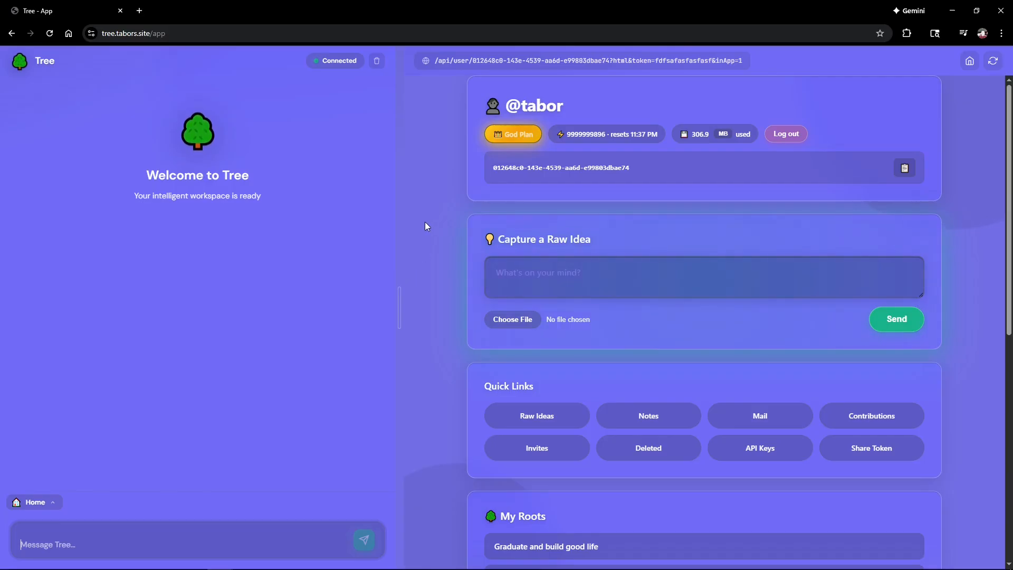
Step: Try the raw-idea capture box on the profile, then open the raw ideas list
{"action": "scroll", "coordinate": [425, 226], "scroll_direction": "down", "scroll_amount": 8}
{"action": "scroll", "coordinate": [424, 226], "scroll_direction": "up", "scroll_amount": 5}
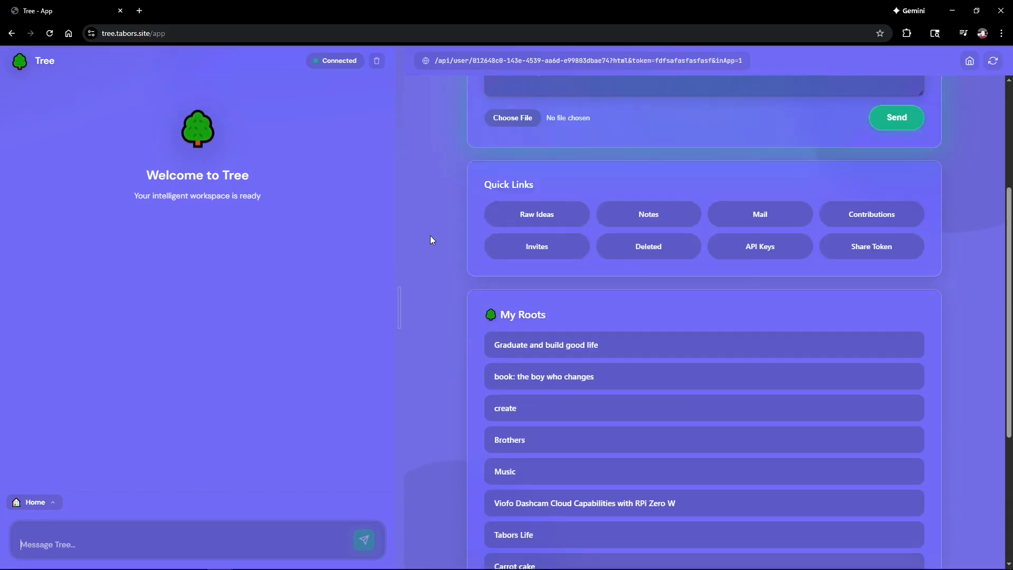
{"action": "scroll", "coordinate": [431, 240], "scroll_direction": "up", "scroll_amount": 3}
{"action": "scroll", "coordinate": [542, 107], "scroll_direction": "up", "scroll_amount": 1}
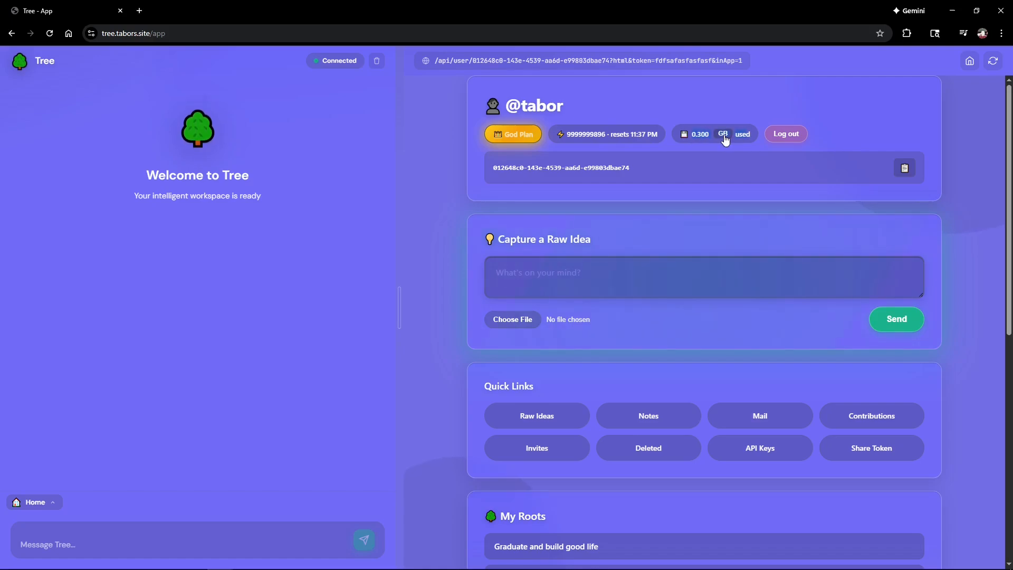
{"action": "scroll", "coordinate": [768, 169], "scroll_direction": "down", "scroll_amount": 3}
{"action": "left_click", "coordinate": [574, 148]}
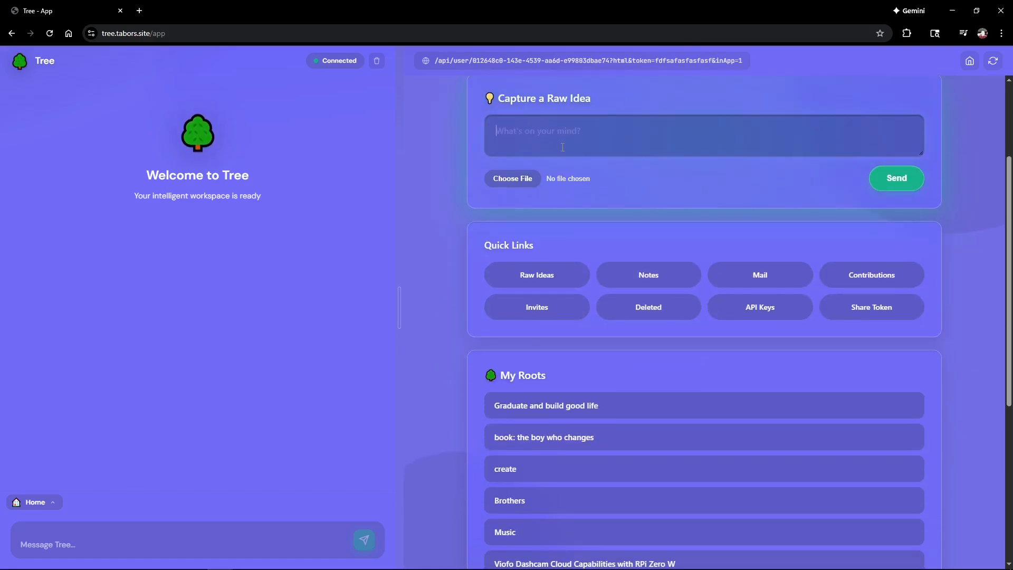
{"action": "scroll", "coordinate": [575, 148], "scroll_direction": "up", "scroll_amount": 1}
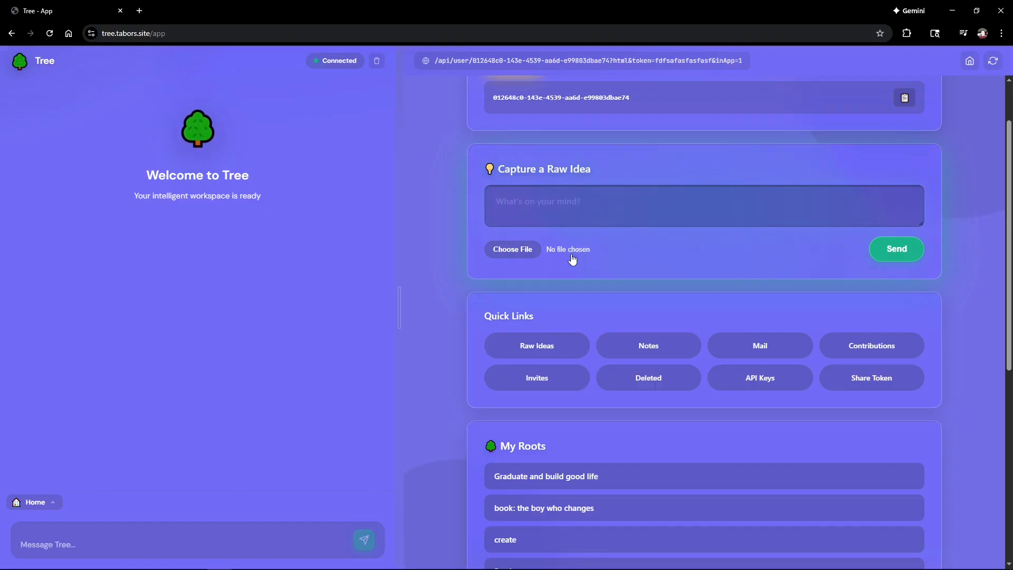
{"action": "left_click", "coordinate": [528, 346]}
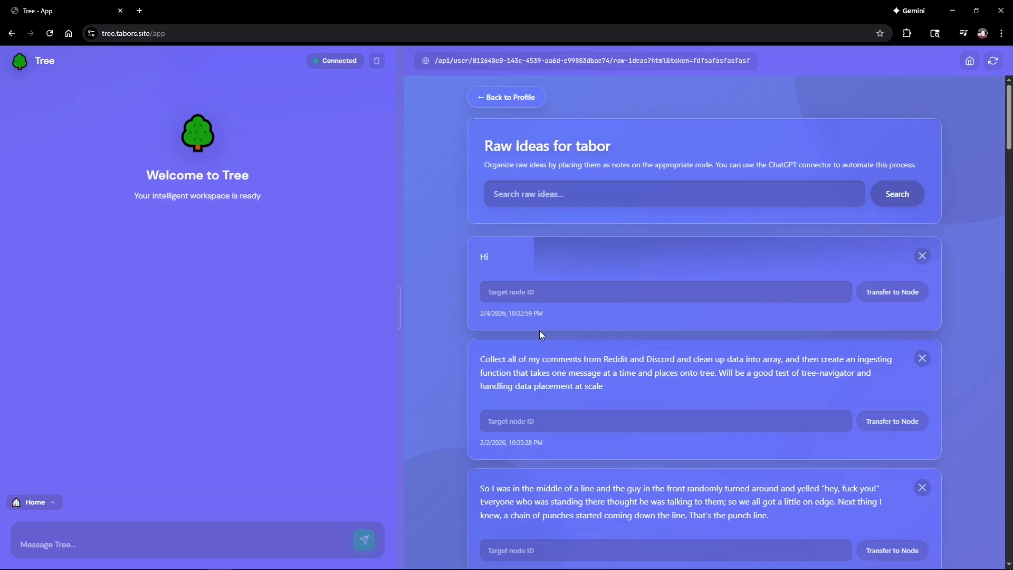
{"action": "scroll", "coordinate": [540, 330], "scroll_direction": "down", "scroll_amount": 10}
{"action": "scroll", "coordinate": [552, 337], "scroll_direction": "up", "scroll_amount": 10}
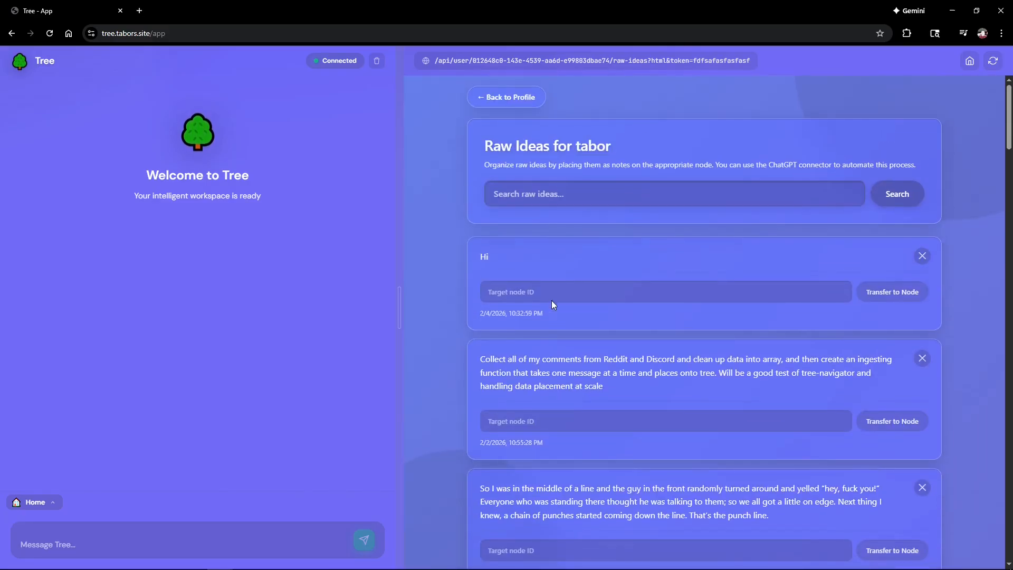
Step: Browse all notes across trees, including the Pushups 1x v0 progress notes
{"action": "left_click", "coordinate": [508, 97]}
{"action": "scroll", "coordinate": [546, 310], "scroll_direction": "down", "scroll_amount": 2}
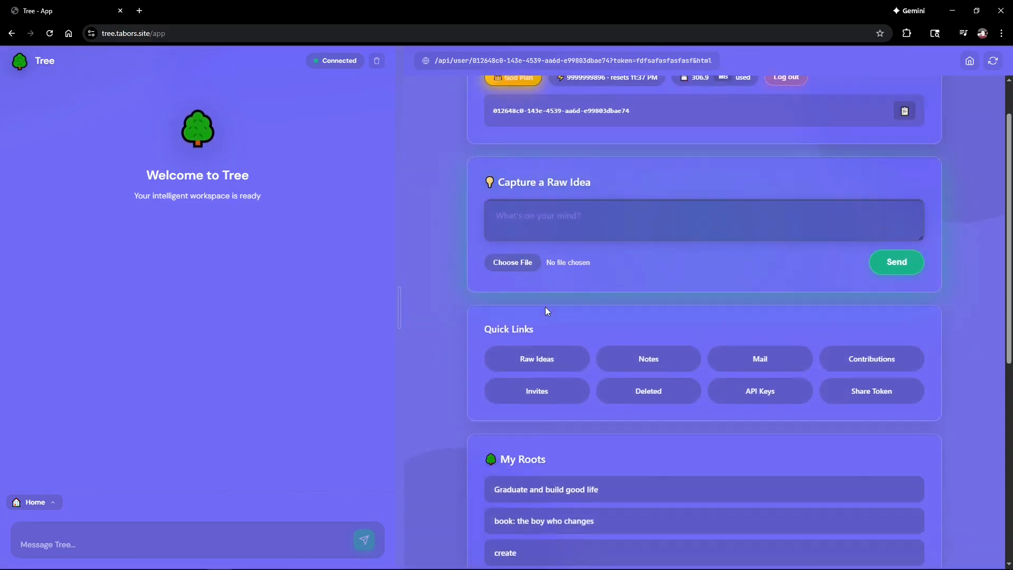
{"action": "scroll", "coordinate": [547, 303], "scroll_direction": "down", "scroll_amount": 3}
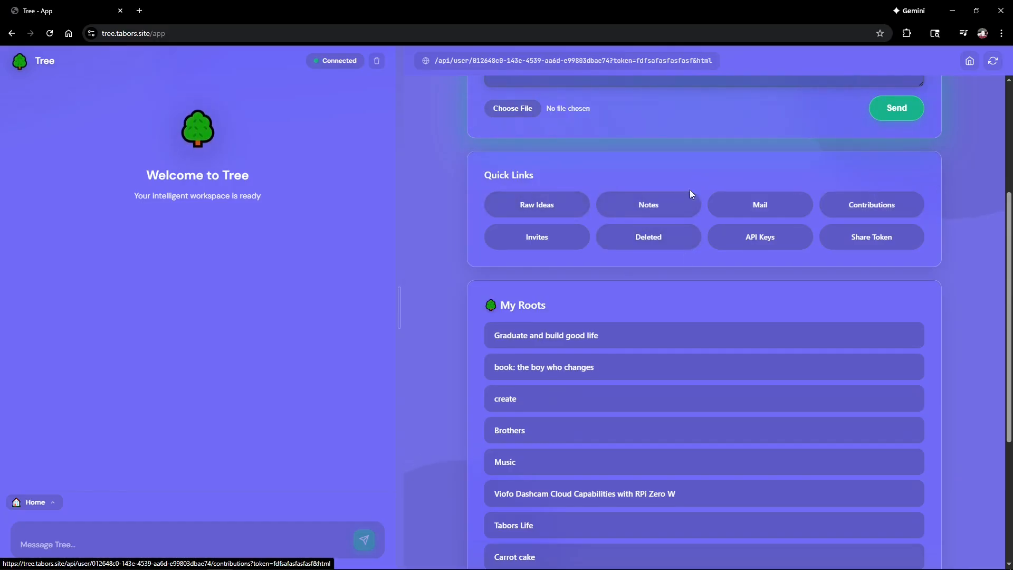
{"action": "left_click", "coordinate": [655, 210]}
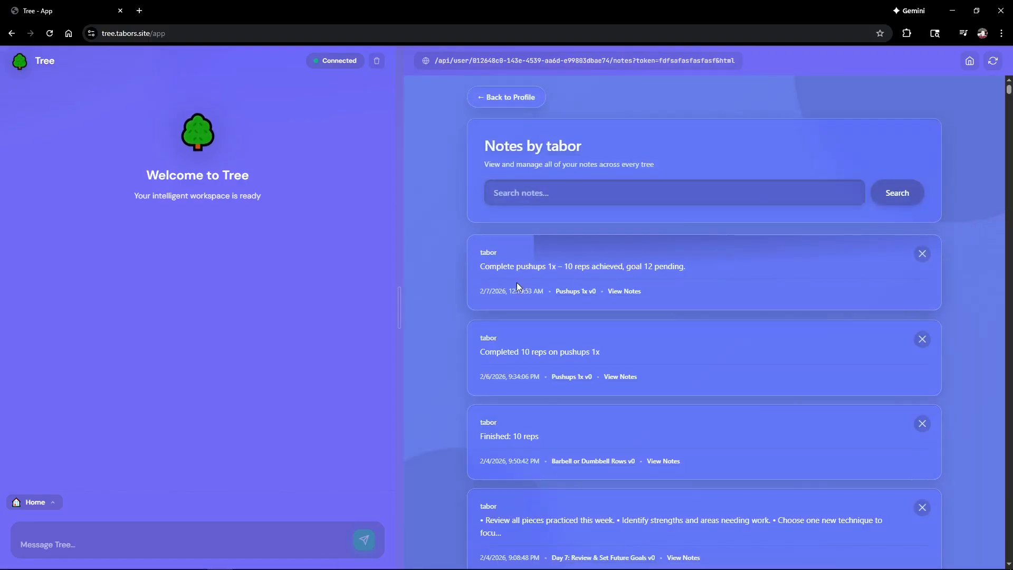
{"action": "left_click", "coordinate": [585, 259]}
{"action": "left_click", "coordinate": [525, 95]}
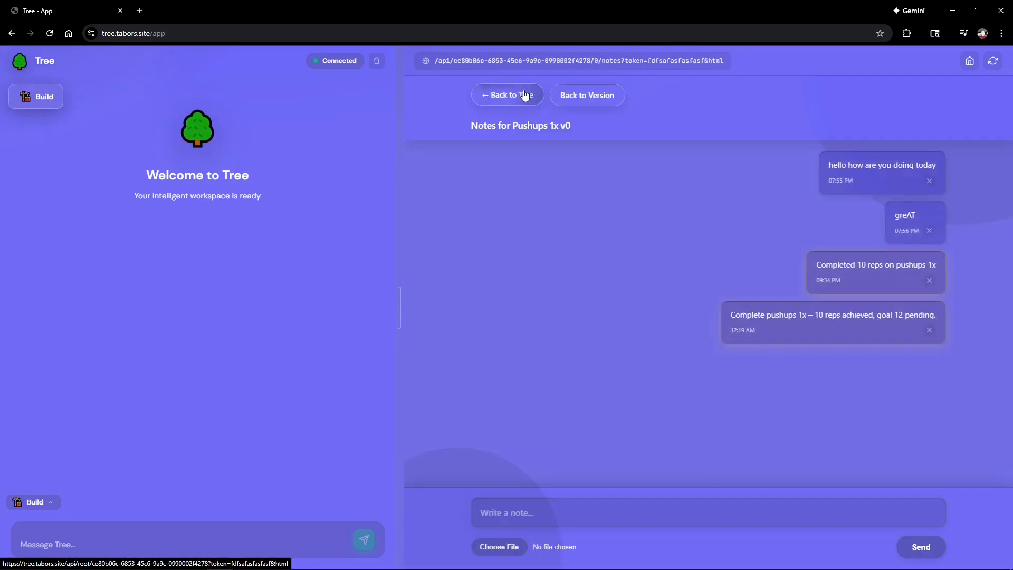
{"action": "left_click", "coordinate": [9, 35]}
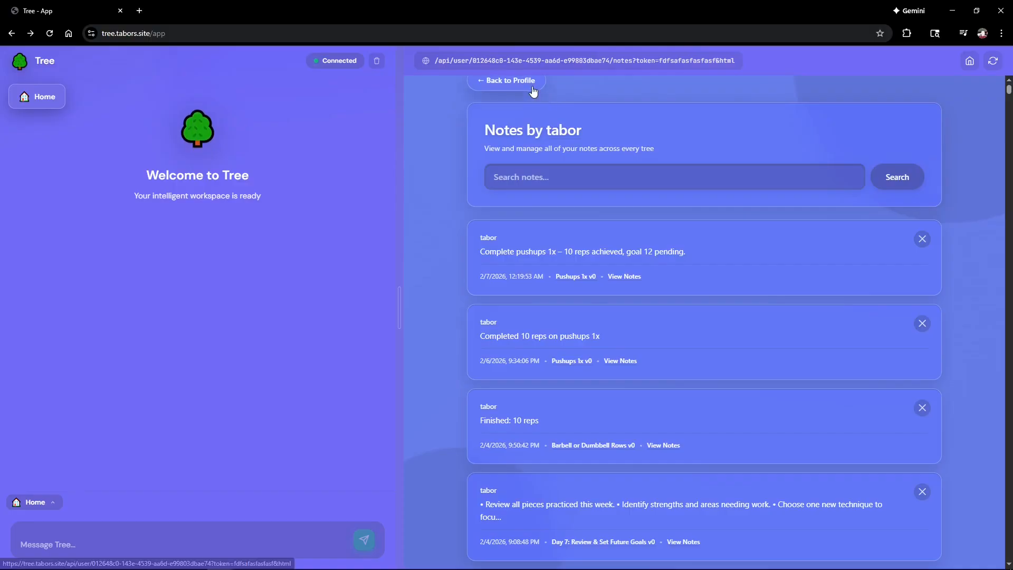
{"action": "left_click", "coordinate": [533, 86]}
{"action": "scroll", "coordinate": [760, 285], "scroll_direction": "down", "scroll_amount": 3}
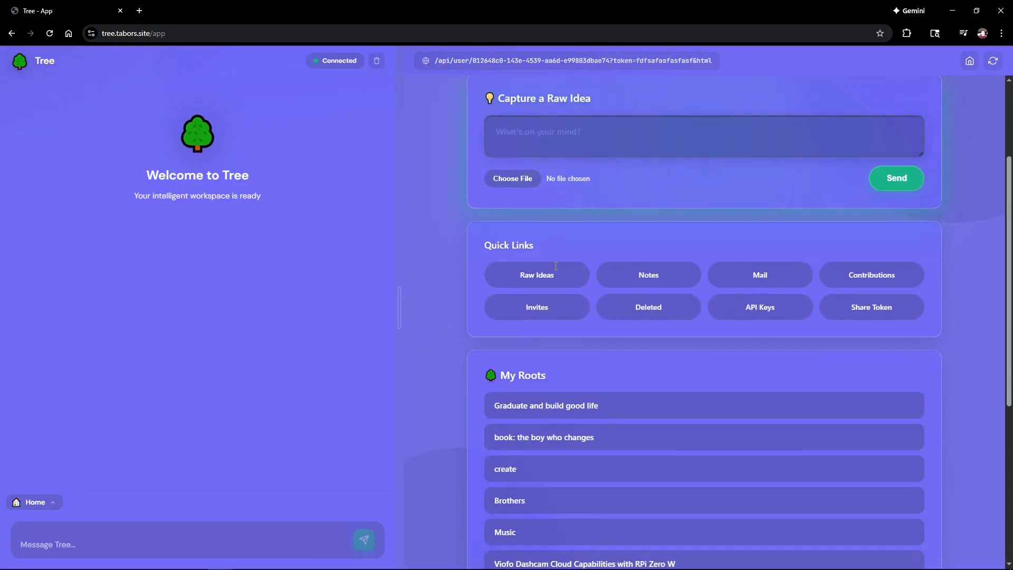
Step: Review the notes where others mentioned you and the activity and change history
{"action": "left_click", "coordinate": [768, 288]}
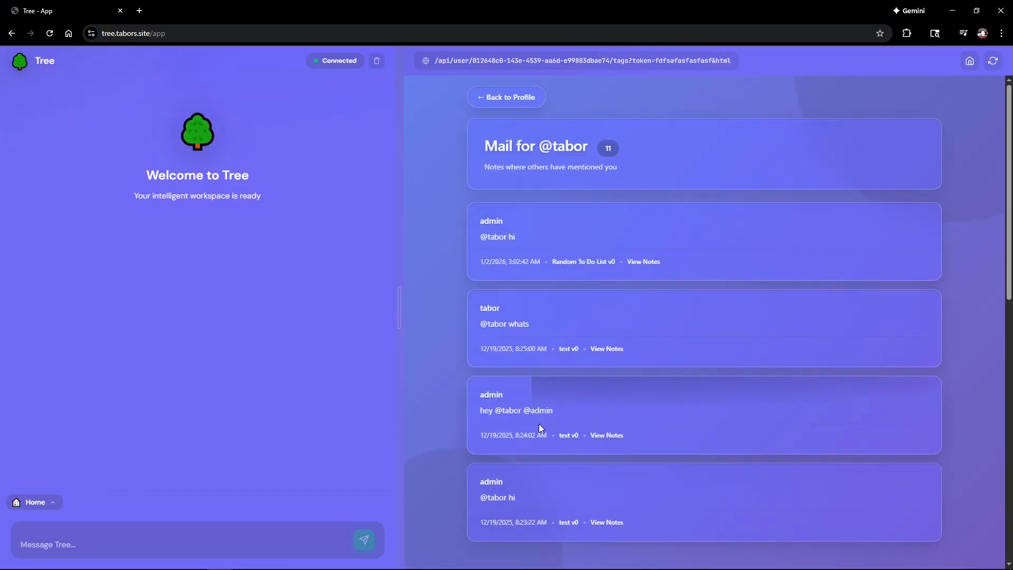
{"action": "scroll", "coordinate": [534, 429], "scroll_direction": "down", "scroll_amount": 5}
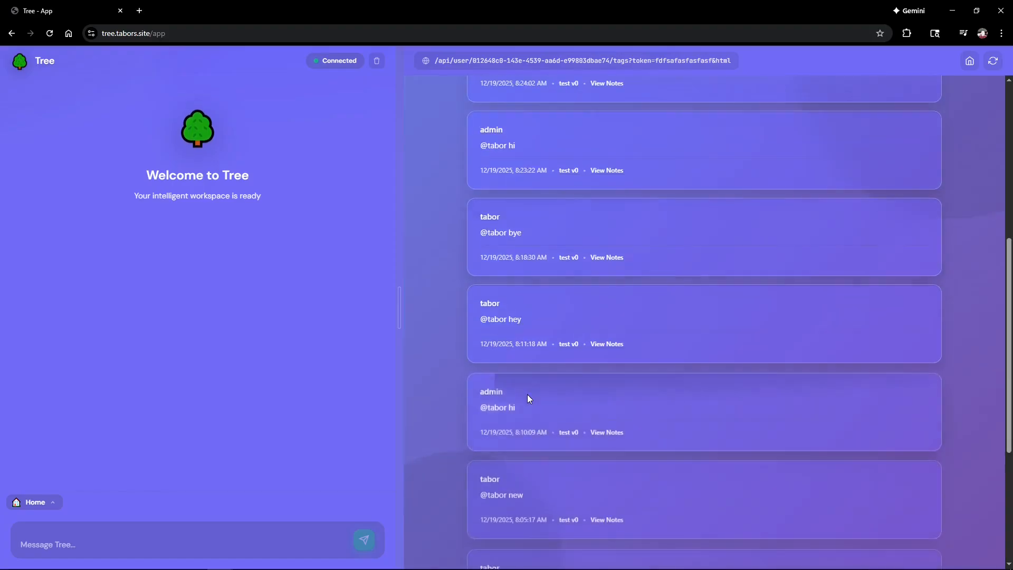
{"action": "scroll", "coordinate": [528, 394], "scroll_direction": "up", "scroll_amount": 5}
{"action": "left_click", "coordinate": [515, 98]}
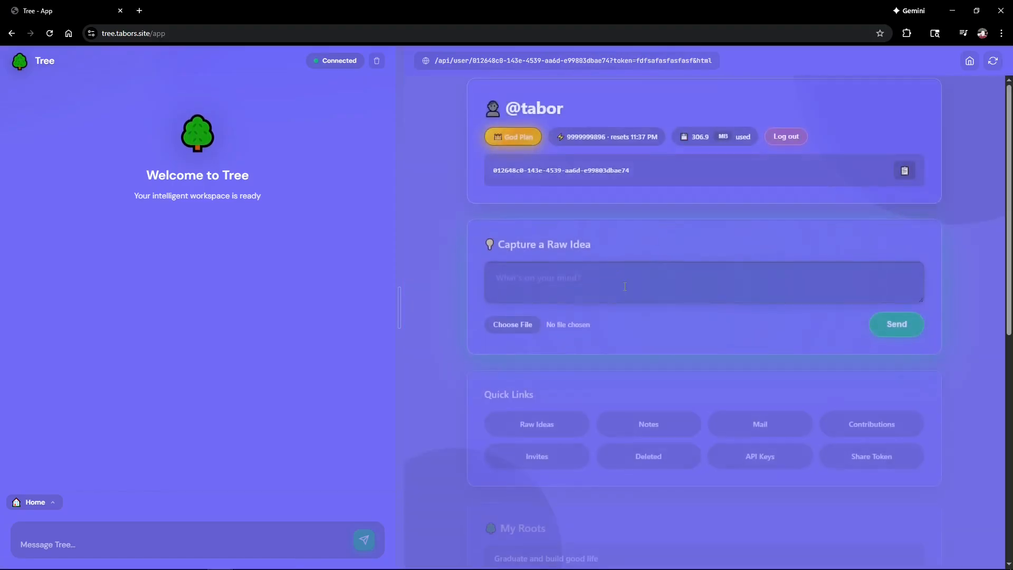
{"action": "left_click", "coordinate": [865, 417]}
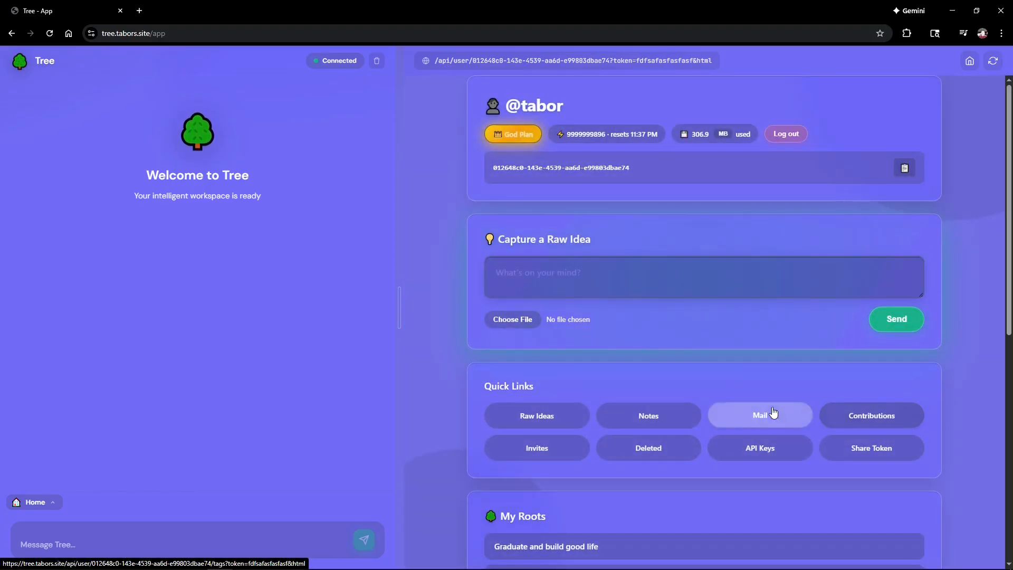
{"action": "scroll", "coordinate": [660, 377], "scroll_direction": "down", "scroll_amount": 5}
{"action": "scroll", "coordinate": [660, 377], "scroll_direction": "up", "scroll_amount": 5}
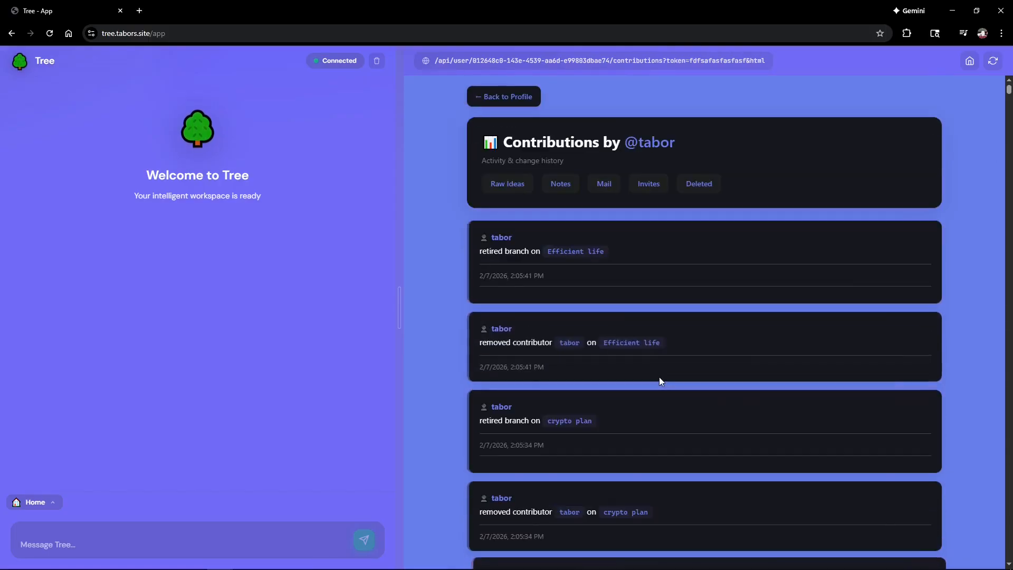
{"action": "scroll", "coordinate": [660, 377], "scroll_direction": "down", "scroll_amount": 4}
{"action": "scroll", "coordinate": [660, 376], "scroll_direction": "down", "scroll_amount": 5}
{"action": "scroll", "coordinate": [661, 375], "scroll_direction": "up", "scroll_amount": 9}
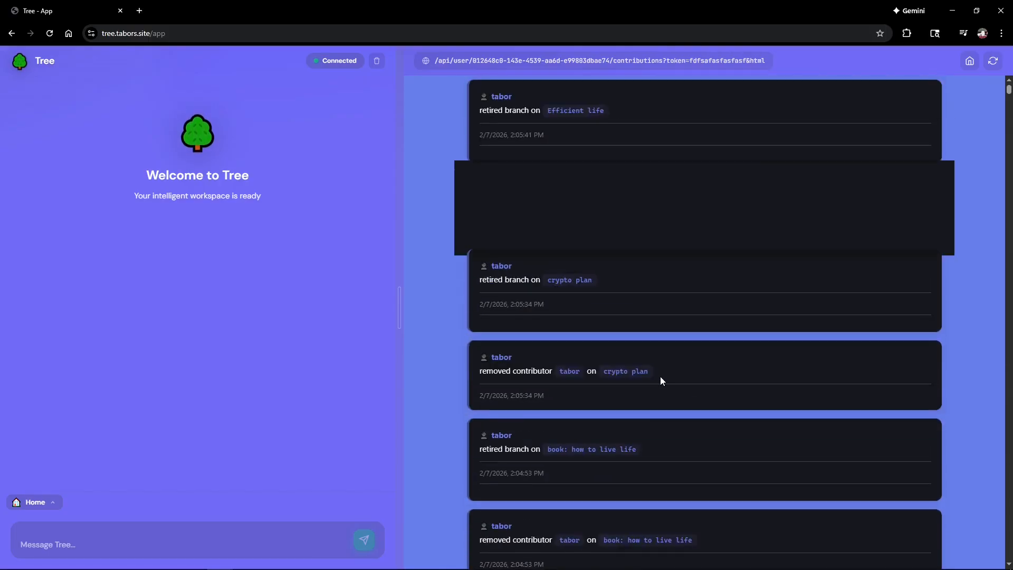
{"action": "left_click", "coordinate": [531, 96]}
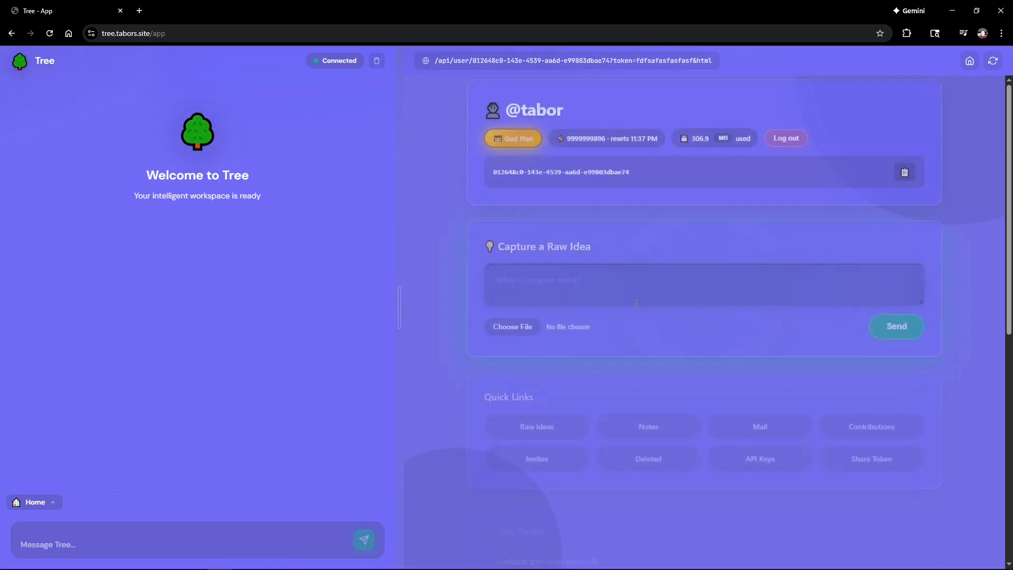
Step: Check pending tree invites and peek at the Graduate and build good life tree
{"action": "scroll", "coordinate": [640, 311], "scroll_direction": "down", "scroll_amount": 3}
{"action": "left_click", "coordinate": [543, 307]}
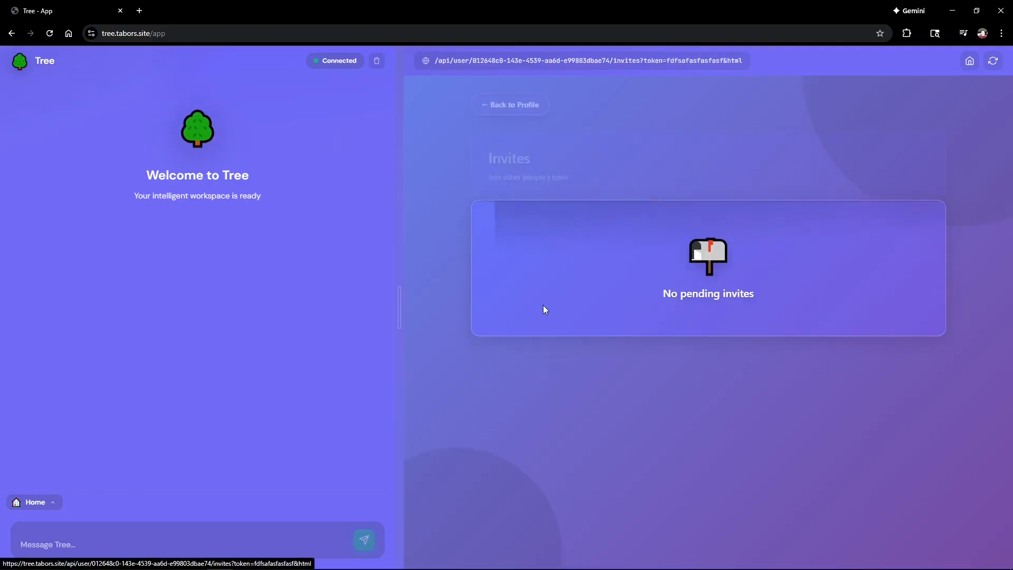
{"action": "left_click", "coordinate": [535, 98]}
{"action": "scroll", "coordinate": [616, 329], "scroll_direction": "down", "scroll_amount": 7}
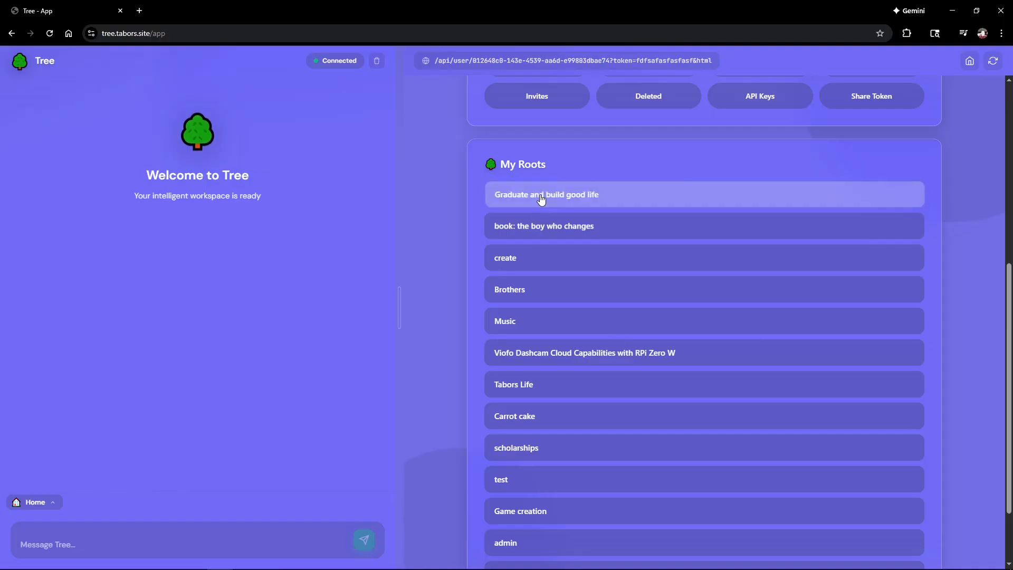
{"action": "left_click", "coordinate": [541, 195]}
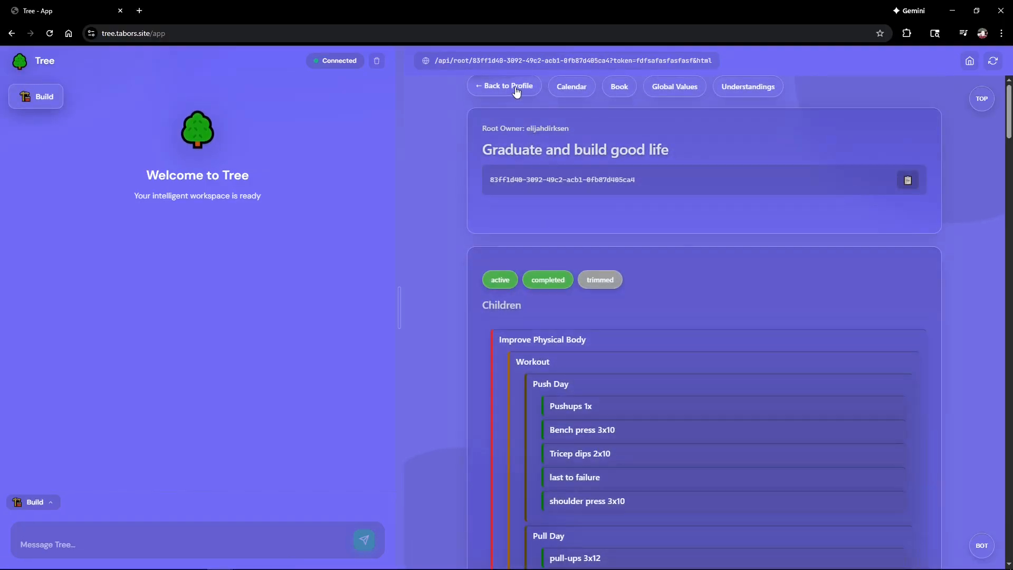
{"action": "left_click", "coordinate": [517, 89]}
Step: Open the 'book: the boy who changes' tree and its contributor invite field
{"action": "scroll", "coordinate": [537, 438], "scroll_direction": "down", "scroll_amount": 3}
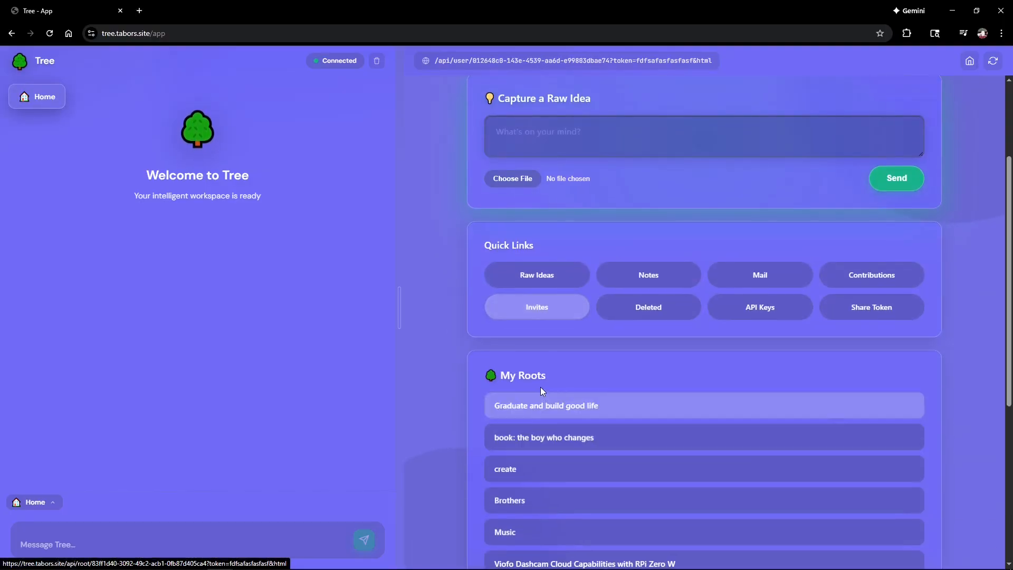
{"action": "left_click", "coordinate": [534, 442]}
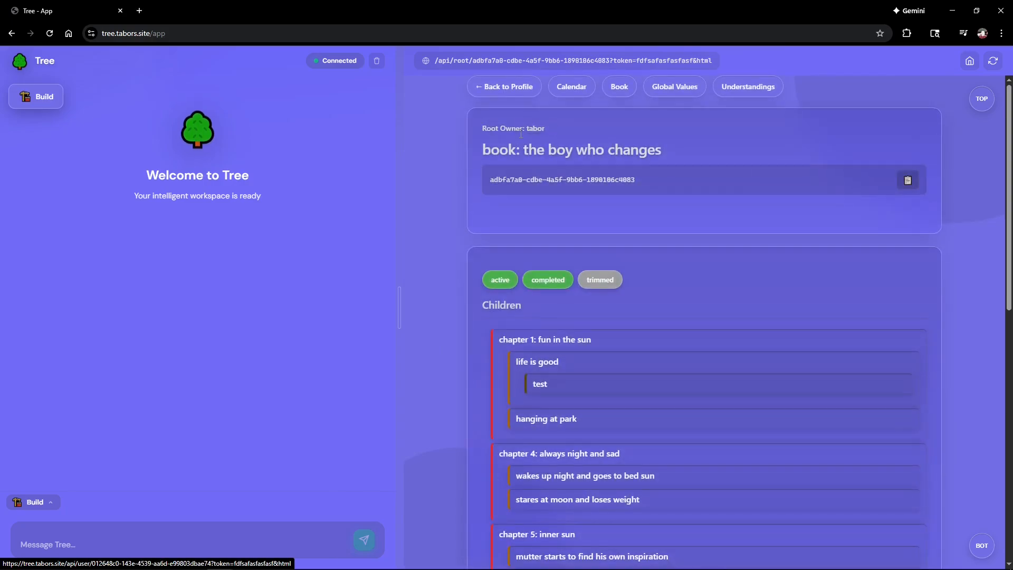
{"action": "scroll", "coordinate": [525, 279], "scroll_direction": "down", "scroll_amount": 10}
{"action": "left_click", "coordinate": [531, 350]}
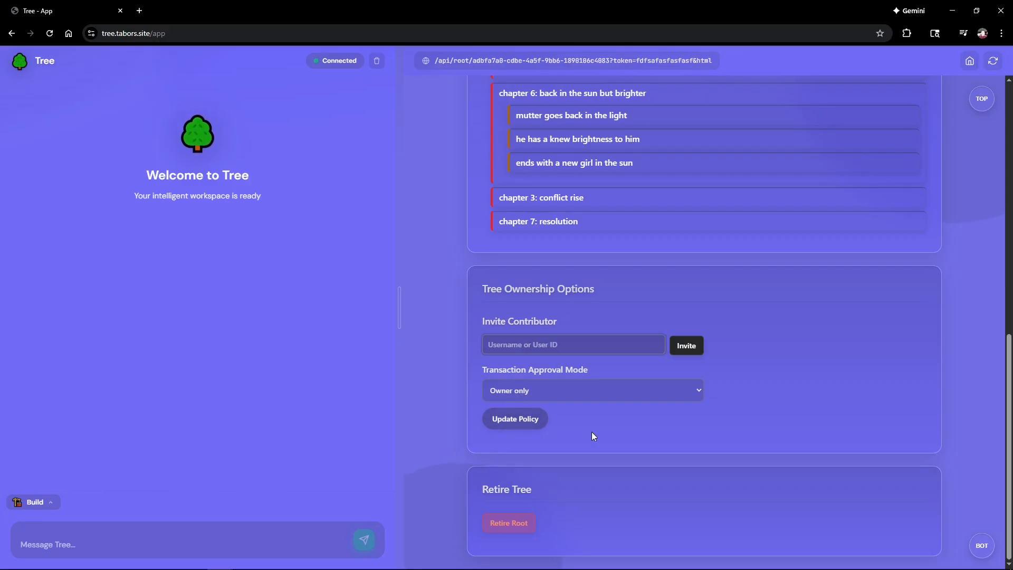
Step: Leave the tree's Transaction Approval Mode set to Owner only
{"action": "left_click", "coordinate": [555, 390]}
{"action": "left_click", "coordinate": [554, 390]}
{"action": "scroll", "coordinate": [562, 391], "scroll_direction": "up", "scroll_amount": 1}
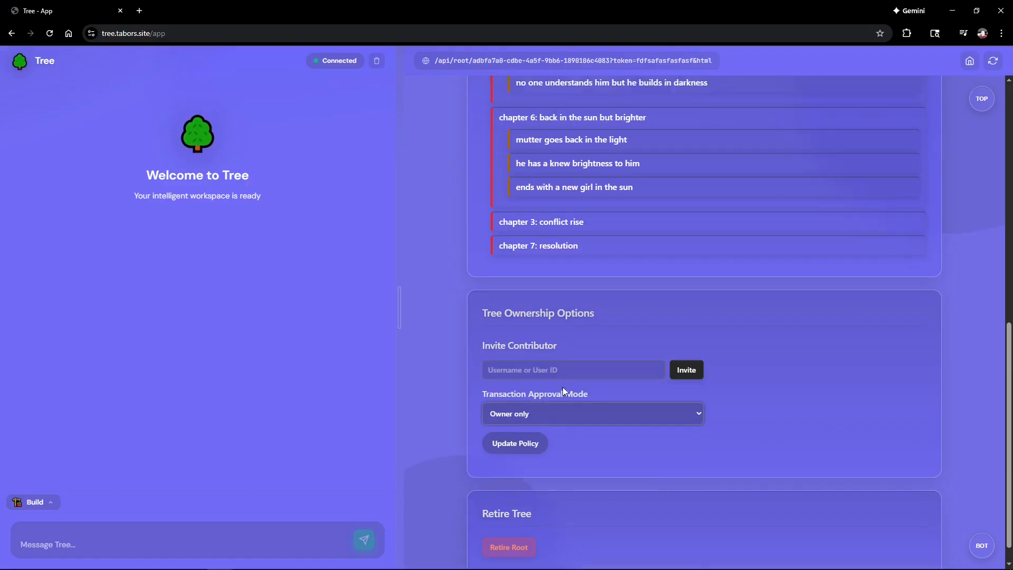
{"action": "scroll", "coordinate": [562, 387], "scroll_direction": "up", "scroll_amount": 8}
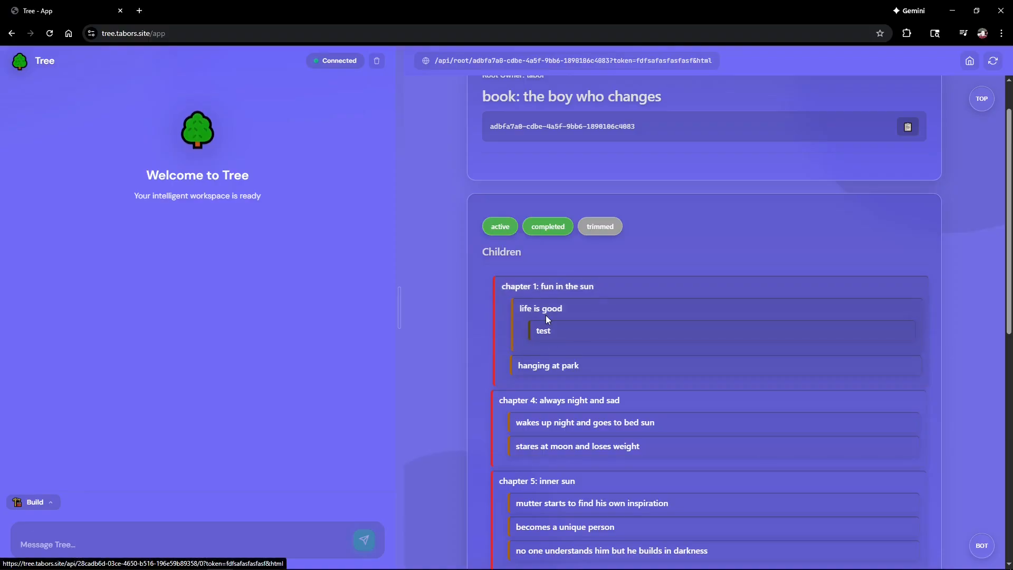
{"action": "scroll", "coordinate": [546, 312], "scroll_direction": "down", "scroll_amount": 2}
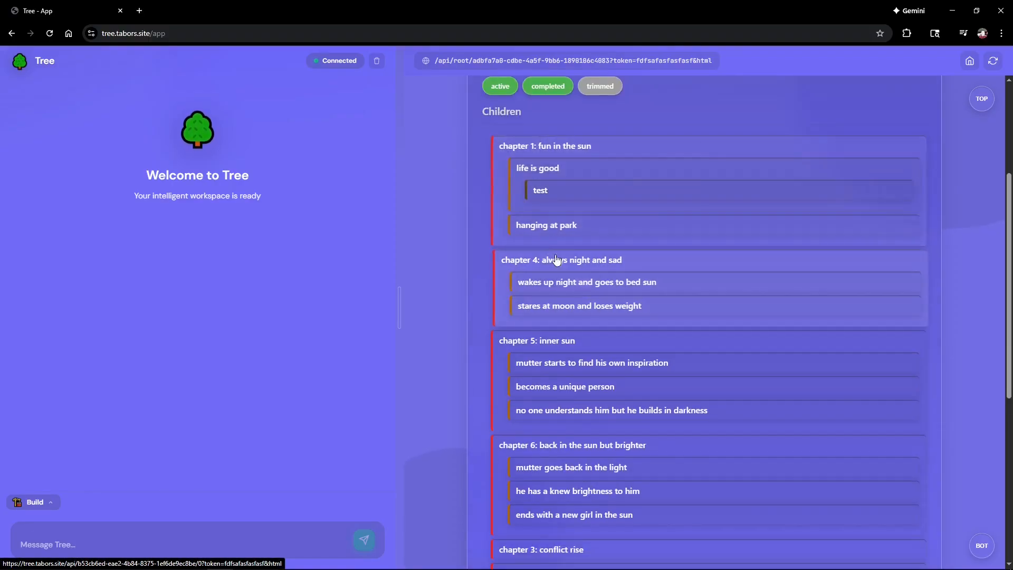
{"action": "scroll", "coordinate": [563, 270], "scroll_direction": "down", "scroll_amount": 5}
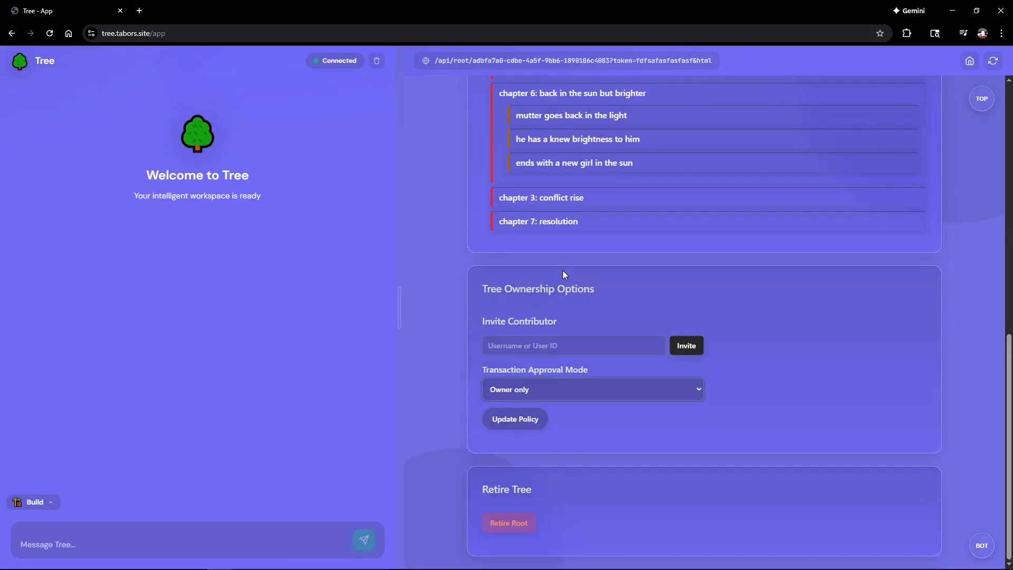
{"action": "left_click", "coordinate": [537, 391]}
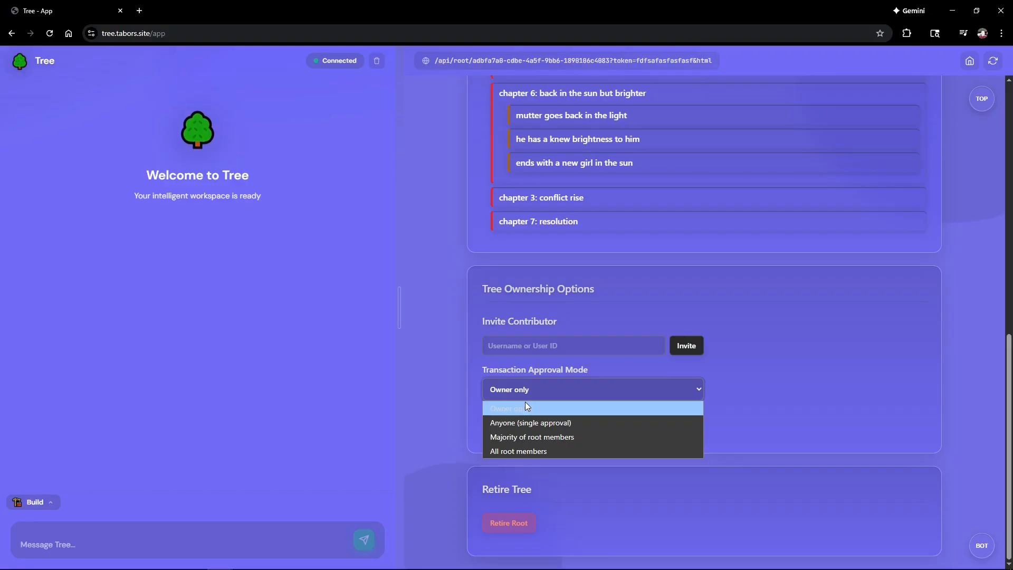
{"action": "left_click", "coordinate": [736, 407]}
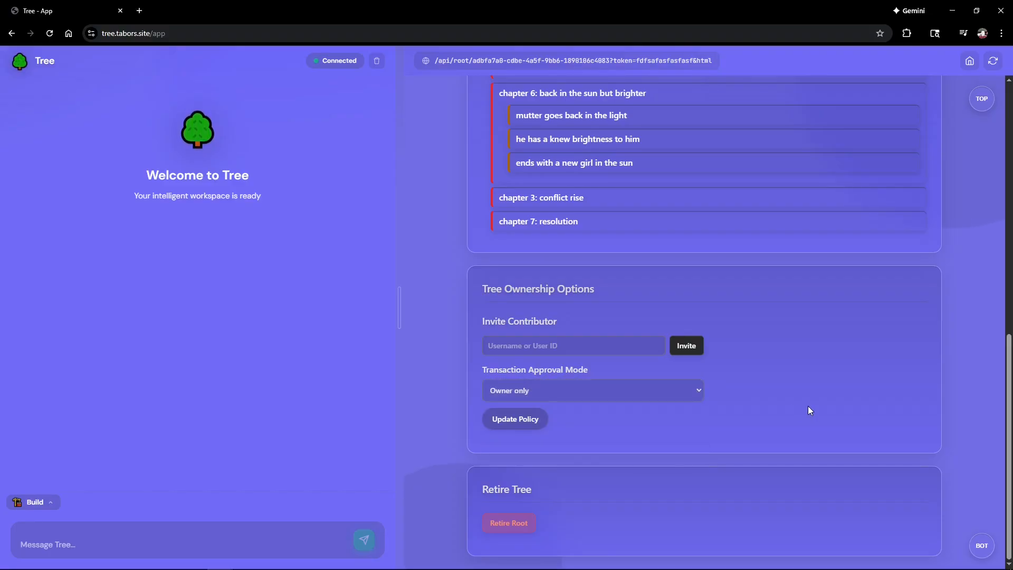
{"action": "left_click", "coordinate": [651, 397]}
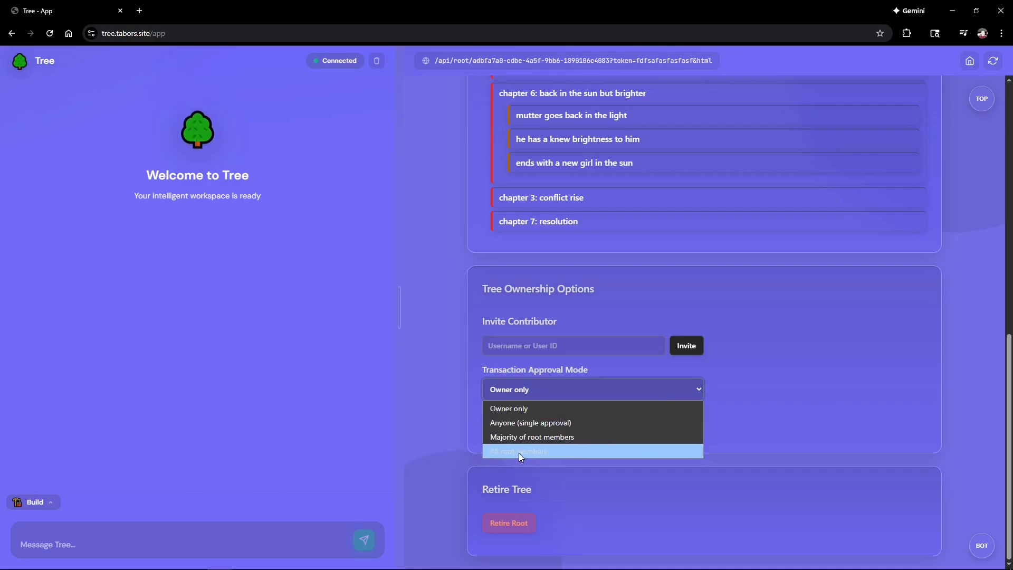
{"action": "left_click", "coordinate": [754, 376]}
Step: Go back to the profile page and its quick links
{"action": "scroll", "coordinate": [752, 379], "scroll_direction": "up", "scroll_amount": 7}
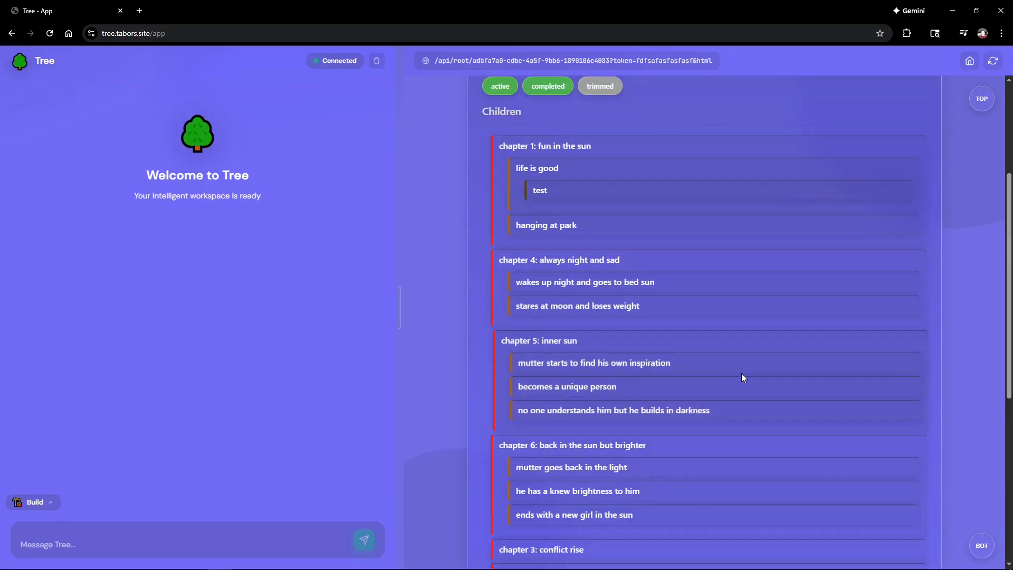
{"action": "scroll", "coordinate": [742, 373], "scroll_direction": "up", "scroll_amount": 4}
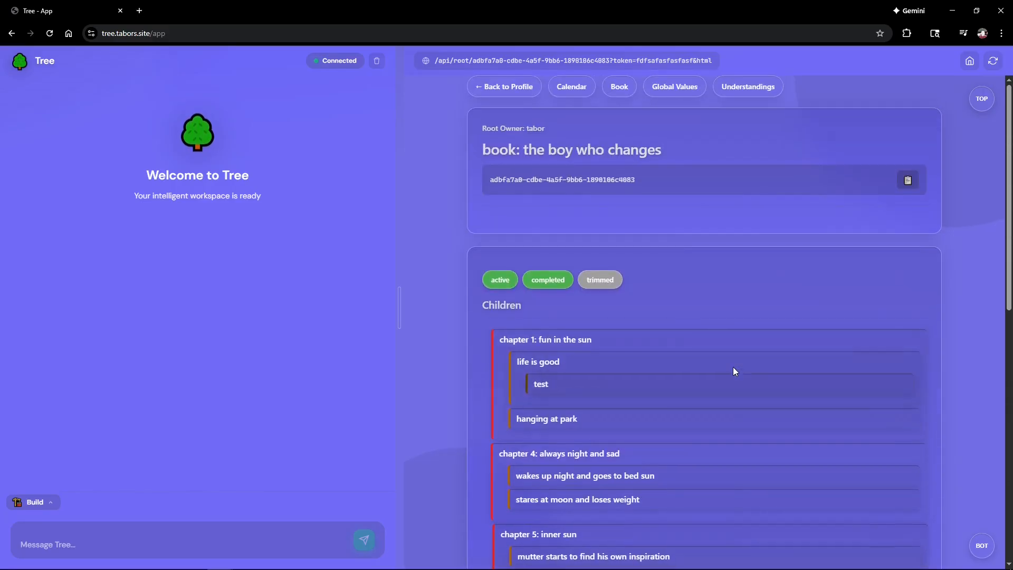
{"action": "left_click", "coordinate": [499, 84]}
{"action": "scroll", "coordinate": [670, 321], "scroll_direction": "down", "scroll_amount": 3}
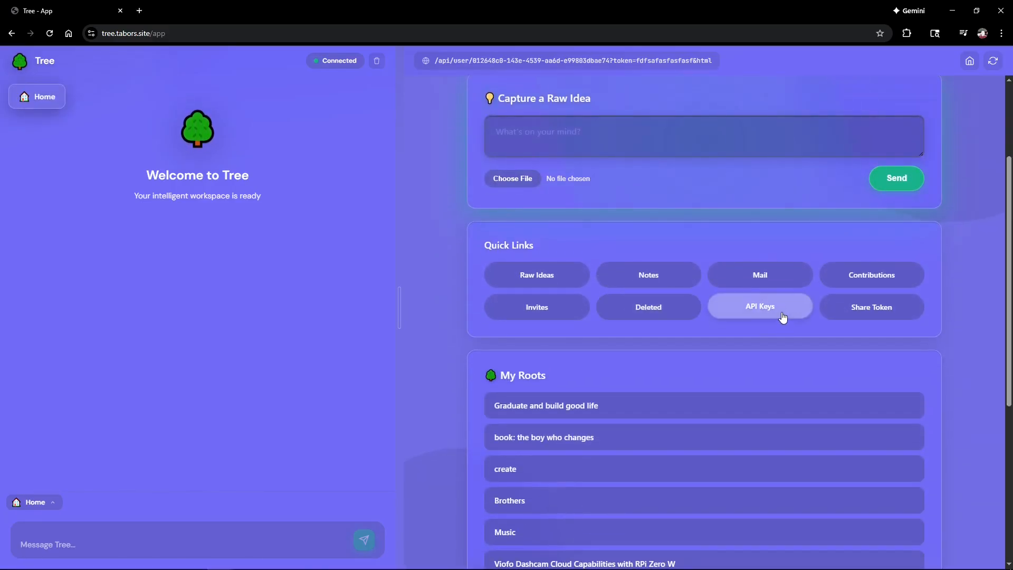
{"action": "left_click", "coordinate": [649, 311]}
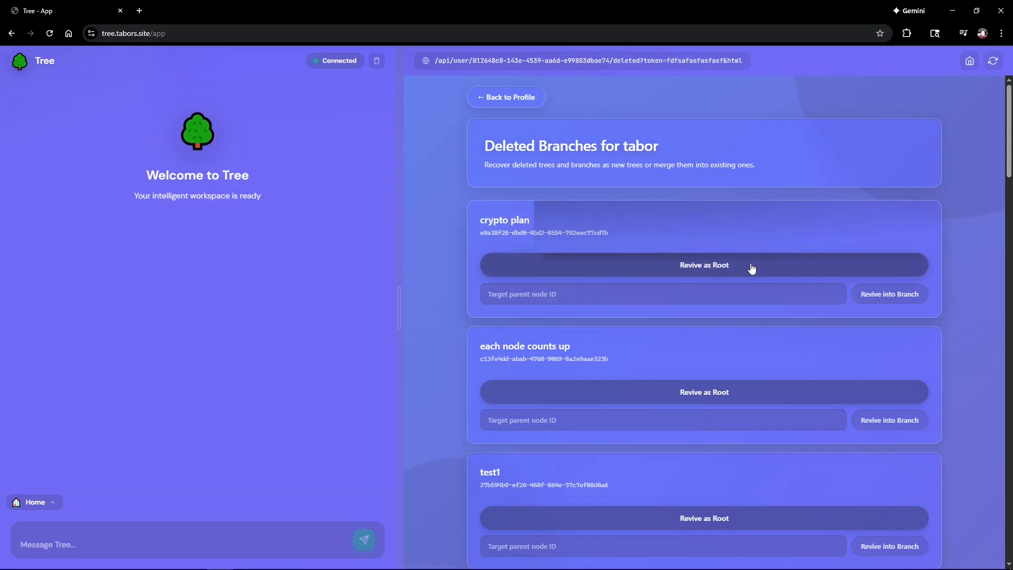
{"action": "left_click", "coordinate": [549, 303]}
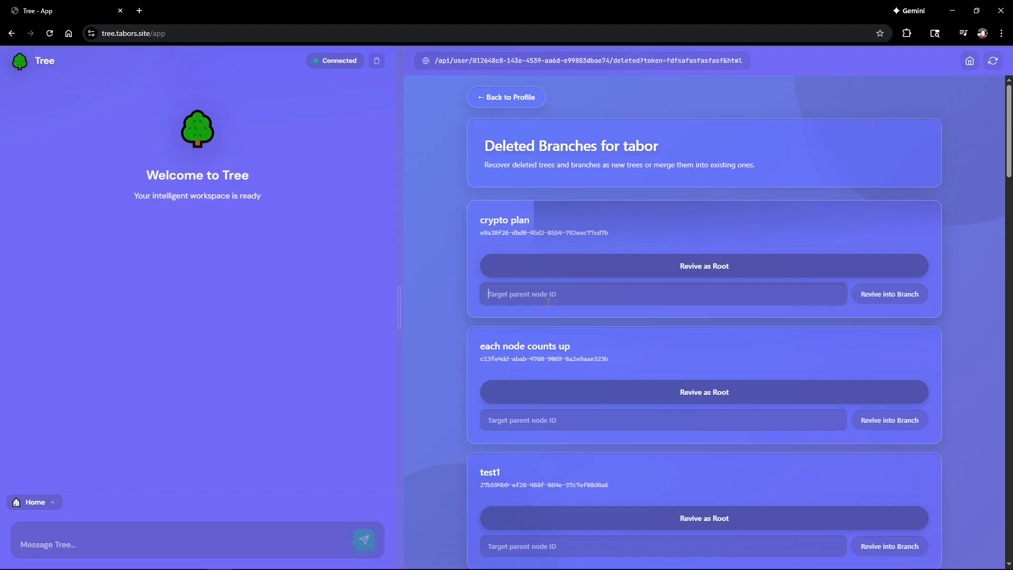
{"action": "left_click", "coordinate": [531, 103]}
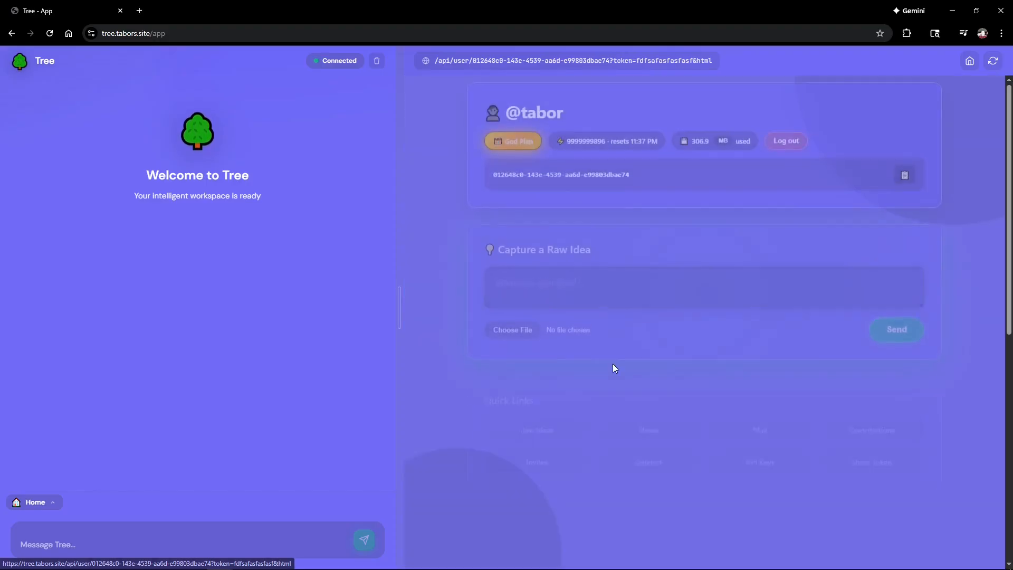
{"action": "scroll", "coordinate": [623, 380], "scroll_direction": "down", "scroll_amount": 3}
{"action": "scroll", "coordinate": [641, 403], "scroll_direction": "down", "scroll_amount": 1}
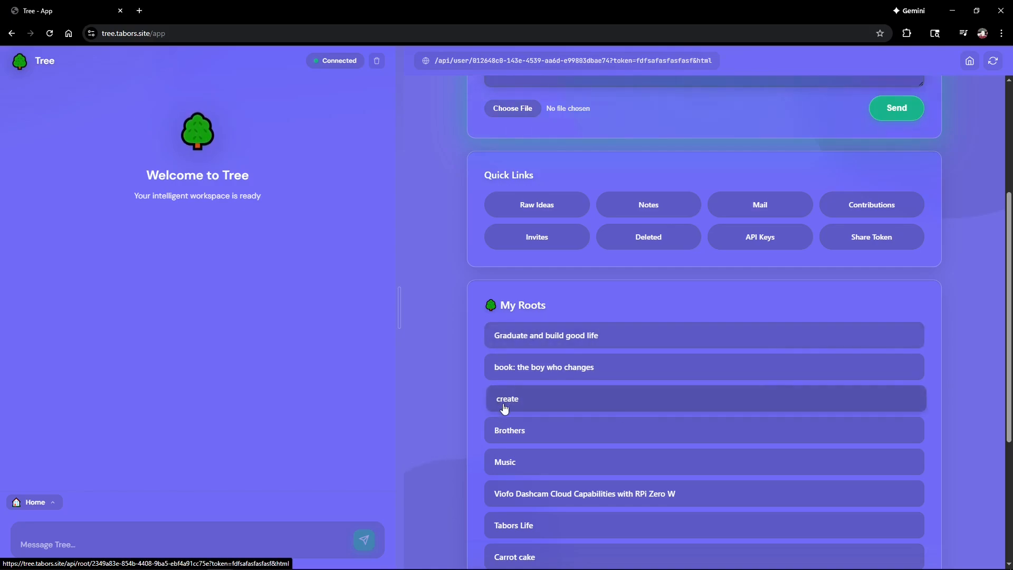
{"action": "left_click", "coordinate": [561, 339]}
{"action": "scroll", "coordinate": [574, 356], "scroll_direction": "down", "scroll_amount": 3}
{"action": "left_click", "coordinate": [551, 327]}
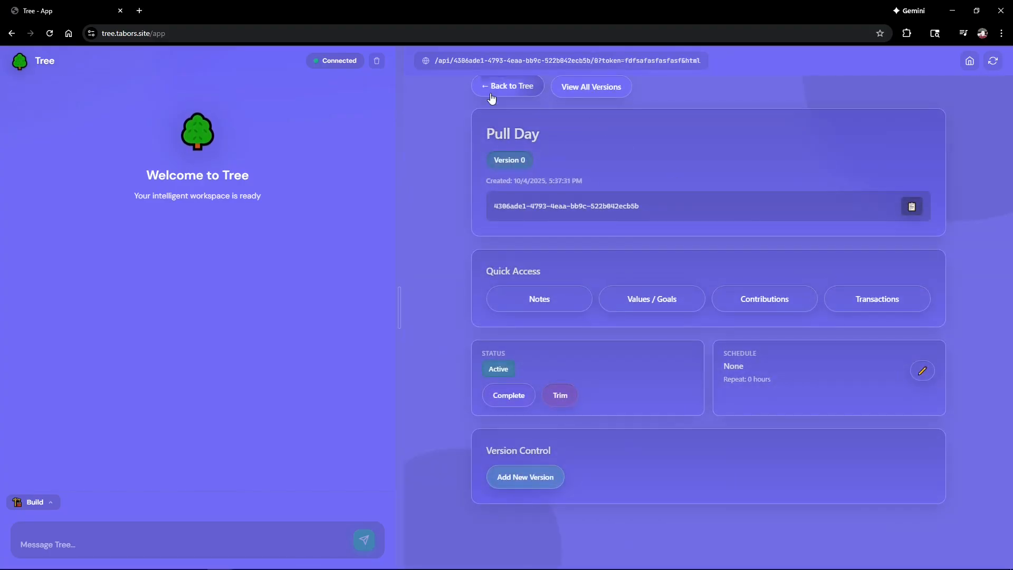
{"action": "left_click", "coordinate": [491, 98]}
{"action": "left_click", "coordinate": [499, 87]}
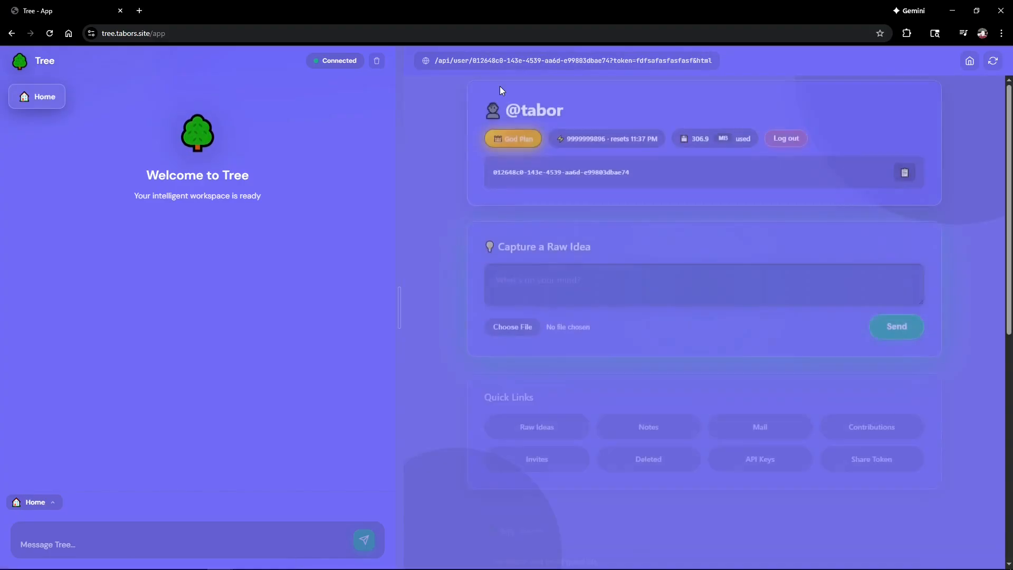
{"action": "scroll", "coordinate": [625, 231], "scroll_direction": "down", "scroll_amount": 5}
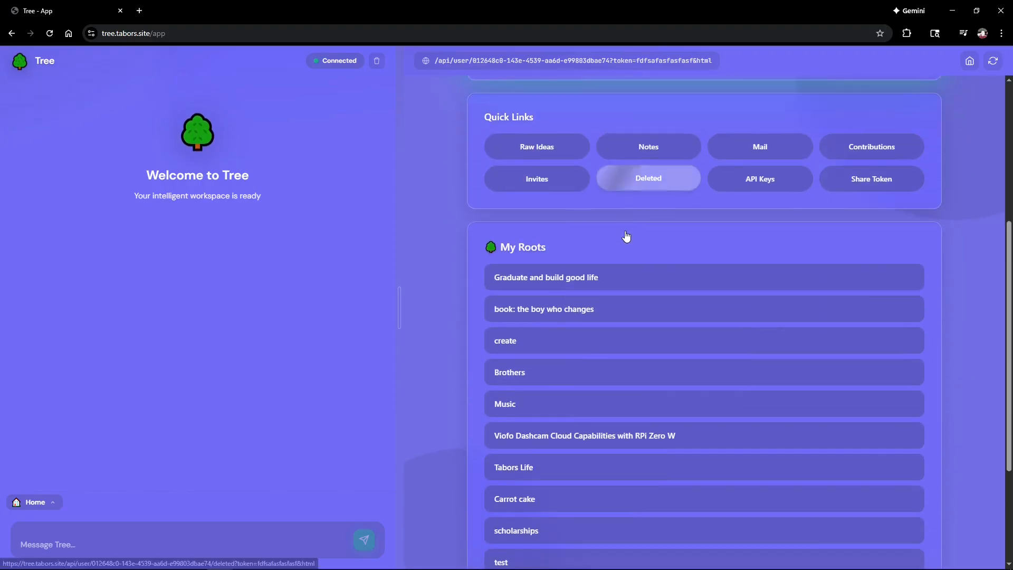
{"action": "scroll", "coordinate": [626, 228], "scroll_direction": "down", "scroll_amount": 2}
{"action": "scroll", "coordinate": [625, 229], "scroll_direction": "up", "scroll_amount": 2}
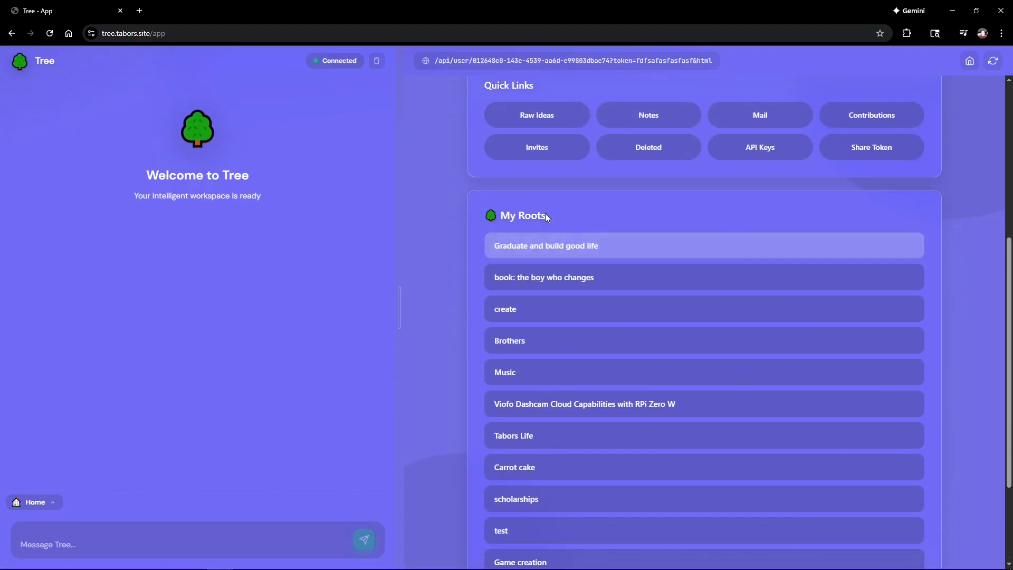
{"action": "left_click_drag", "start_coordinate": [503, 214], "coordinate": [581, 215]}
{"action": "left_click", "coordinate": [581, 216]}
{"action": "scroll", "coordinate": [581, 216], "scroll_direction": "down", "scroll_amount": 2}
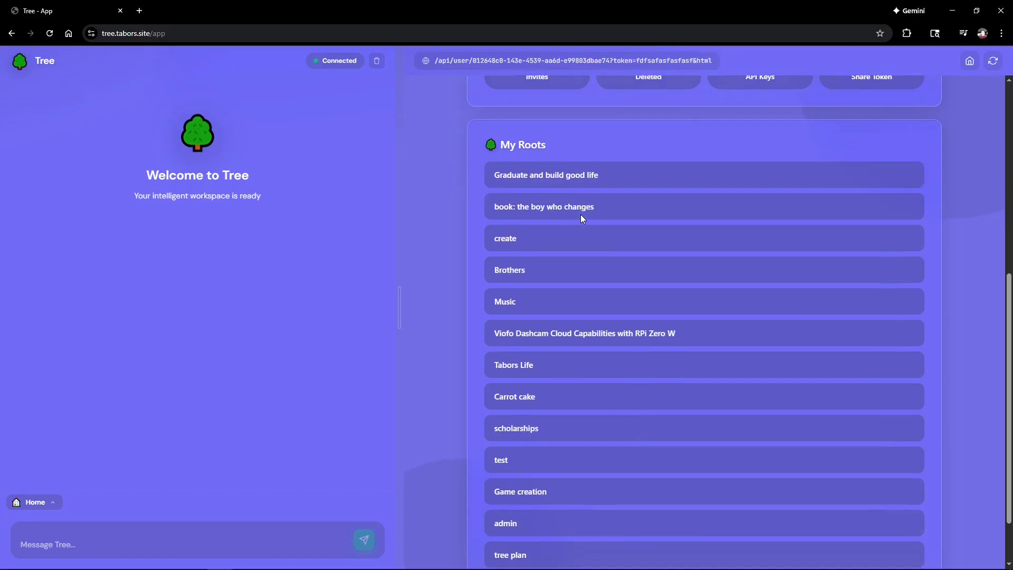
{"action": "scroll", "coordinate": [583, 225], "scroll_direction": "up", "scroll_amount": 1}
{"action": "scroll", "coordinate": [583, 228], "scroll_direction": "down", "scroll_amount": 1}
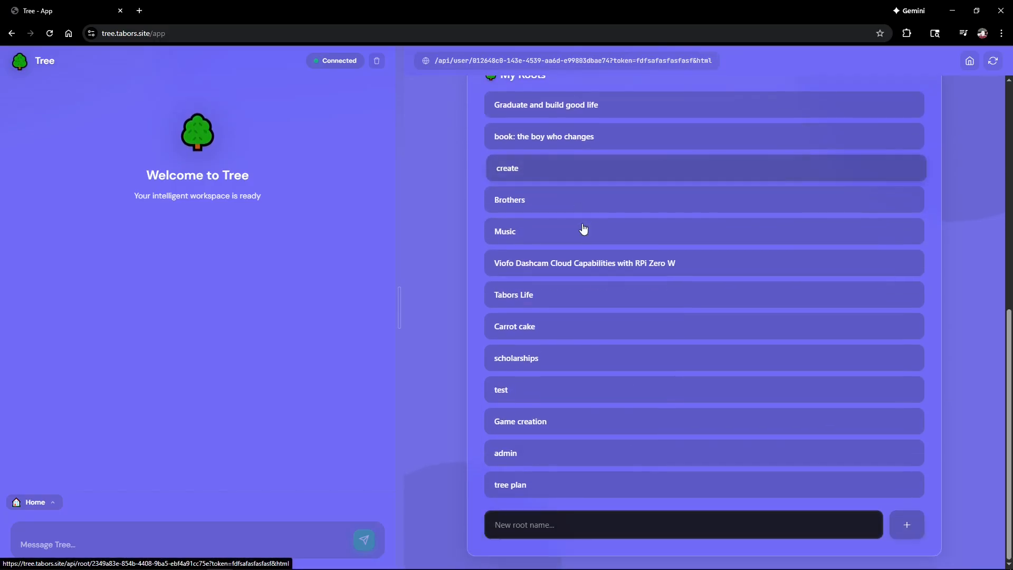
{"action": "left_click", "coordinate": [524, 526]}
{"action": "left_click", "coordinate": [420, 451]}
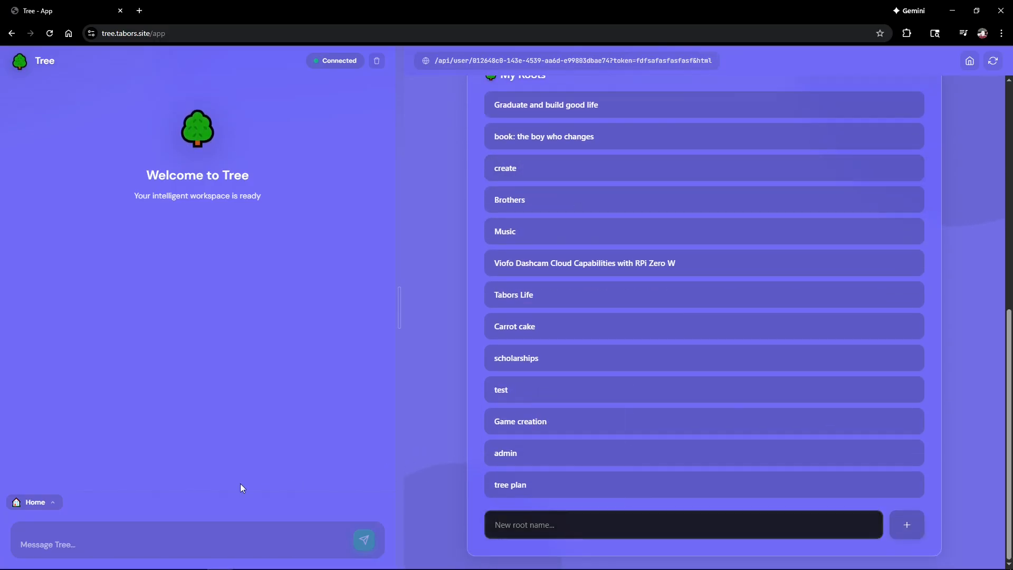
Step: Drag the divider right so the chat panel is wider than the profile panel
{"action": "scroll", "coordinate": [423, 359], "scroll_direction": "up", "scroll_amount": 8}
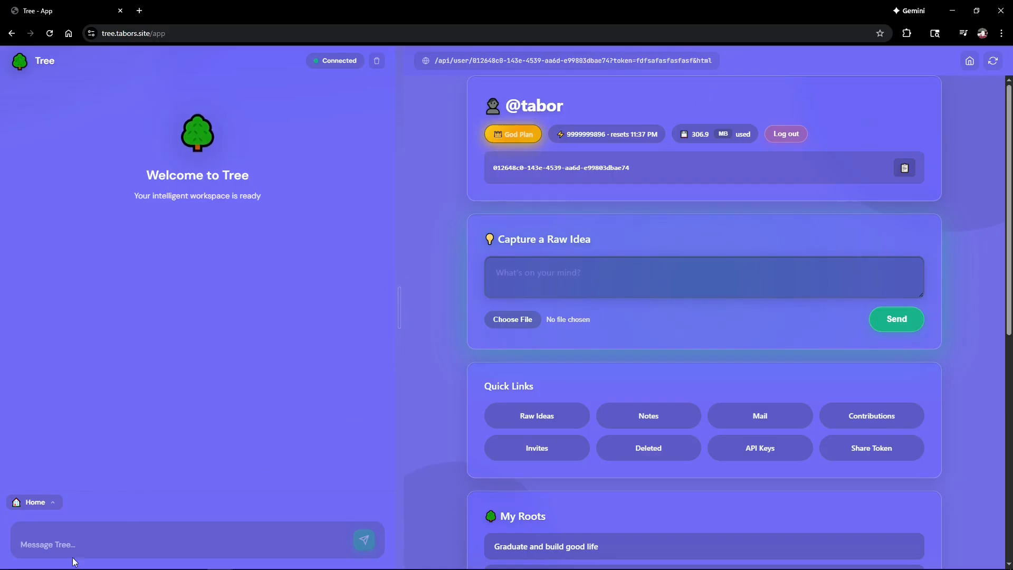
{"action": "left_click", "coordinate": [157, 547]}
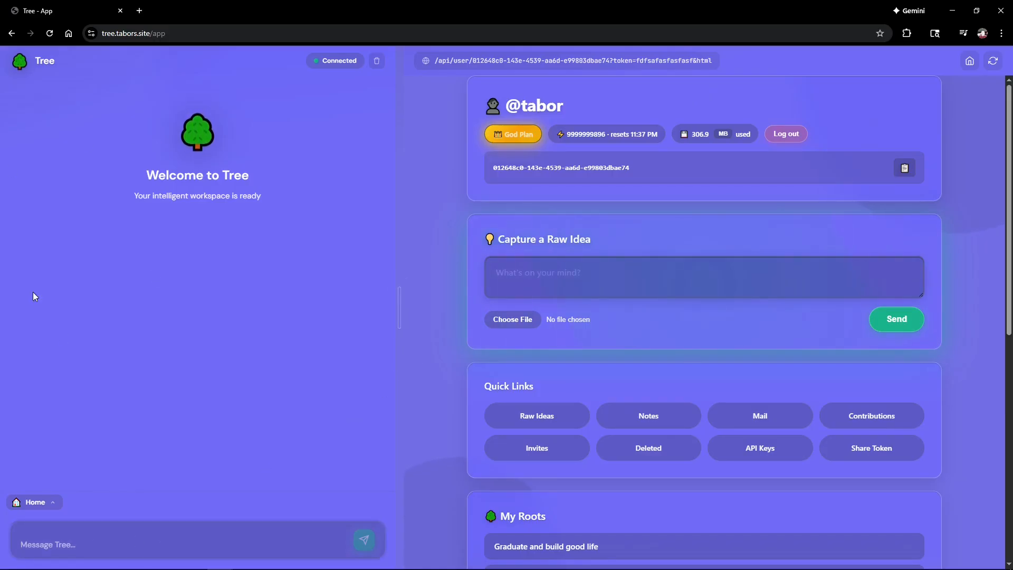
{"action": "mouse_move", "coordinate": [406, 310]}
{"action": "left_click_drag", "start_coordinate": [407, 310], "coordinate": [555, 290]}
{"action": "mouse_move", "coordinate": [1002, 311]}
Step: Leave the chat assistant in Home mode
{"action": "left_click", "coordinate": [40, 506]}
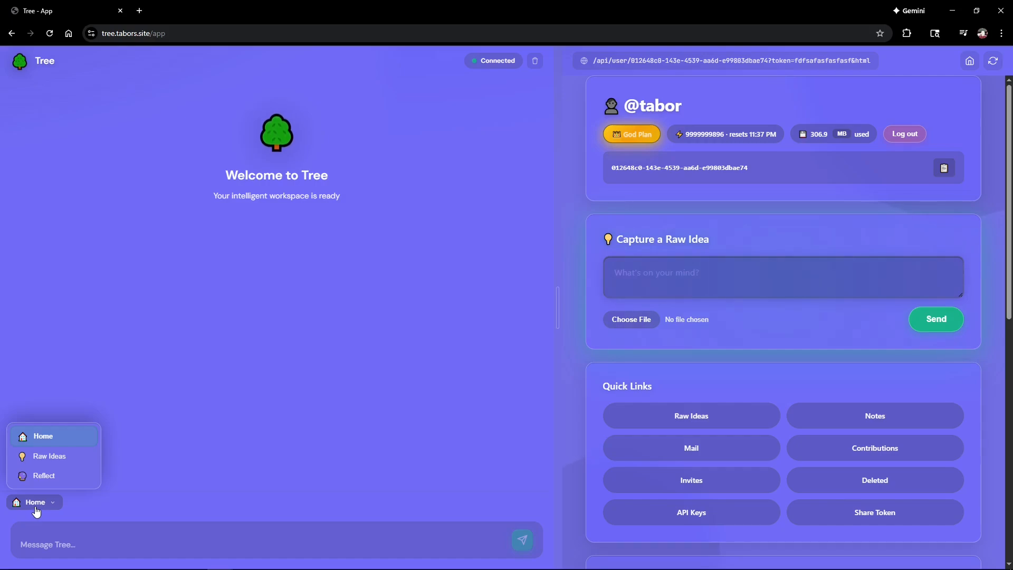
{"action": "left_click", "coordinate": [35, 507]}
{"action": "left_click", "coordinate": [51, 506]}
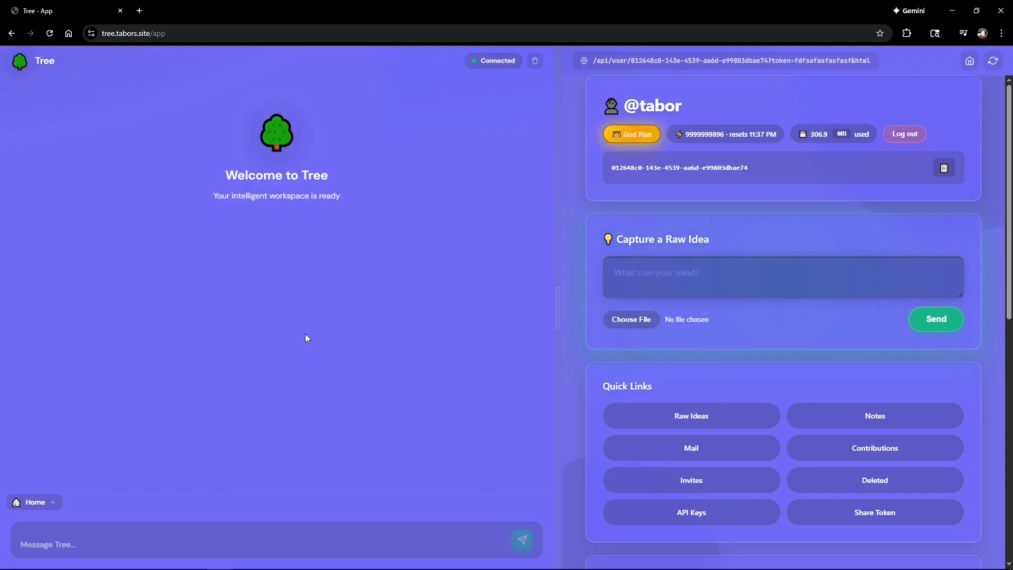
{"action": "left_click", "coordinate": [30, 501]}
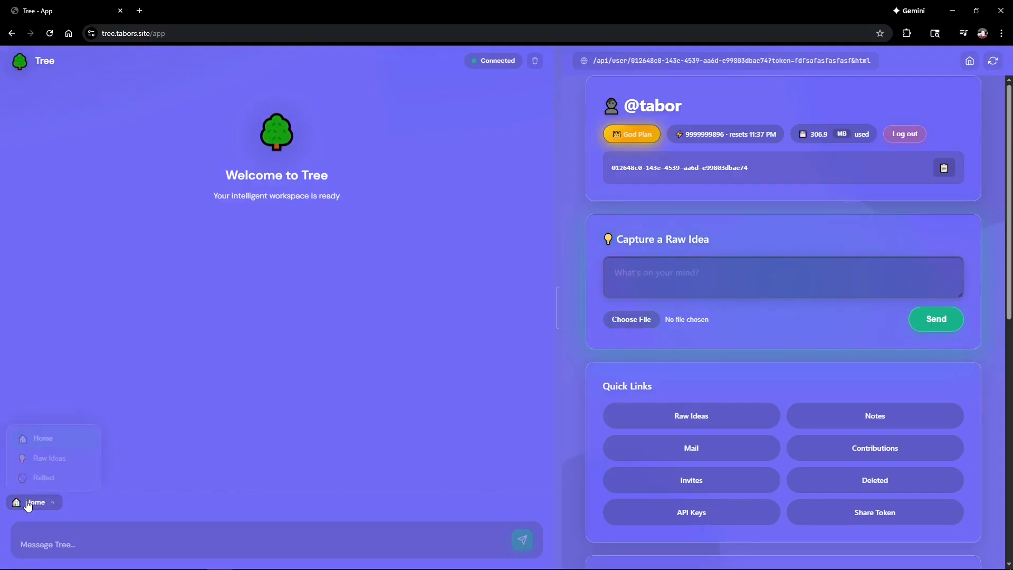
{"action": "left_click", "coordinate": [56, 441]}
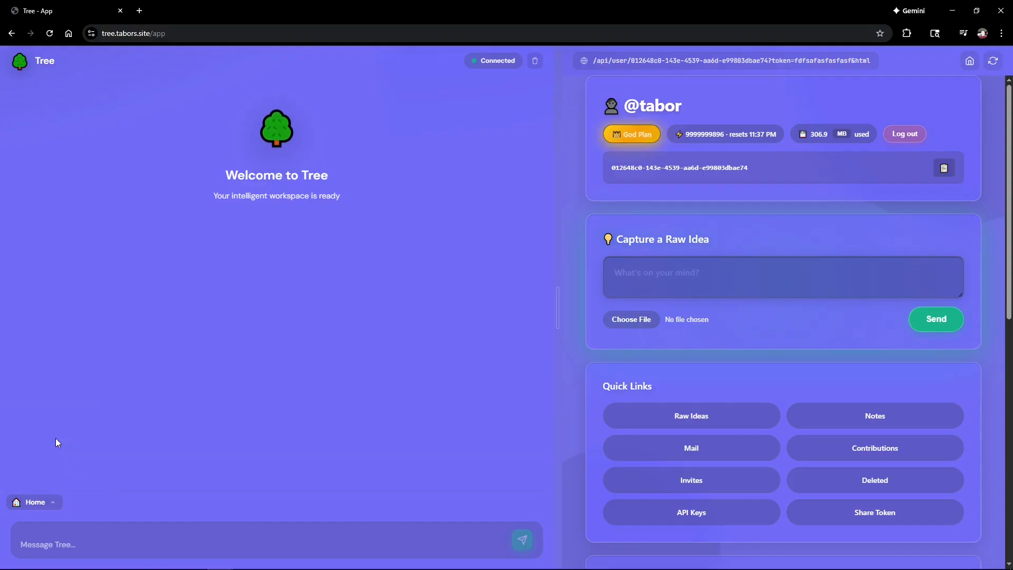
Step: Send 'hello' to the Tree assistant
{"action": "left_click", "coordinate": [67, 539]}
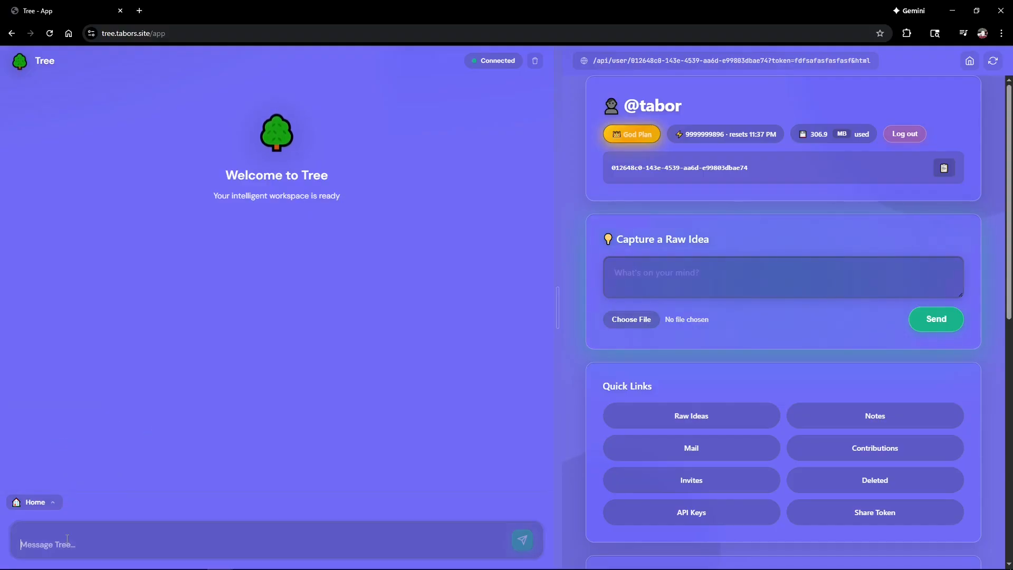
{"action": "scroll", "coordinate": [693, 532], "scroll_direction": "down", "scroll_amount": 6}
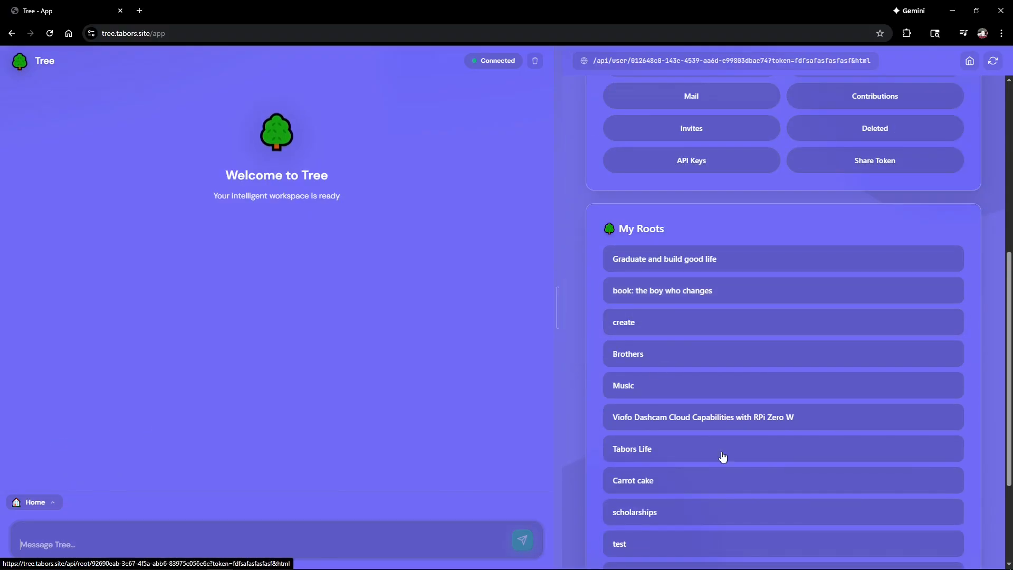
{"action": "scroll", "coordinate": [673, 404], "scroll_direction": "down", "scroll_amount": 3}
{"action": "scroll", "coordinate": [674, 417], "scroll_direction": "up", "scroll_amount": 4}
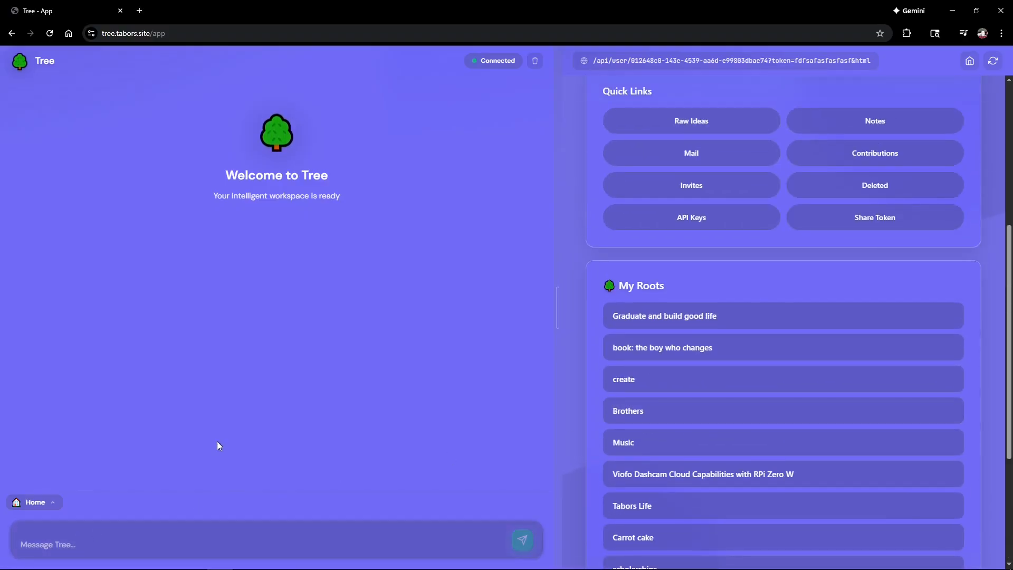
{"action": "type", "text": "hello"}
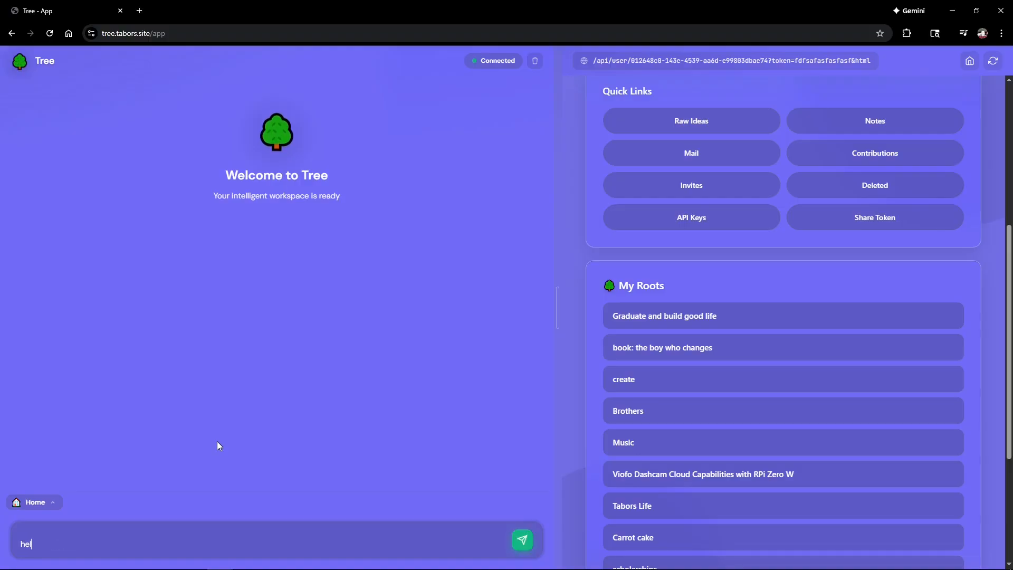
{"action": "key", "text": "Return"}
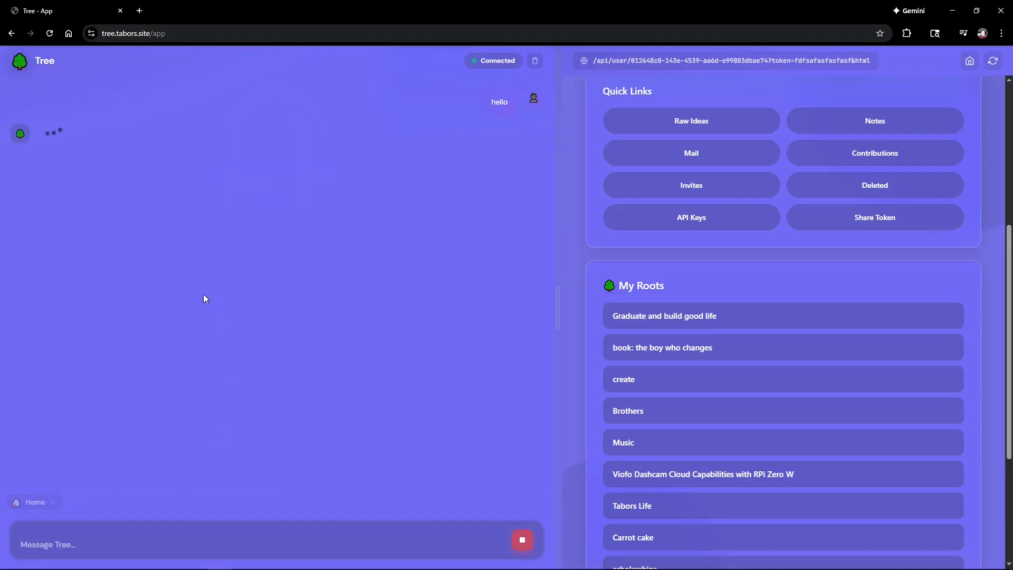
Step: From the assistant's list of 13 trees, choose 6, Viofo Dashcam Cloud Capabilities with RPi Zero W
{"action": "scroll", "coordinate": [204, 299], "scroll_direction": "up", "scroll_amount": 2}
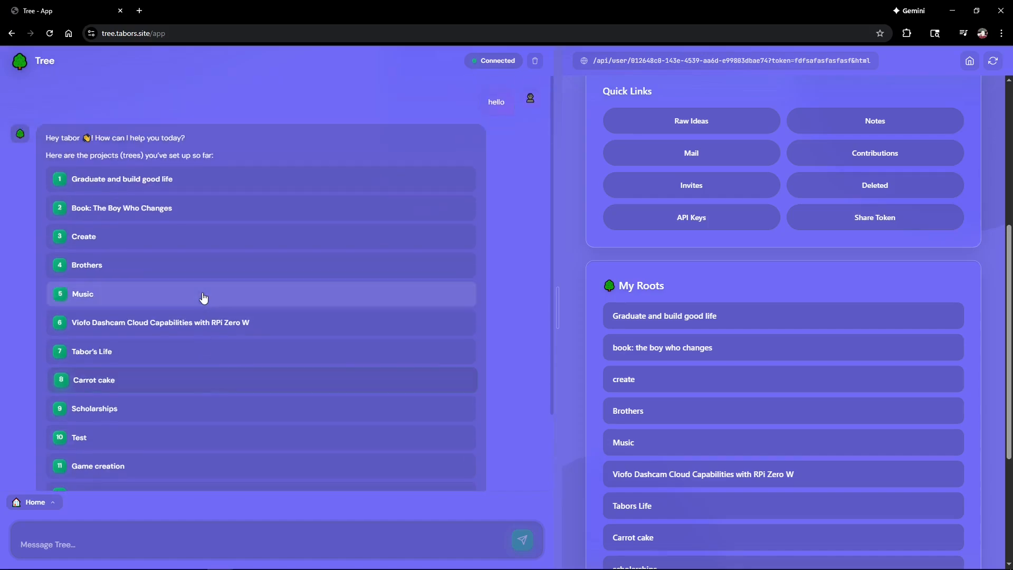
{"action": "scroll", "coordinate": [156, 208], "scroll_direction": "down", "scroll_amount": 2}
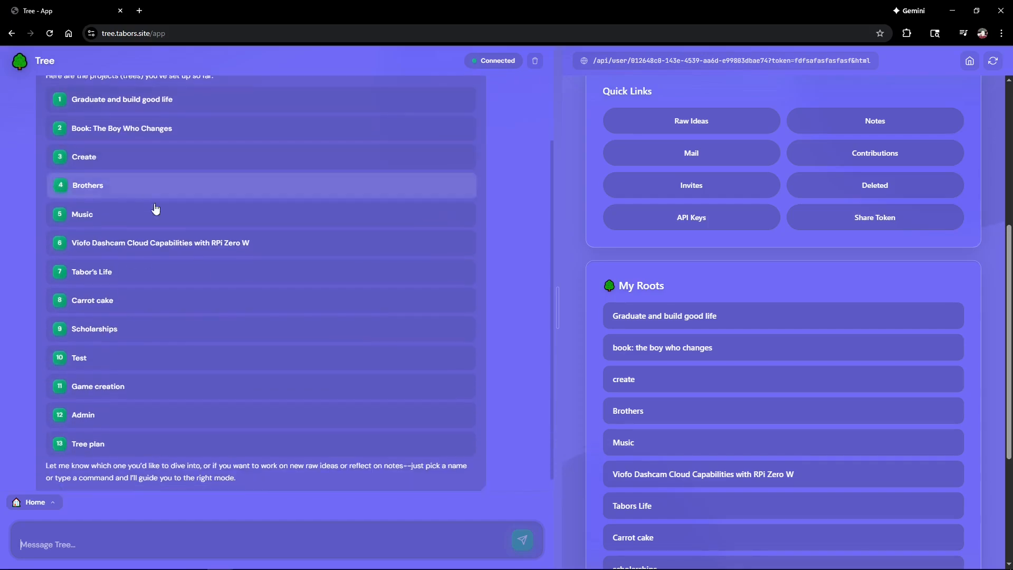
{"action": "scroll", "coordinate": [205, 276], "scroll_direction": "up", "scroll_amount": 2}
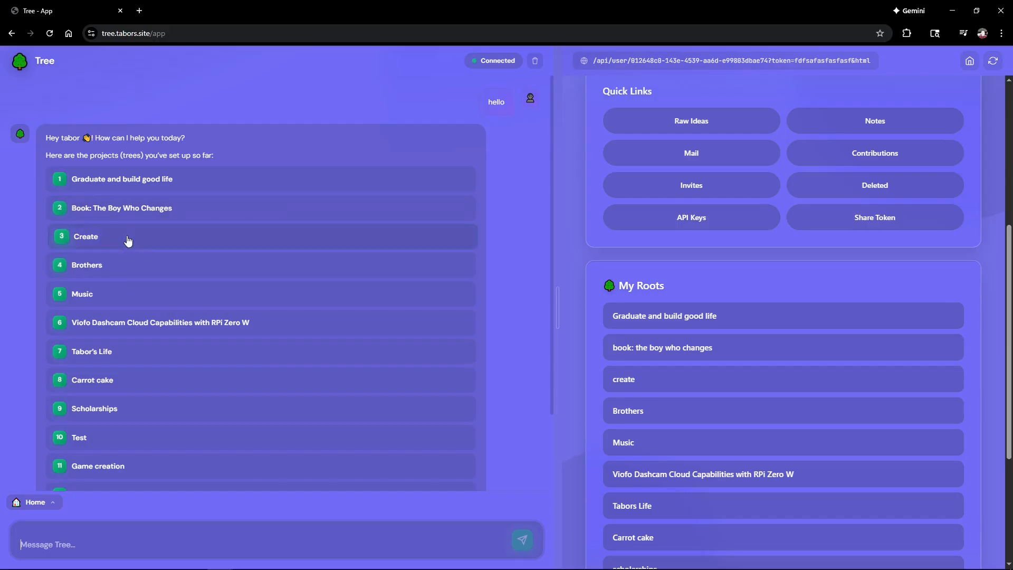
{"action": "scroll", "coordinate": [104, 338], "scroll_direction": "down", "scroll_amount": 2}
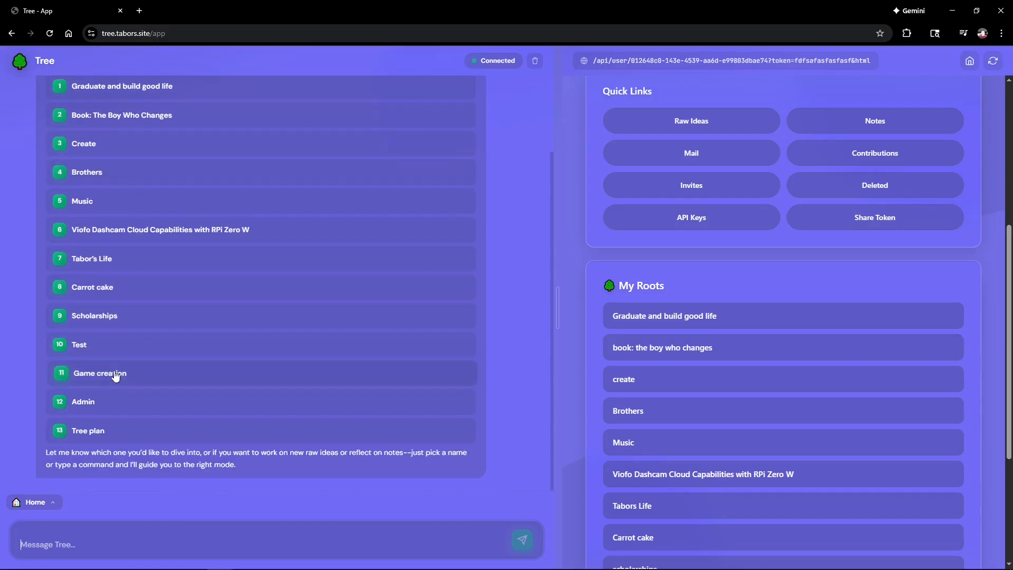
{"action": "scroll", "coordinate": [95, 227], "scroll_direction": "up", "scroll_amount": 2}
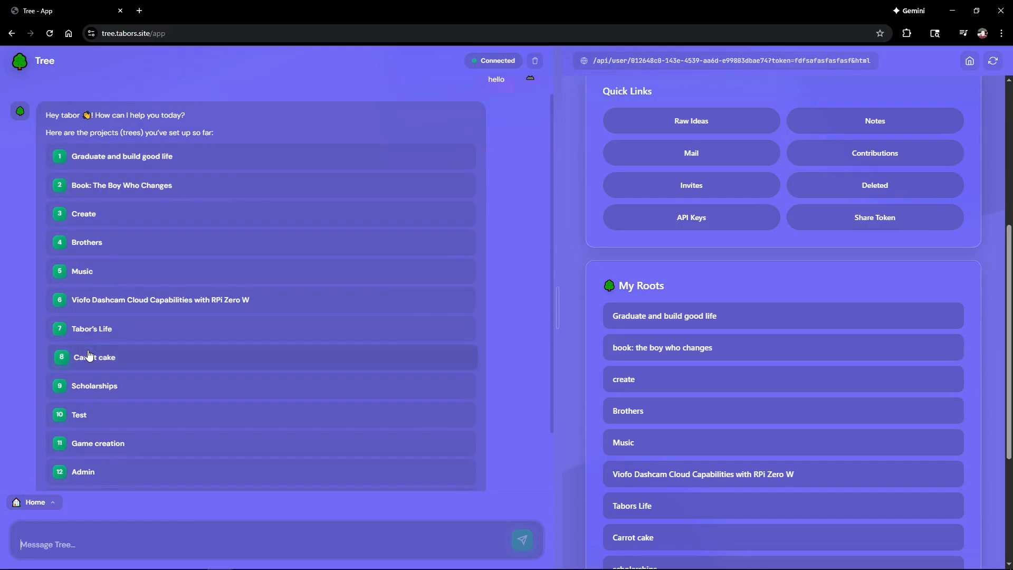
{"action": "scroll", "coordinate": [87, 369], "scroll_direction": "down", "scroll_amount": 2}
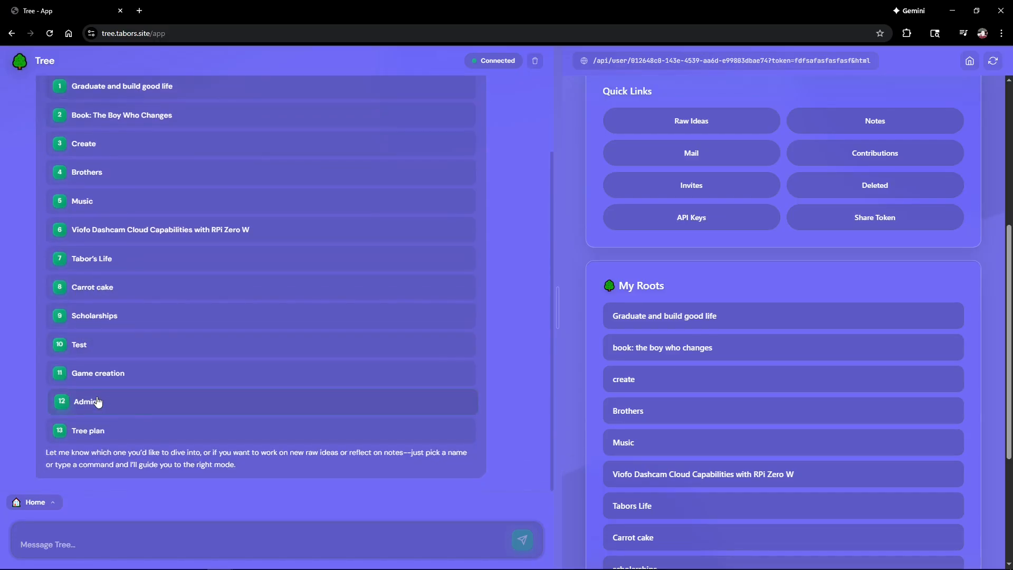
{"action": "scroll", "coordinate": [99, 434], "scroll_direction": "up", "scroll_amount": 3}
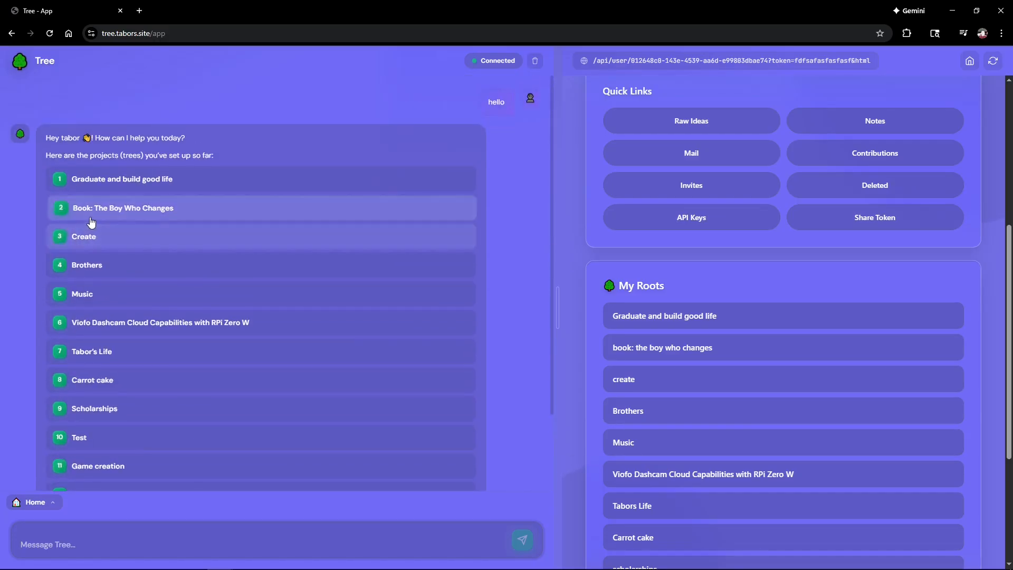
{"action": "left_click", "coordinate": [180, 326]}
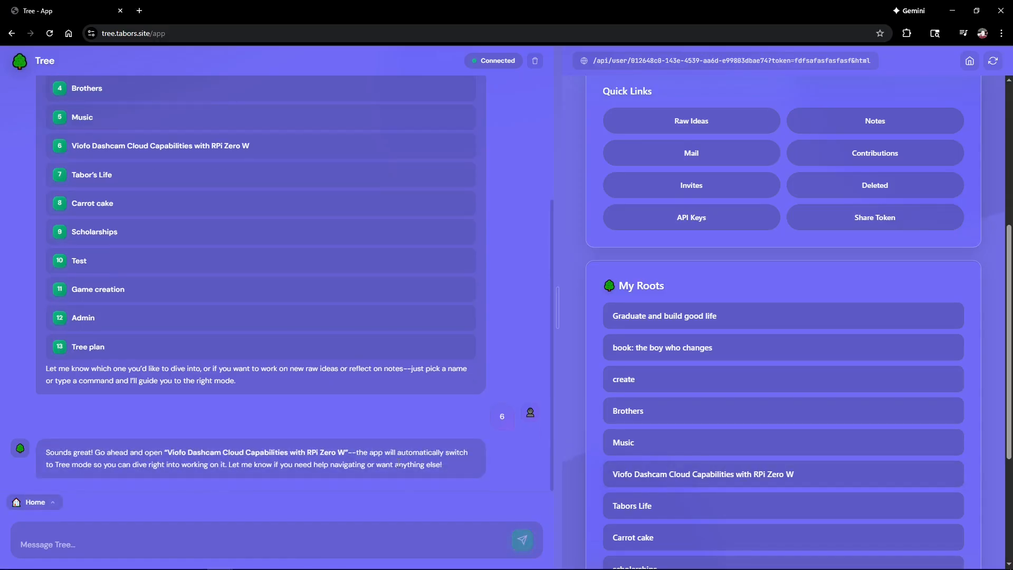
Step: Send 'get the tree' so the Viofo Dashcam tree opens in the side panel
{"action": "left_click", "coordinate": [95, 537]}
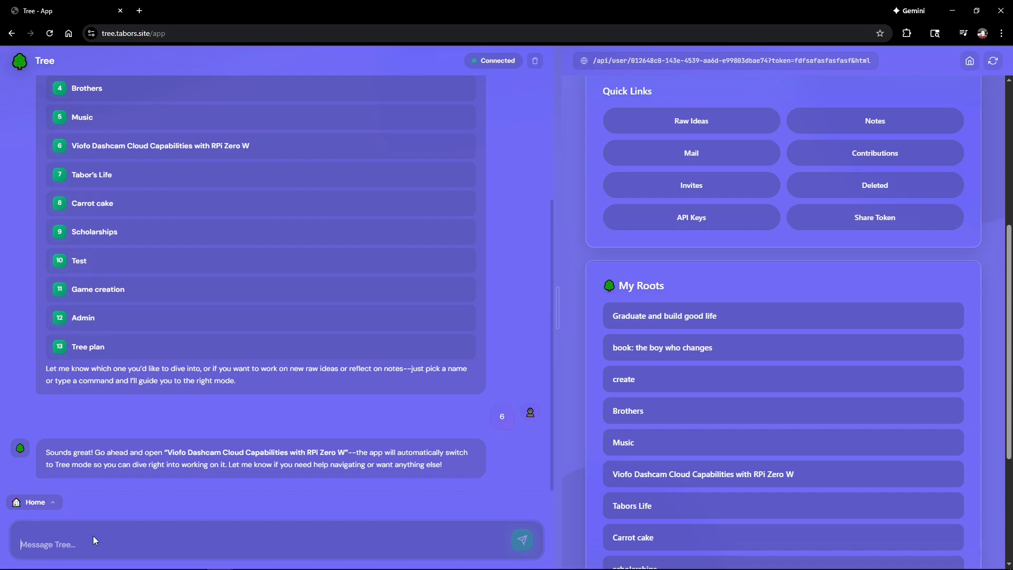
{"action": "type", "text": "get the tree"}
{"action": "key", "text": "Return"}
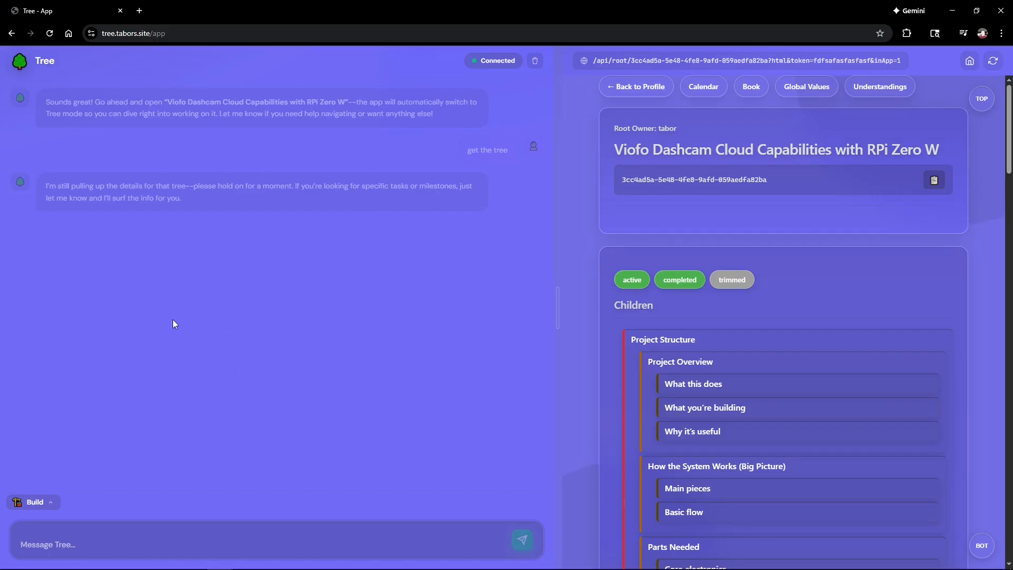
{"action": "left_click", "coordinate": [50, 502]}
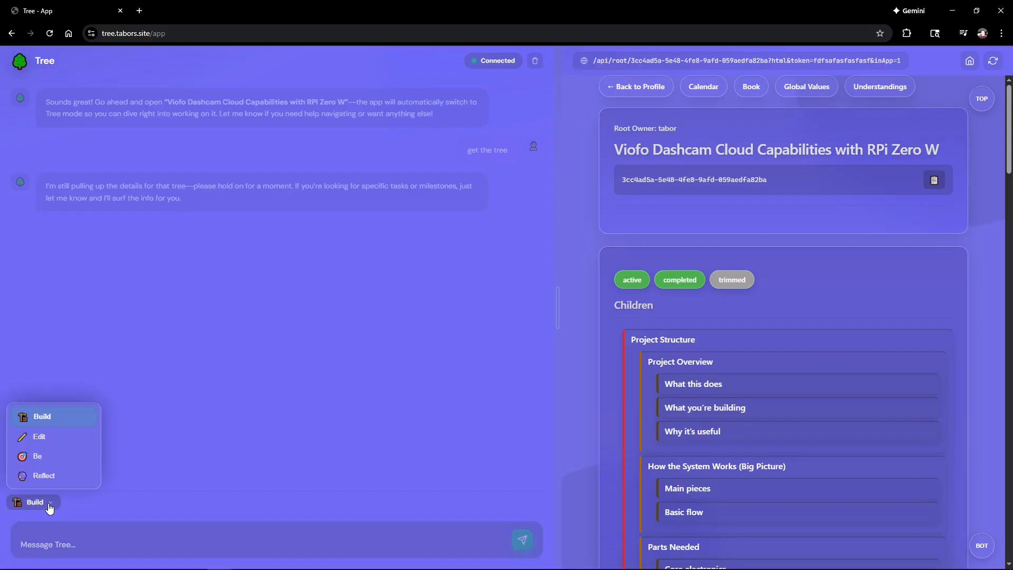
{"action": "left_click", "coordinate": [62, 419]}
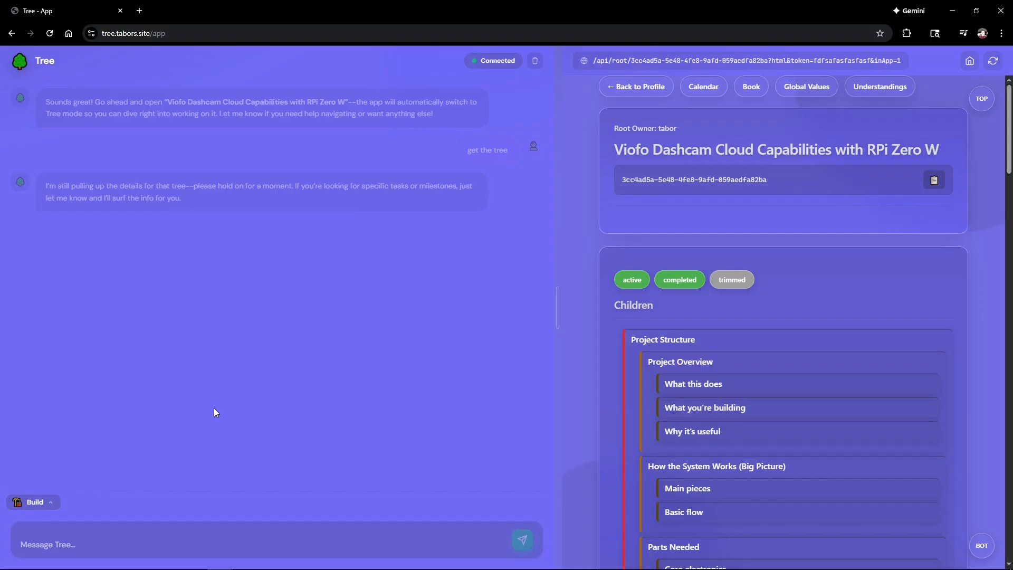
{"action": "scroll", "coordinate": [795, 250], "scroll_direction": "down", "scroll_amount": 1}
{"action": "scroll", "coordinate": [794, 250], "scroll_direction": "down", "scroll_amount": 6}
{"action": "scroll", "coordinate": [792, 348], "scroll_direction": "up", "scroll_amount": 5}
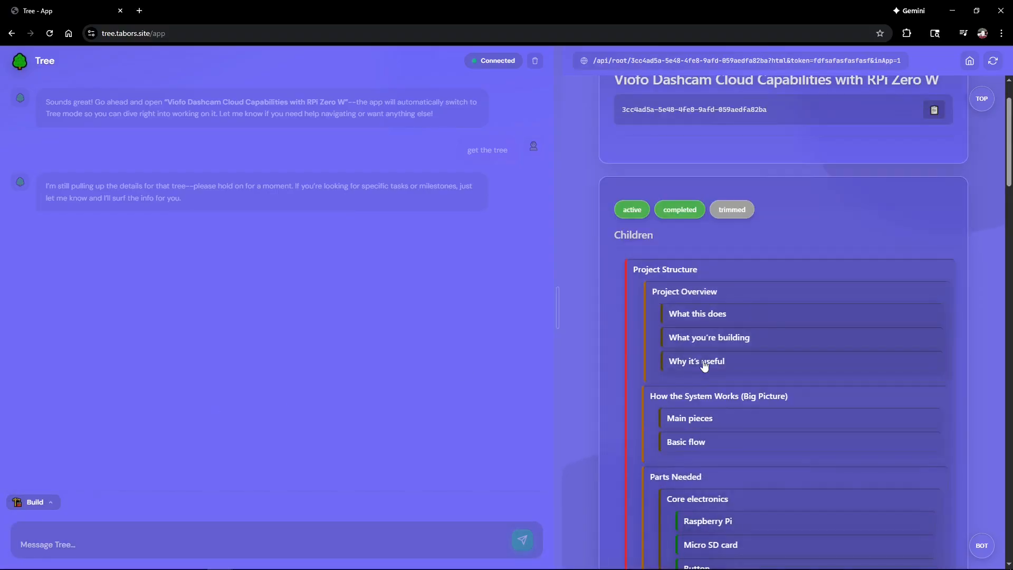
{"action": "scroll", "coordinate": [680, 262], "scroll_direction": "down", "scroll_amount": 3}
{"action": "left_click", "coordinate": [47, 503]}
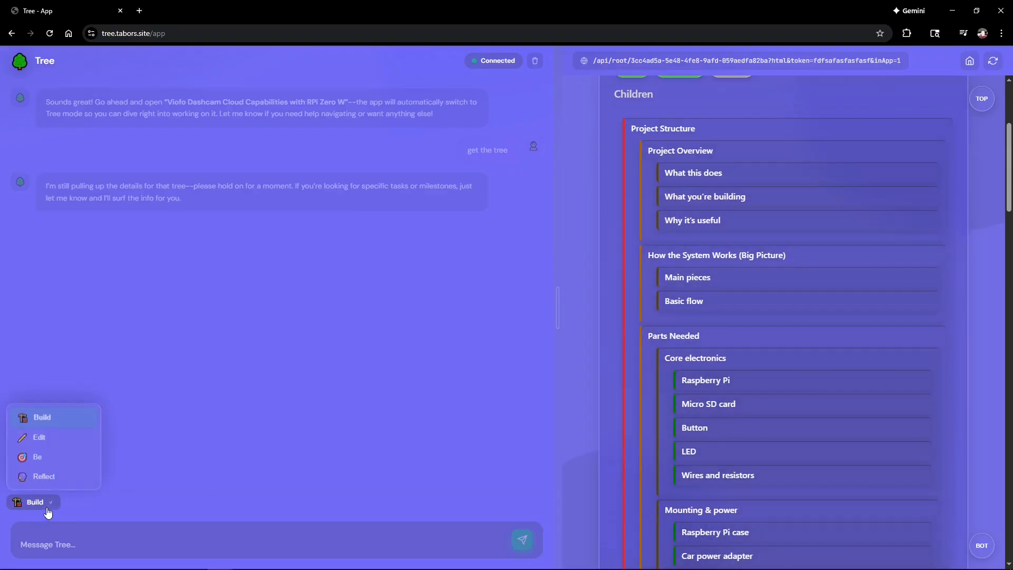
{"action": "left_click", "coordinate": [35, 506]}
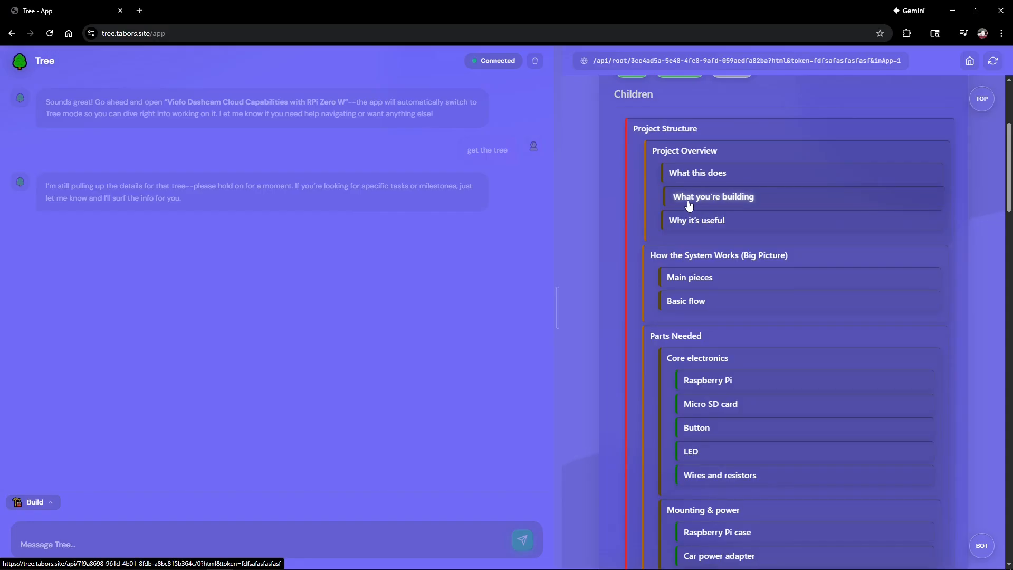
{"action": "left_click", "coordinate": [47, 510]}
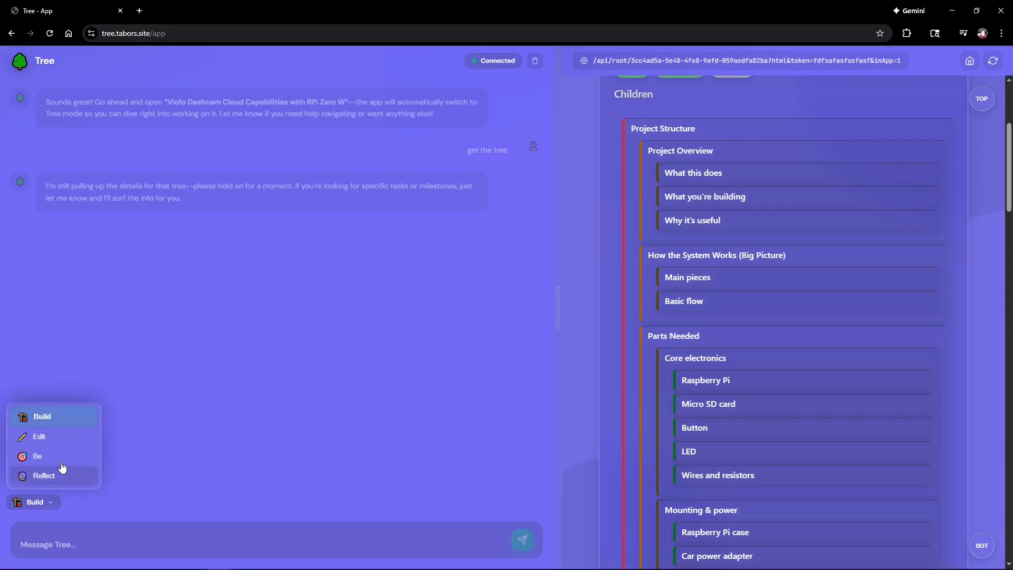
{"action": "left_click", "coordinate": [347, 421]}
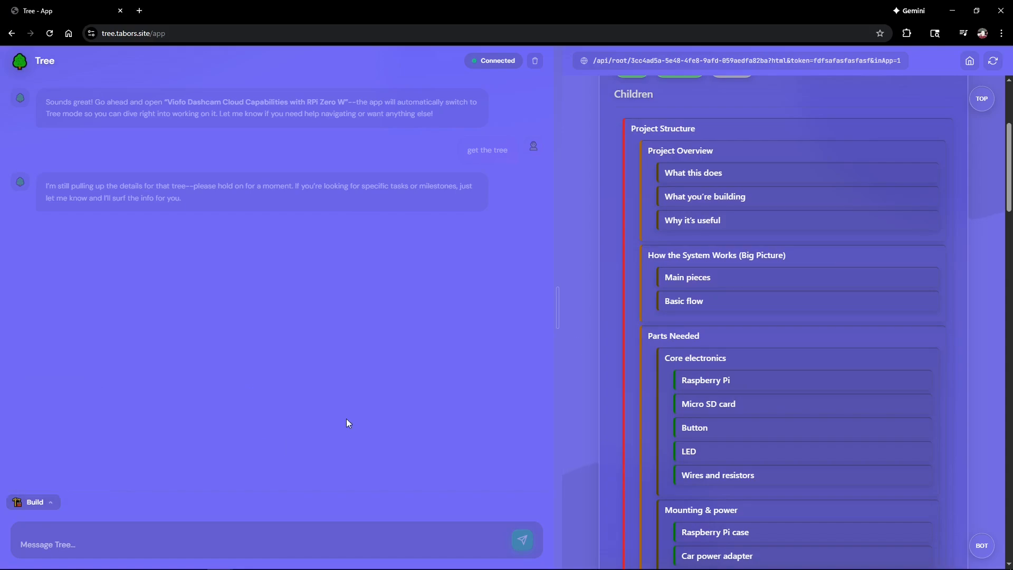
{"action": "left_click", "coordinate": [36, 503]}
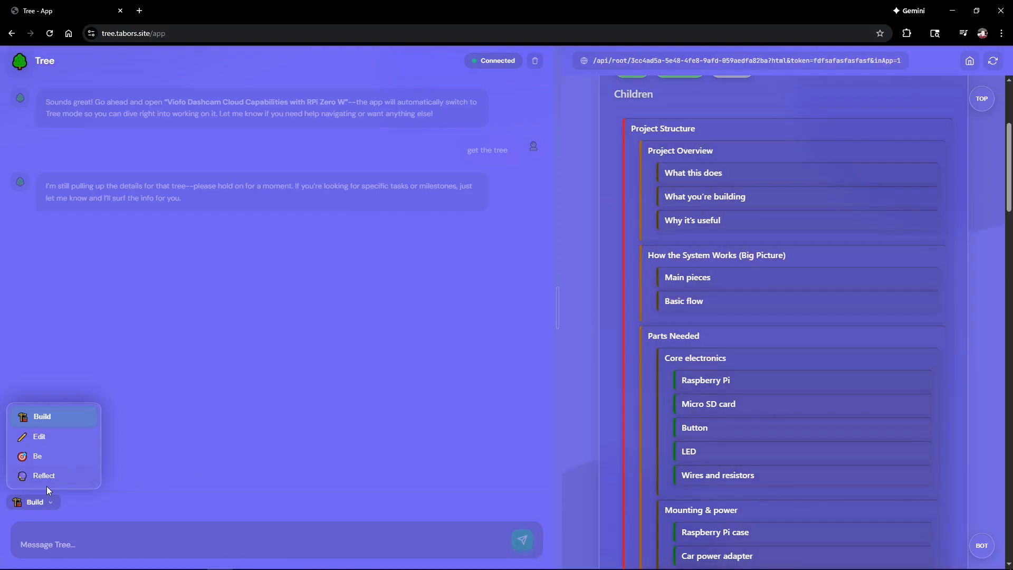
{"action": "left_click", "coordinate": [261, 483]}
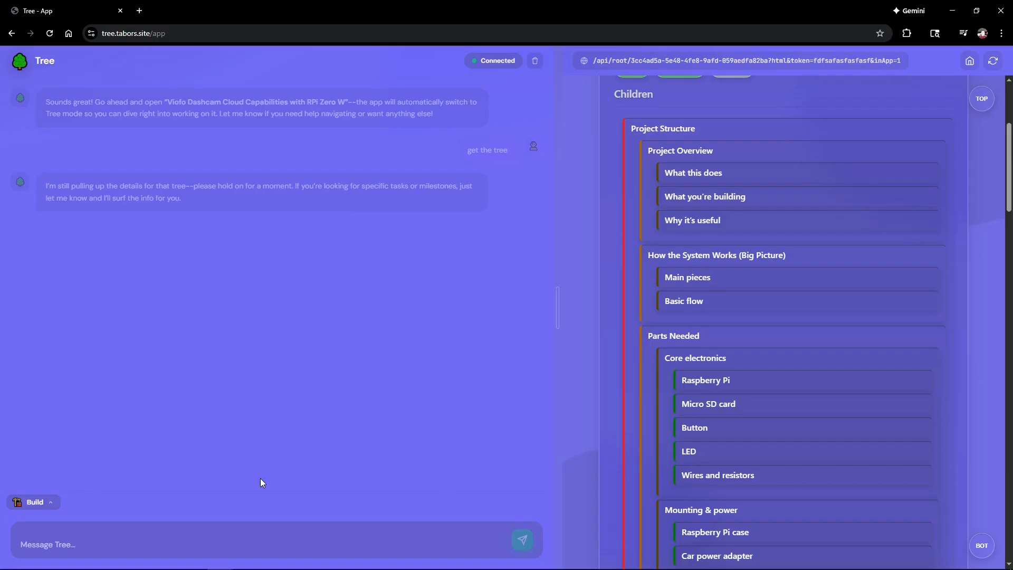
{"action": "scroll", "coordinate": [851, 327], "scroll_direction": "up", "scroll_amount": 4}
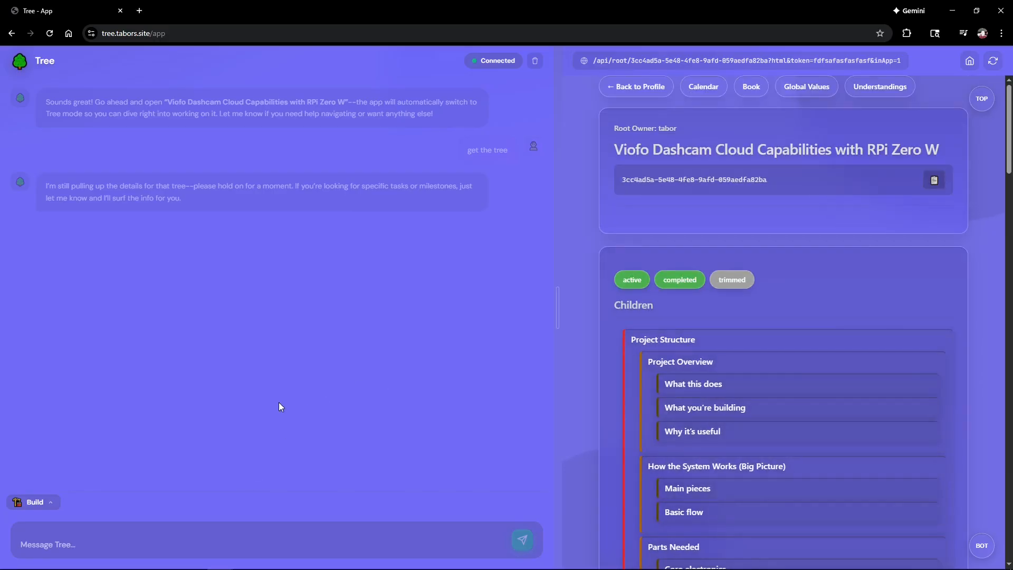
{"action": "scroll", "coordinate": [760, 385], "scroll_direction": "down", "scroll_amount": 15}
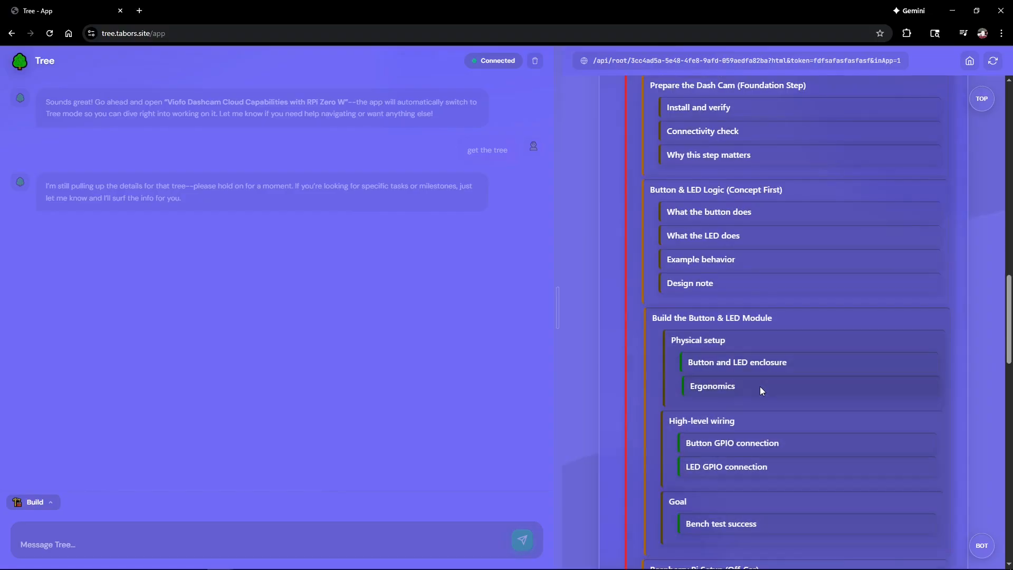
{"action": "scroll", "coordinate": [755, 400], "scroll_direction": "up", "scroll_amount": 15}
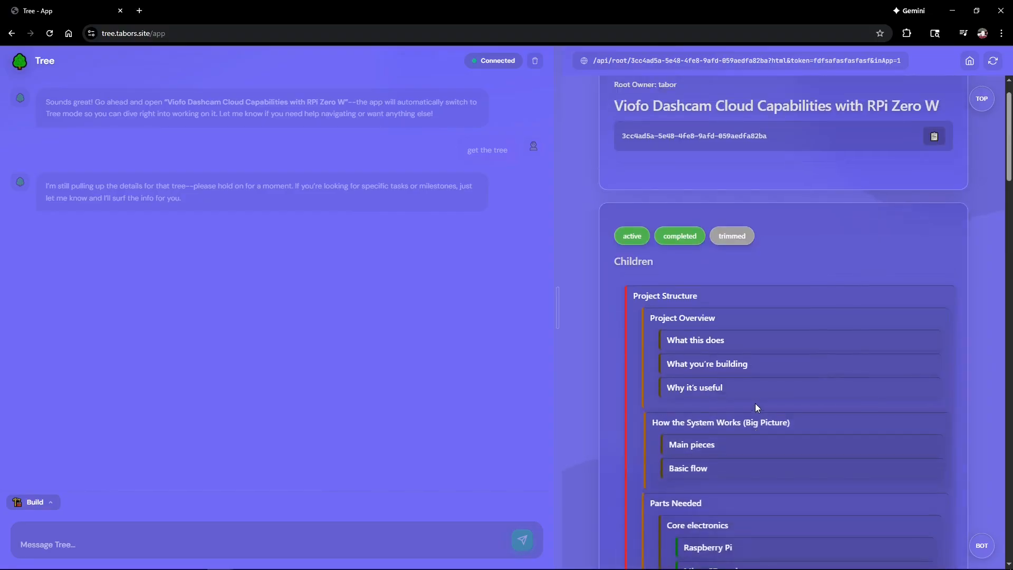
Step: From the profile's My Roots, create a root named 'book: how to train a dog'
{"action": "left_click", "coordinate": [636, 86]}
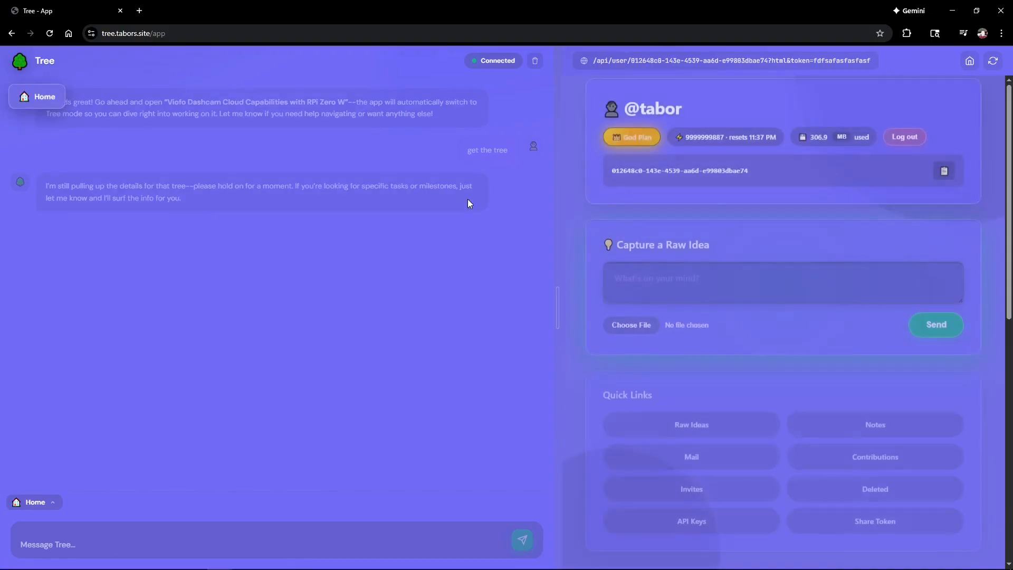
{"action": "scroll", "coordinate": [722, 416], "scroll_direction": "down", "scroll_amount": 10}
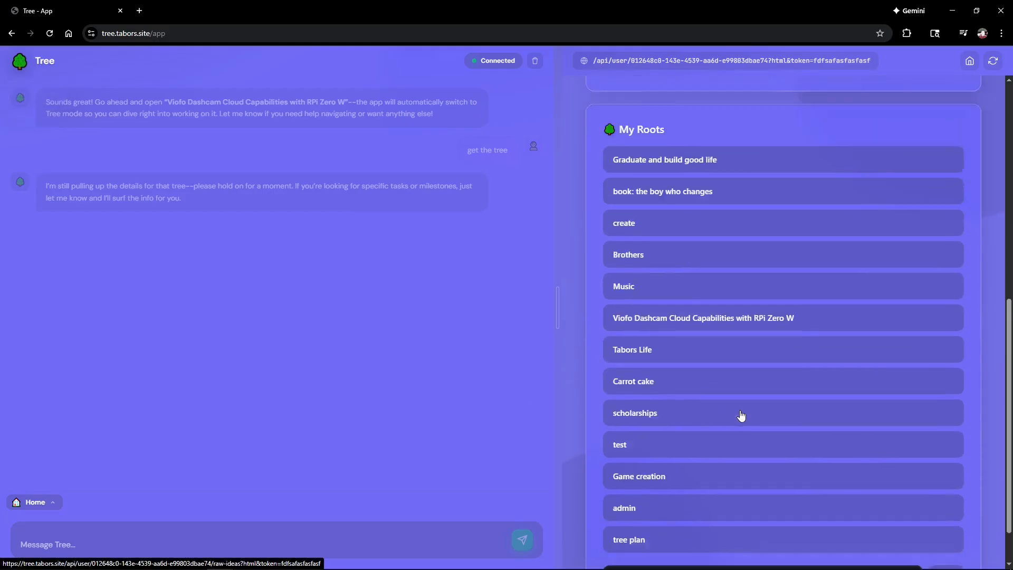
{"action": "left_click", "coordinate": [659, 518]}
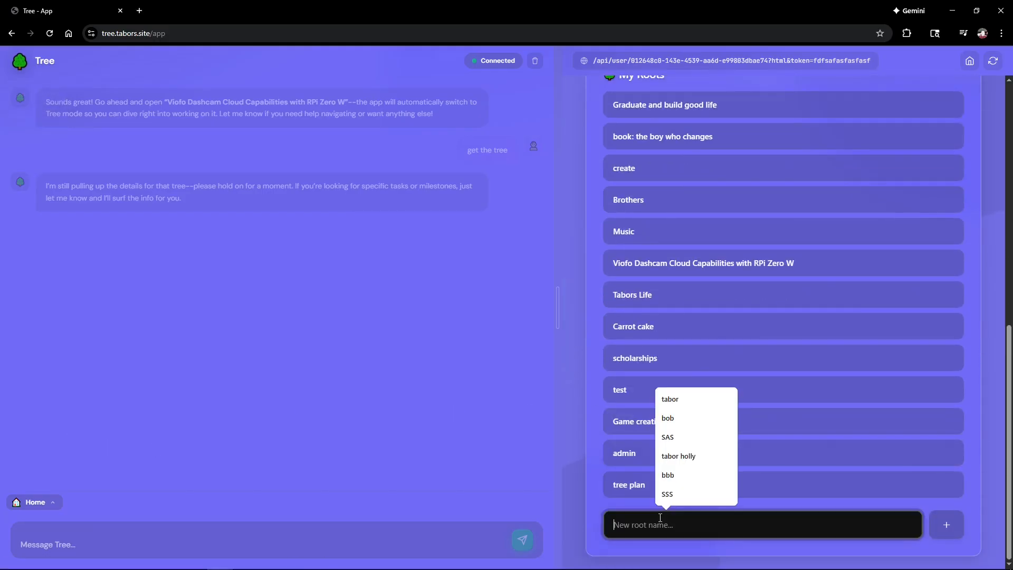
{"action": "type", "text": "book: h"}
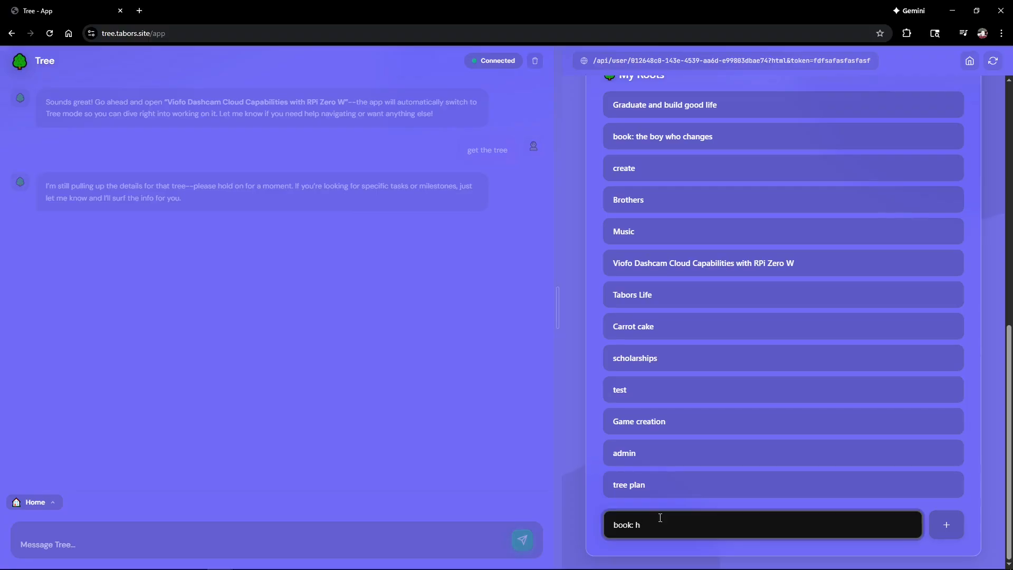
{"action": "type", "text": "ow to train a dog"}
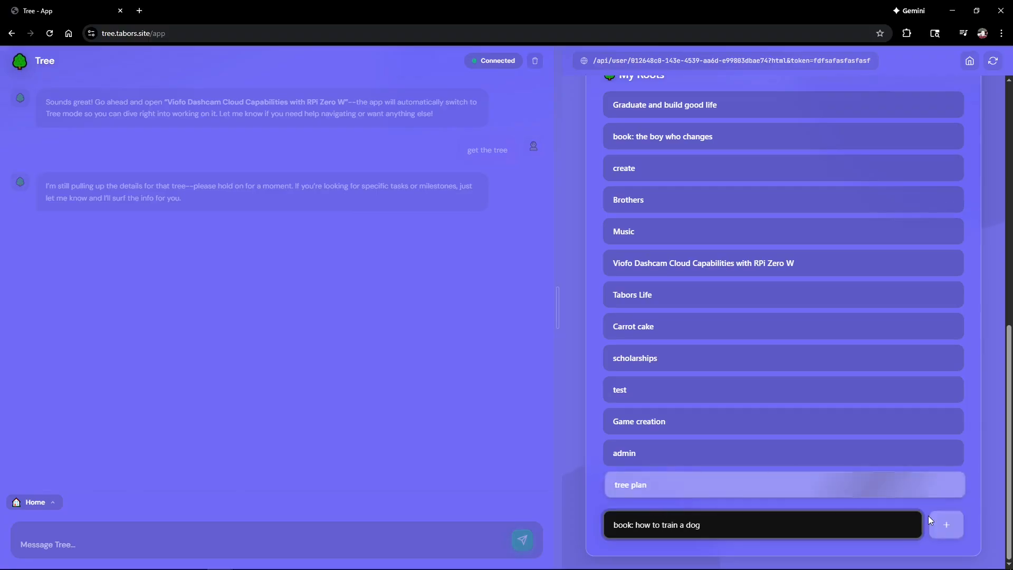
{"action": "left_click", "coordinate": [948, 518]}
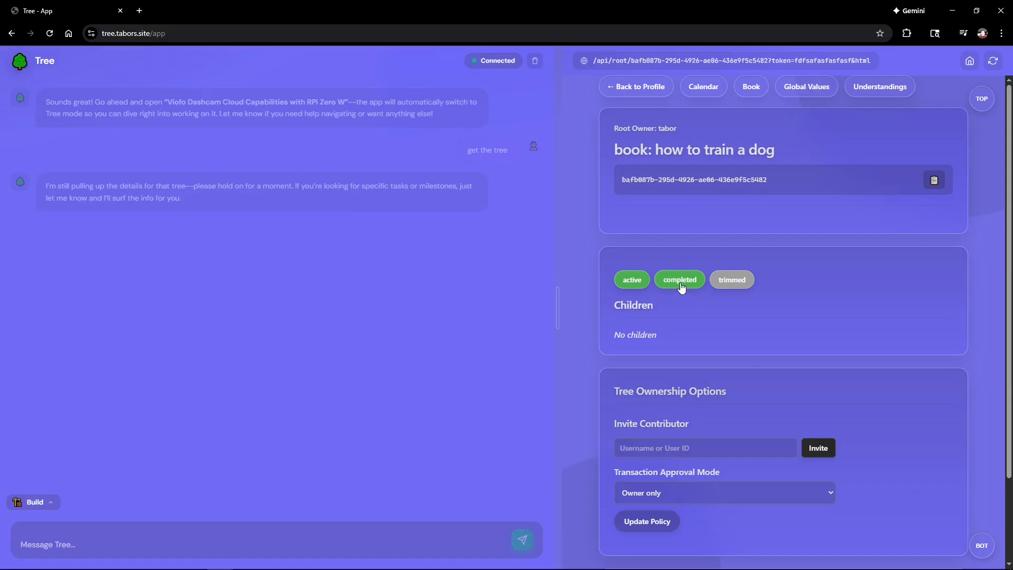
{"action": "scroll", "coordinate": [708, 265], "scroll_direction": "down", "scroll_amount": 2}
{"action": "scroll", "coordinate": [702, 283], "scroll_direction": "up", "scroll_amount": 2}
{"action": "left_click", "coordinate": [640, 86]}
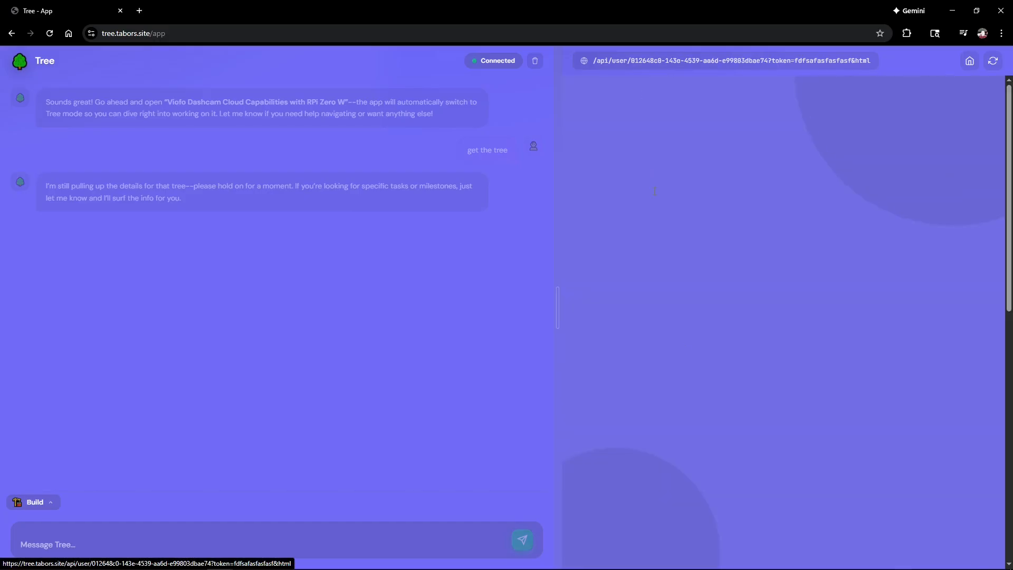
{"action": "scroll", "coordinate": [702, 385], "scroll_direction": "down", "scroll_amount": 6}
{"action": "scroll", "coordinate": [684, 340], "scroll_direction": "down", "scroll_amount": 4}
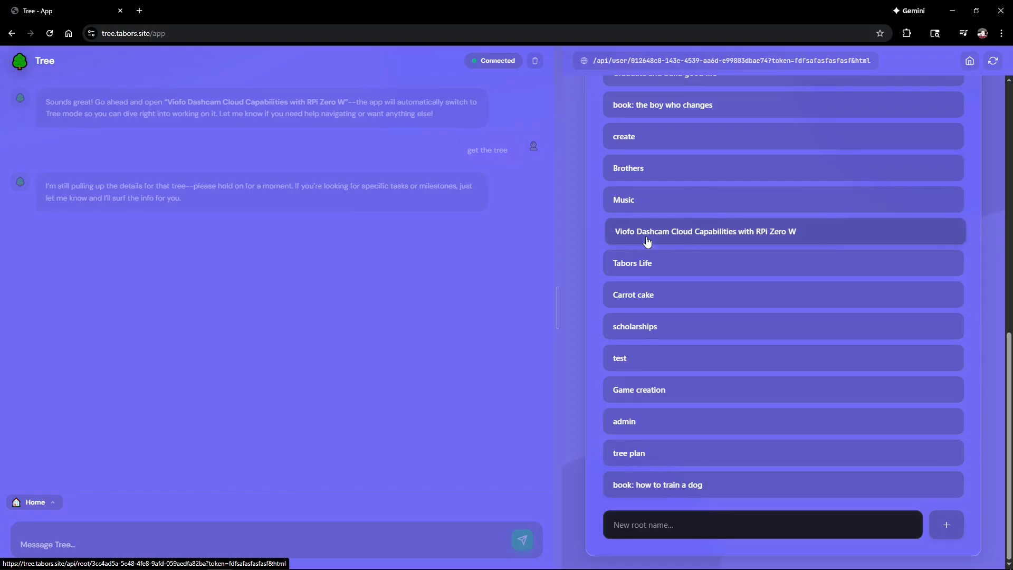
{"action": "left_click", "coordinate": [708, 239]}
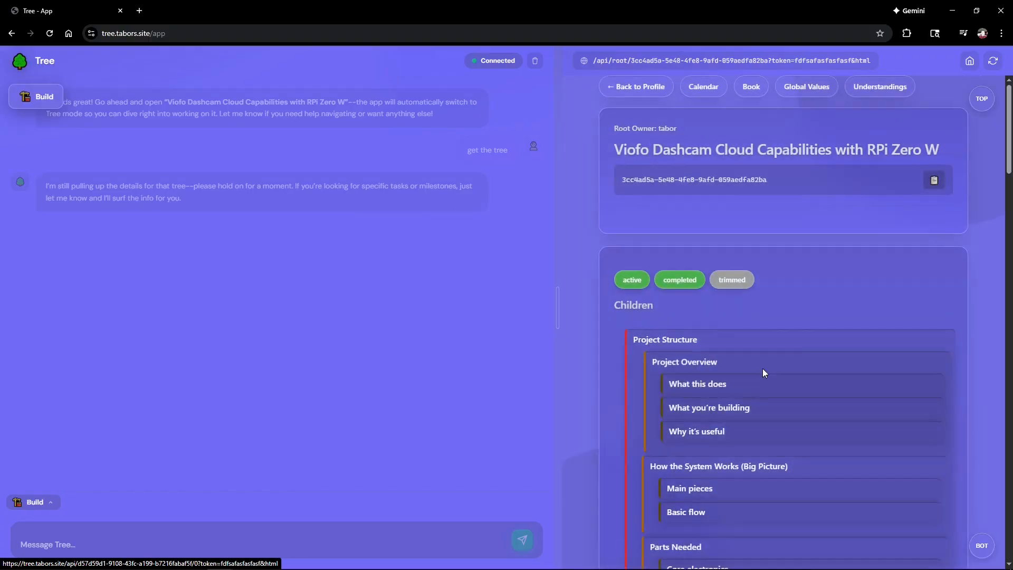
{"action": "left_click", "coordinate": [655, 92]}
{"action": "scroll", "coordinate": [733, 399], "scroll_direction": "down", "scroll_amount": 8}
{"action": "scroll", "coordinate": [733, 404], "scroll_direction": "down", "scroll_amount": 2}
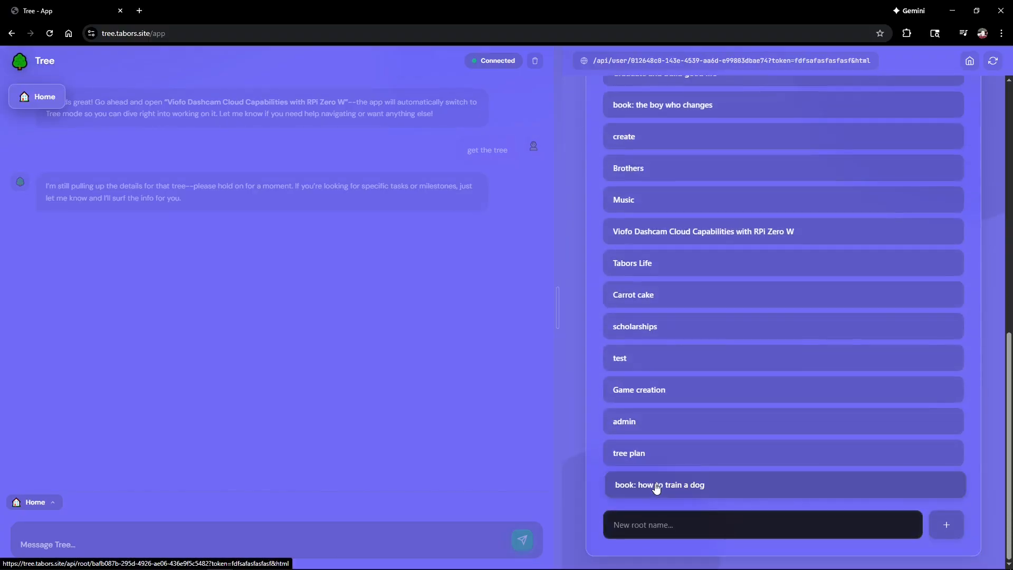
{"action": "left_click", "coordinate": [659, 484]}
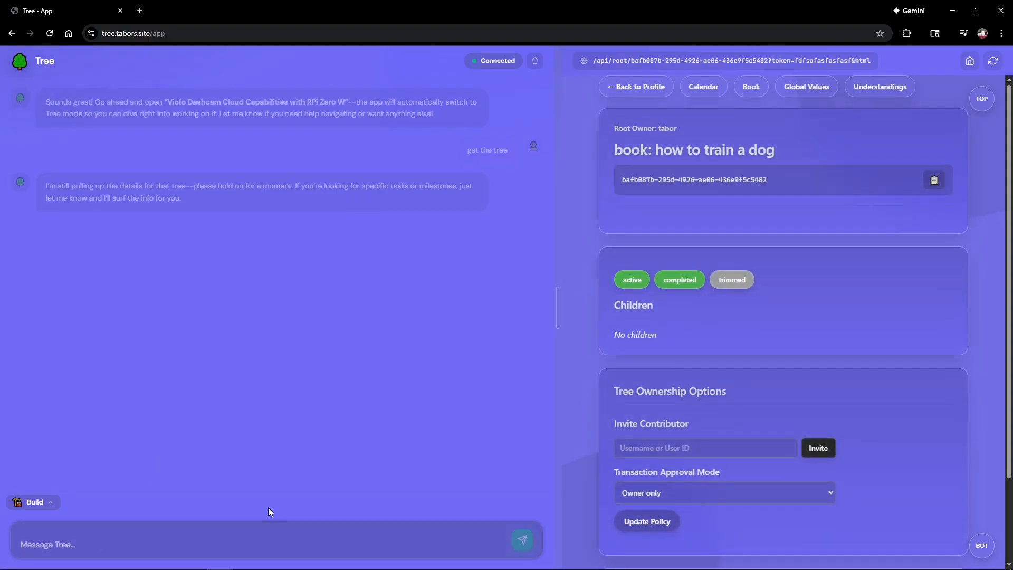
Step: Ask the assistant for a 'structure' branch with 5 chapters following the book's title
{"action": "type", "text": "around"}
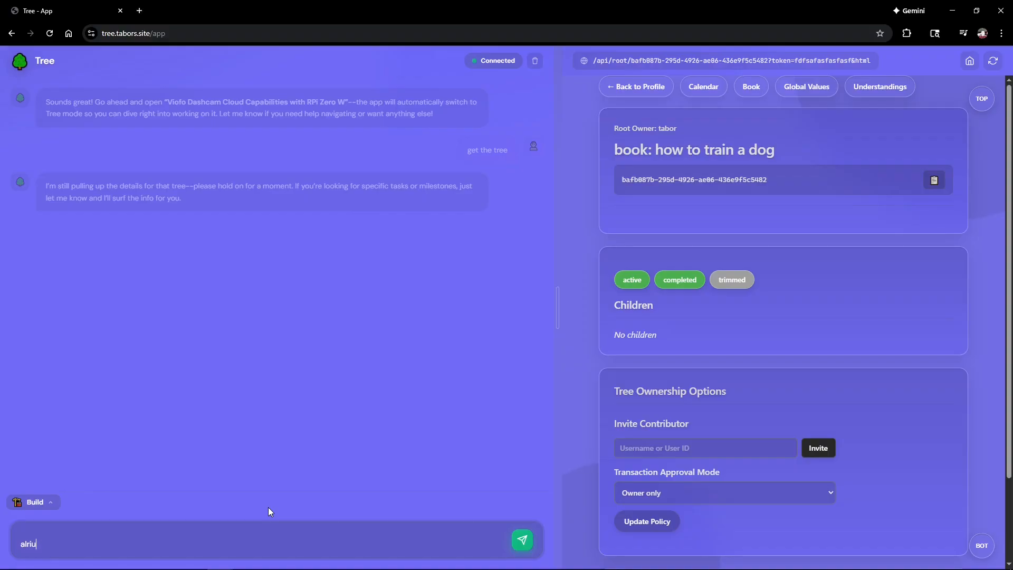
{"action": "type", "text": "alriight. make a new branch"}
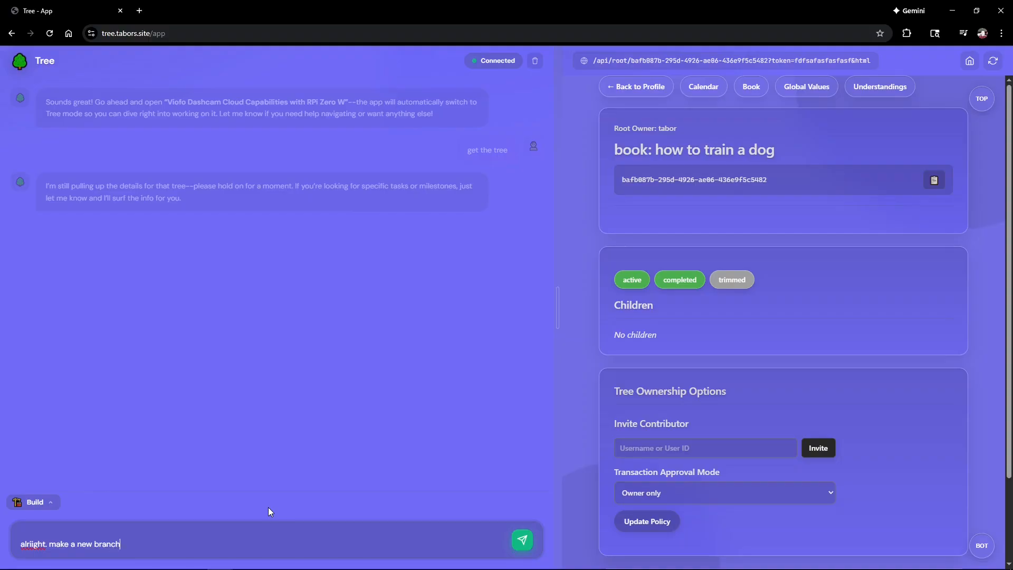
{"action": "type", "text": " called structure, and inside giv"}
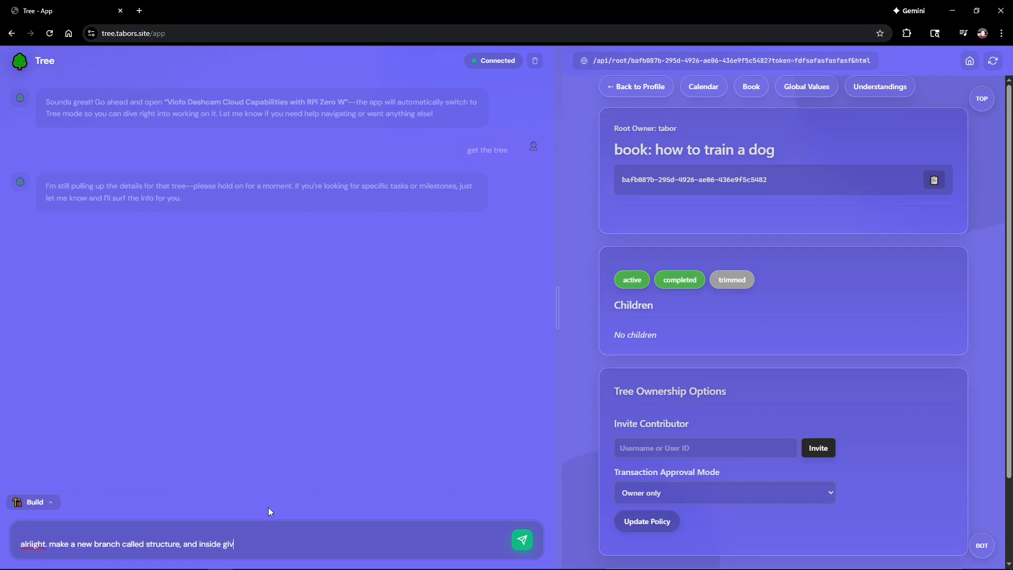
{"action": "type", "text": "e me 5 chapters and make up the tt"}
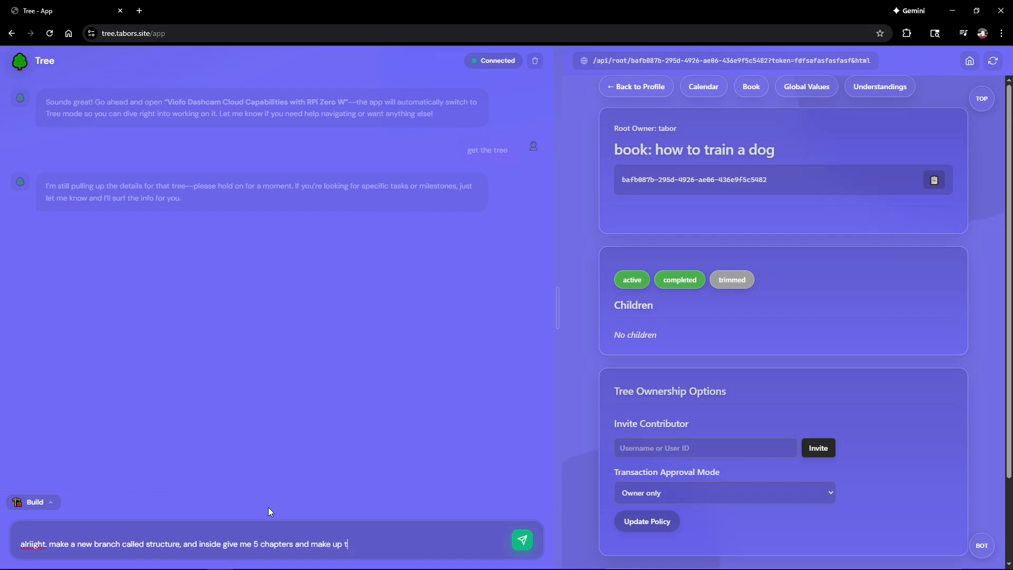
{"action": "key", "text": "BackSpace"}
{"action": "type", "text": "itles to follow the tit"}
{"action": "key", "text": "BackSpace"}
{"action": "key", "text": "BackSpace"}
{"action": "type", "text": "itle of the "}
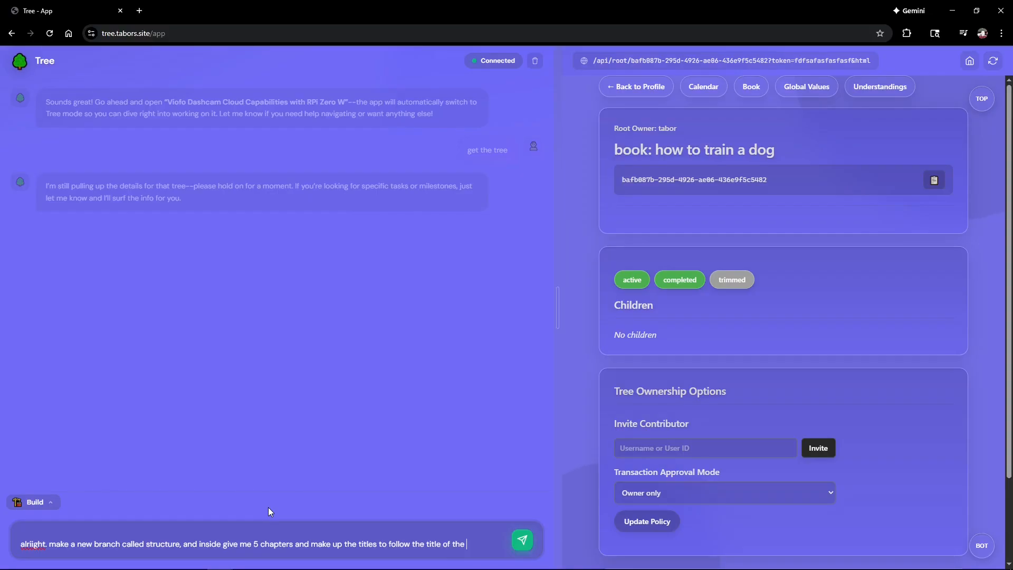
{"action": "type", "text": "book and train how to make a dog"}
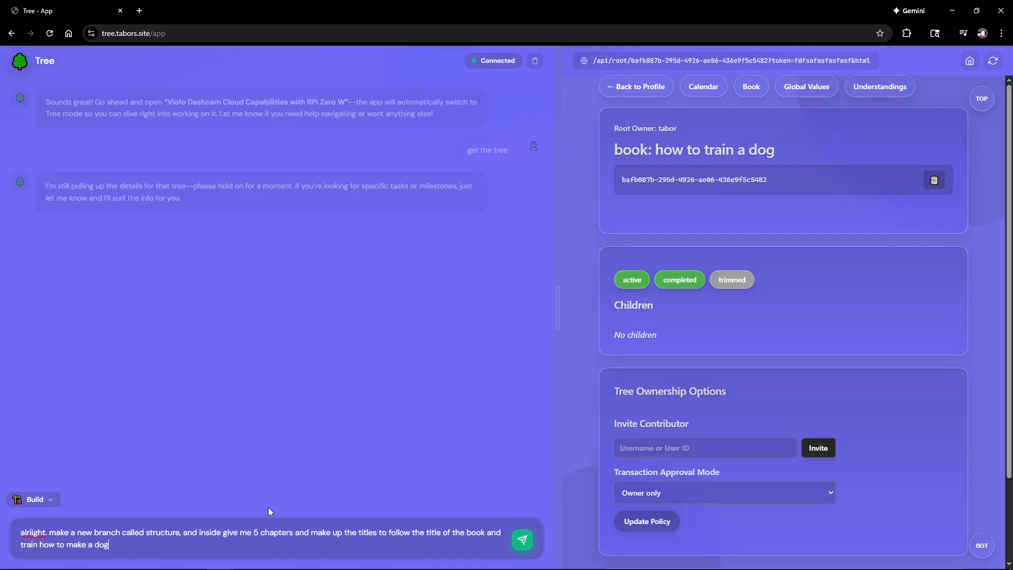
{"action": "key", "text": "Return"}
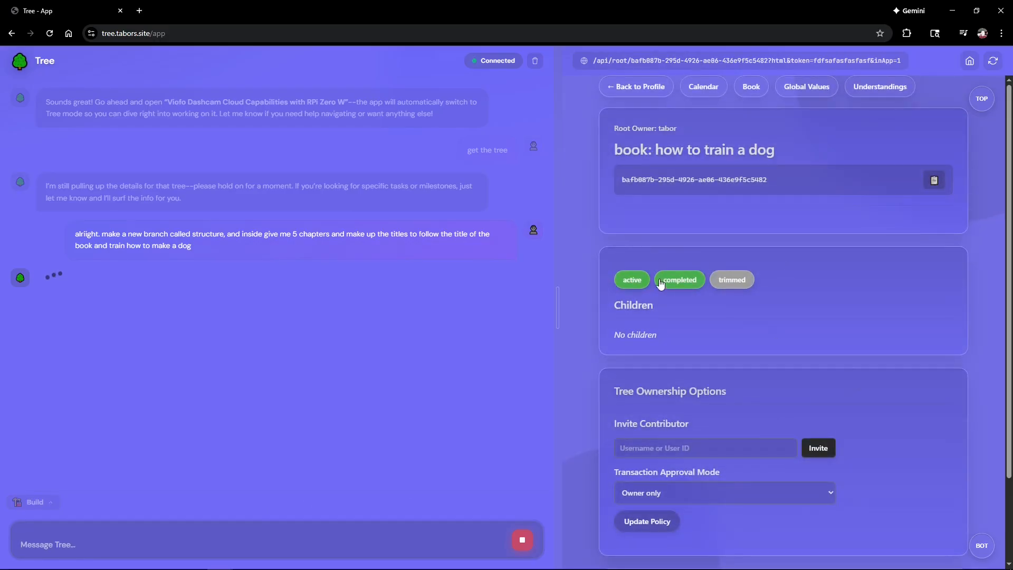
Step: Reply 'ok' to approve the proposed Structure branch and chapters
{"action": "scroll", "coordinate": [670, 310], "scroll_direction": "down", "scroll_amount": 2}
{"action": "scroll", "coordinate": [670, 312], "scroll_direction": "up", "scroll_amount": 2}
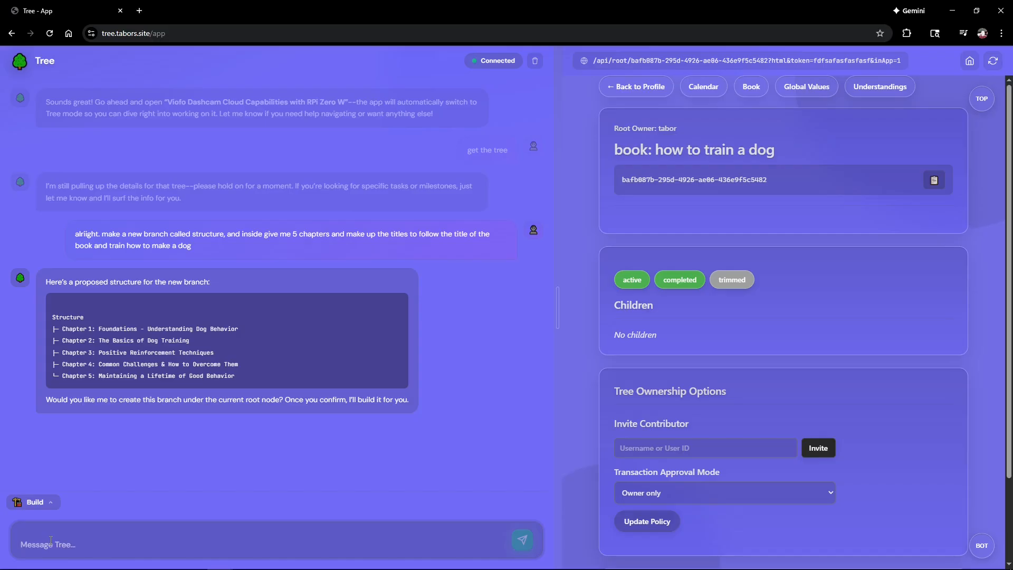
{"action": "type", "text": "ok"}
{"action": "key", "text": "Return"}
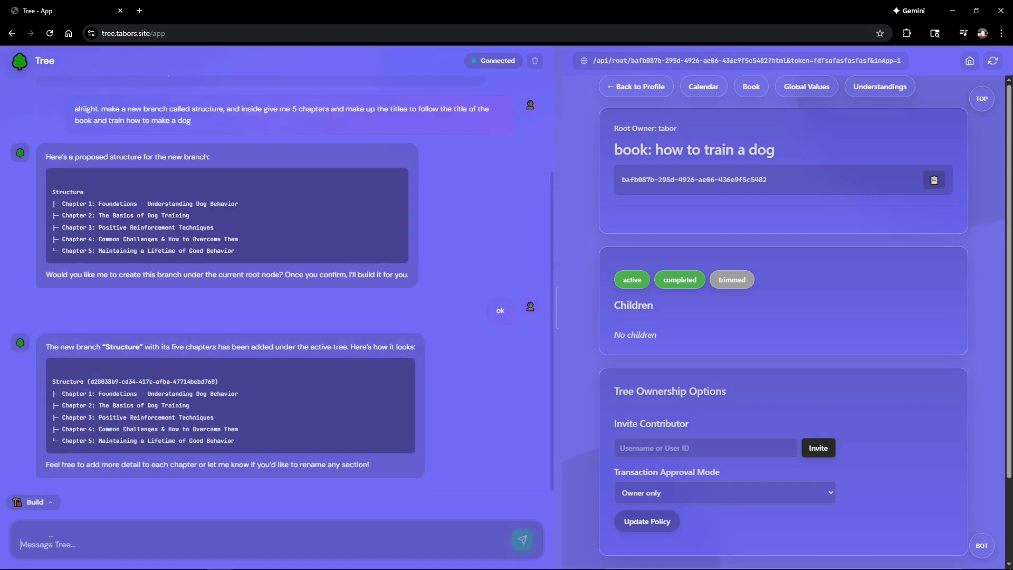
Step: Refresh the tree panel to show Structure's five chapters, then clear the chat history
{"action": "left_click", "coordinate": [993, 60]}
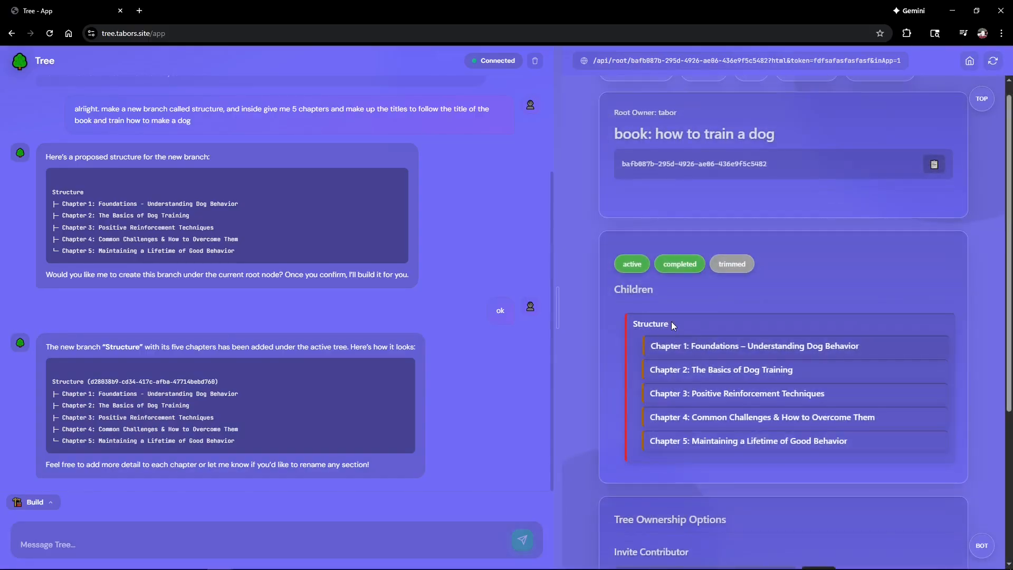
{"action": "left_click", "coordinate": [110, 541]}
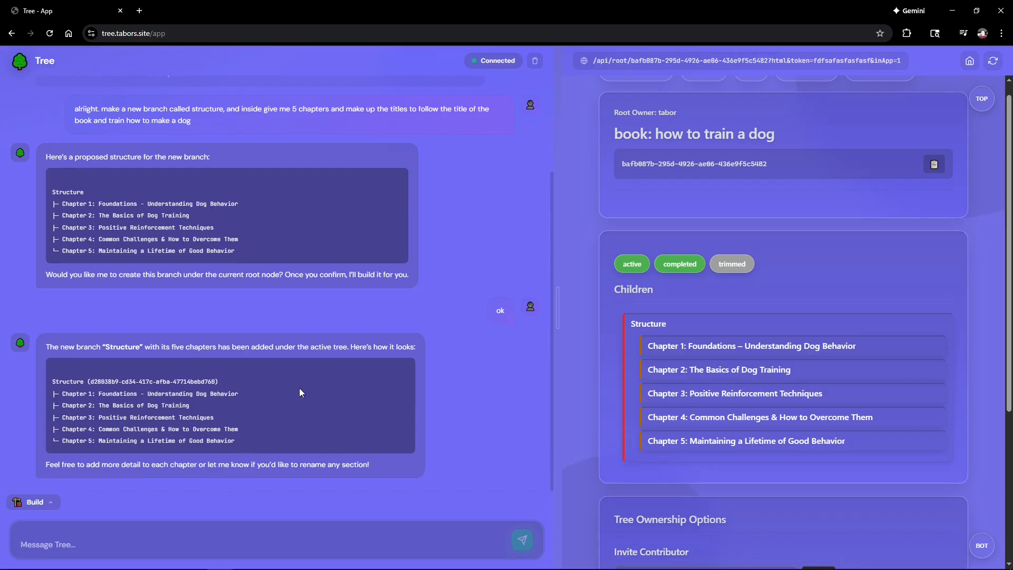
{"action": "left_click", "coordinate": [535, 61]}
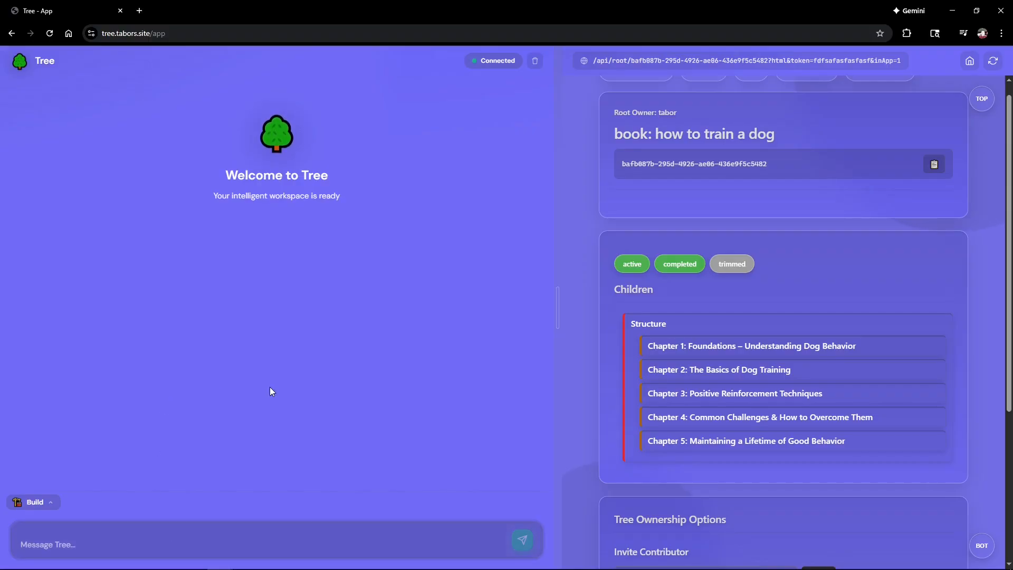
Step: Ask the assistant to add 3 subchapters under each chapter for further detail
{"action": "left_click", "coordinate": [77, 543]}
{"action": "type", "text": "go int"}
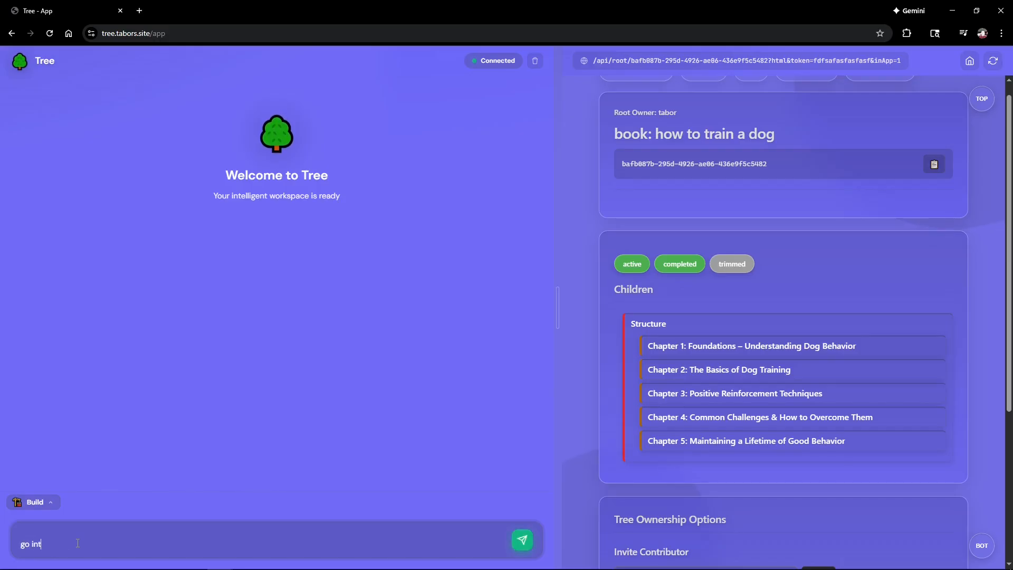
{"action": "type", "text": "o each chapt"}
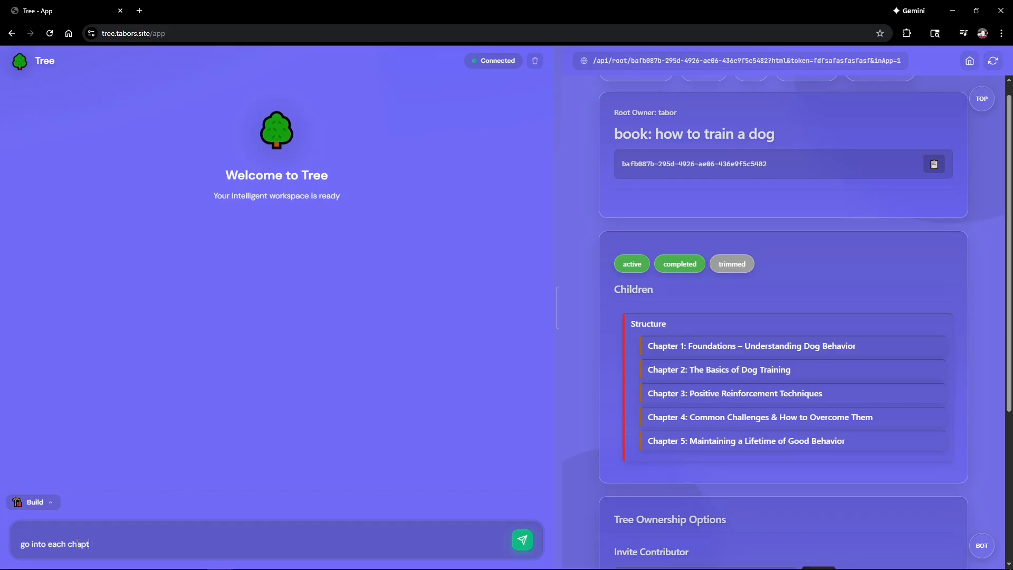
{"action": "type", "text": "er and give me 3 subcha"}
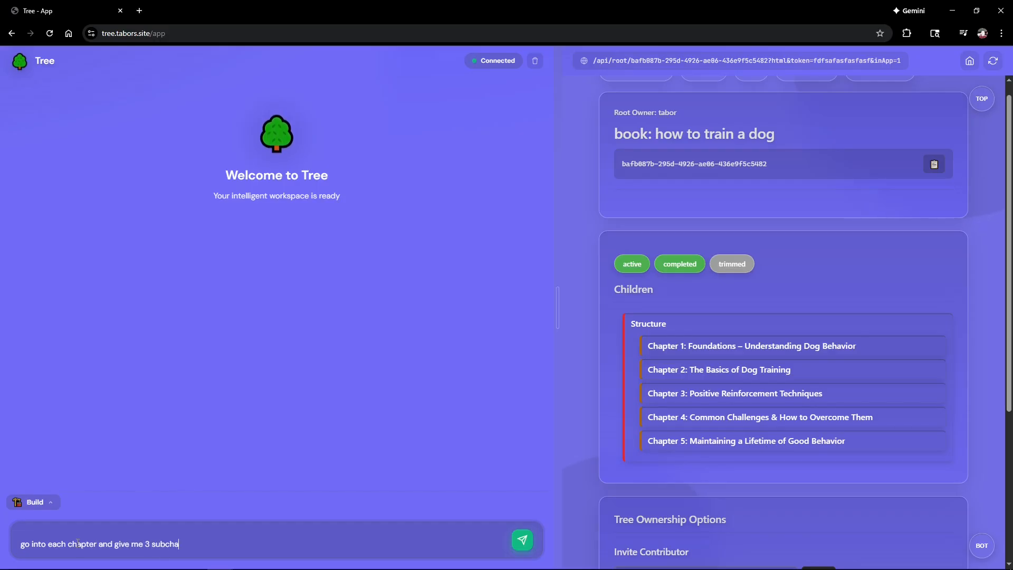
{"action": "type", "text": "pters for fur"}
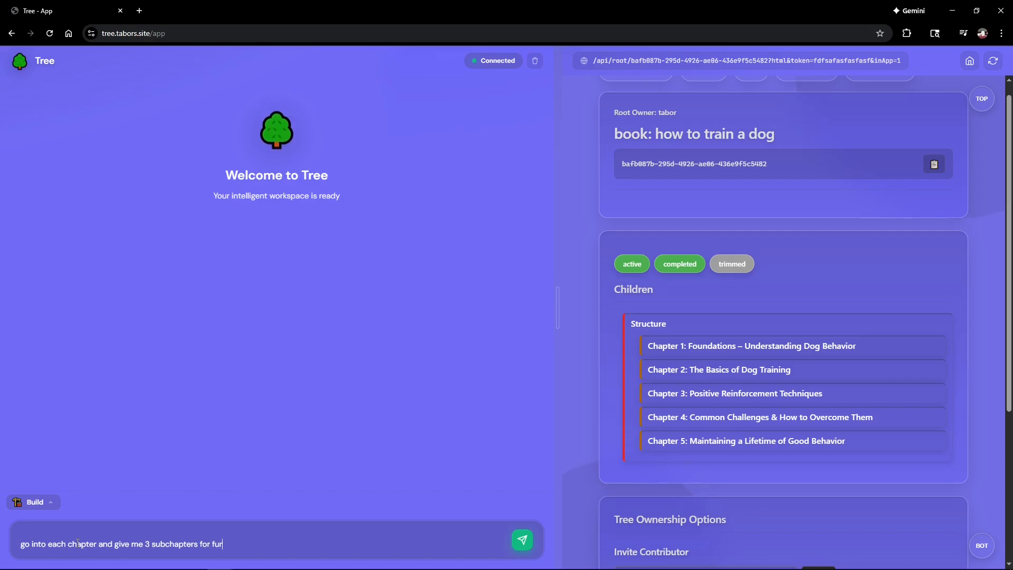
{"action": "type", "text": "ther detail. we will add notes la"}
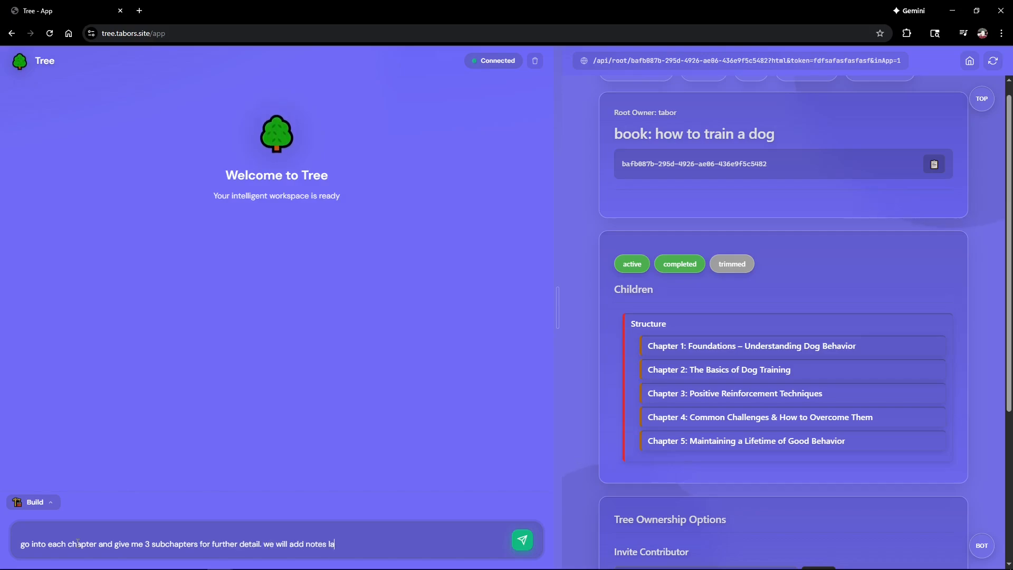
{"action": "type", "text": "ter to fill in final "}
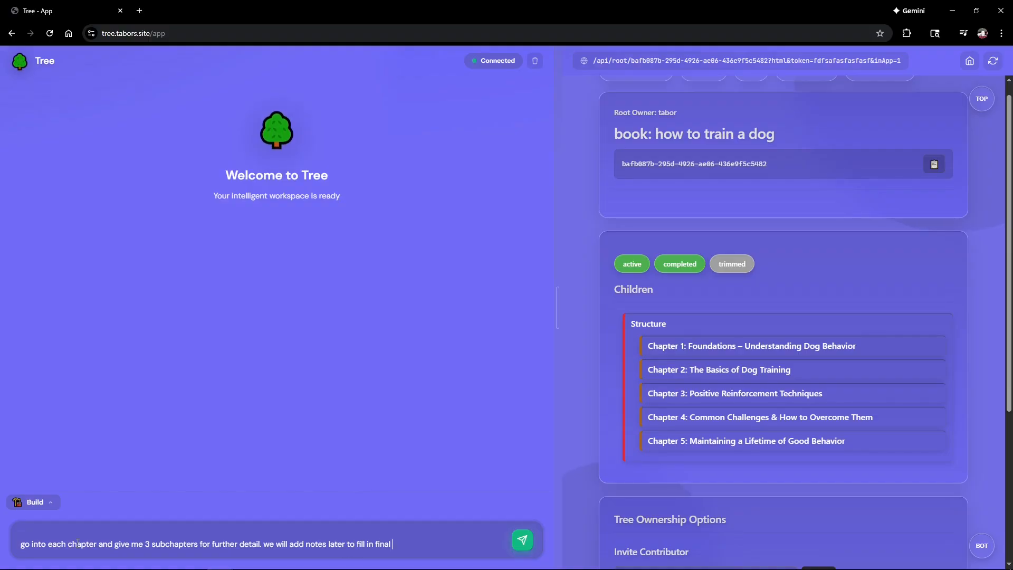
{"action": "type", "text": "details"}
{"action": "key", "text": "Return"}
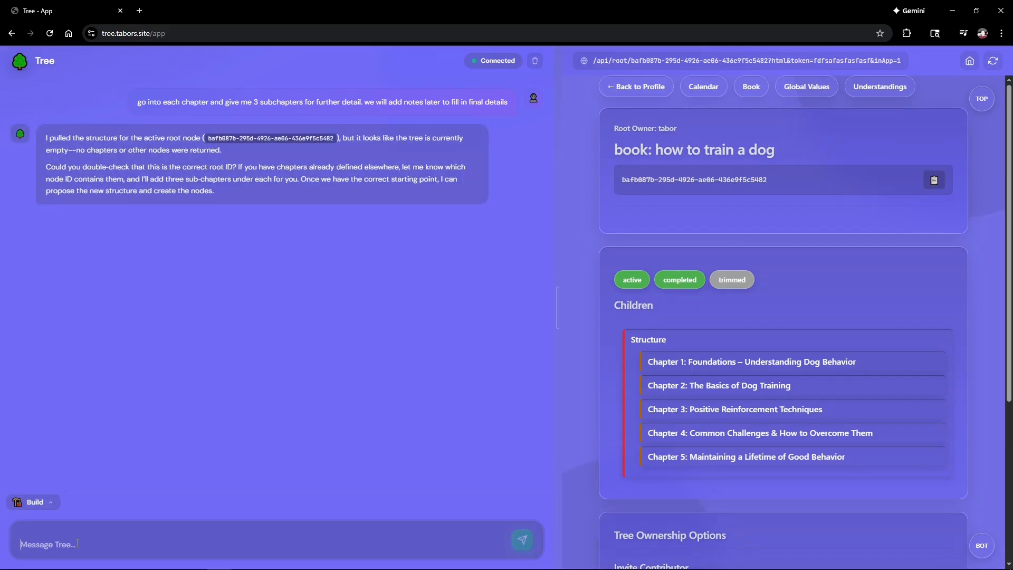
Step: Toggle the active/completed filters on the children list and send 'try again'
{"action": "left_click", "coordinate": [666, 282]}
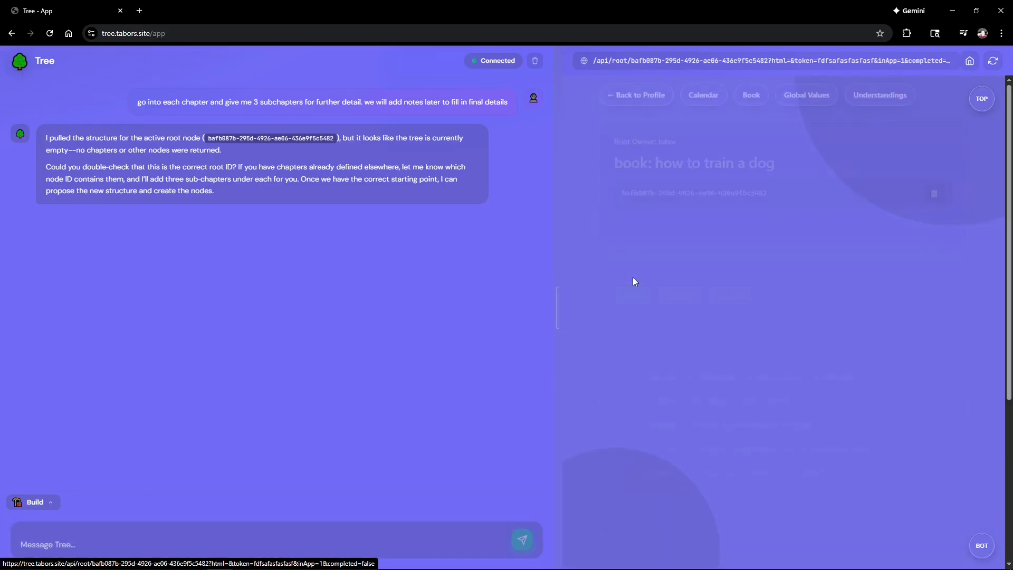
{"action": "left_click", "coordinate": [632, 279]}
{"action": "left_click", "coordinate": [631, 283]}
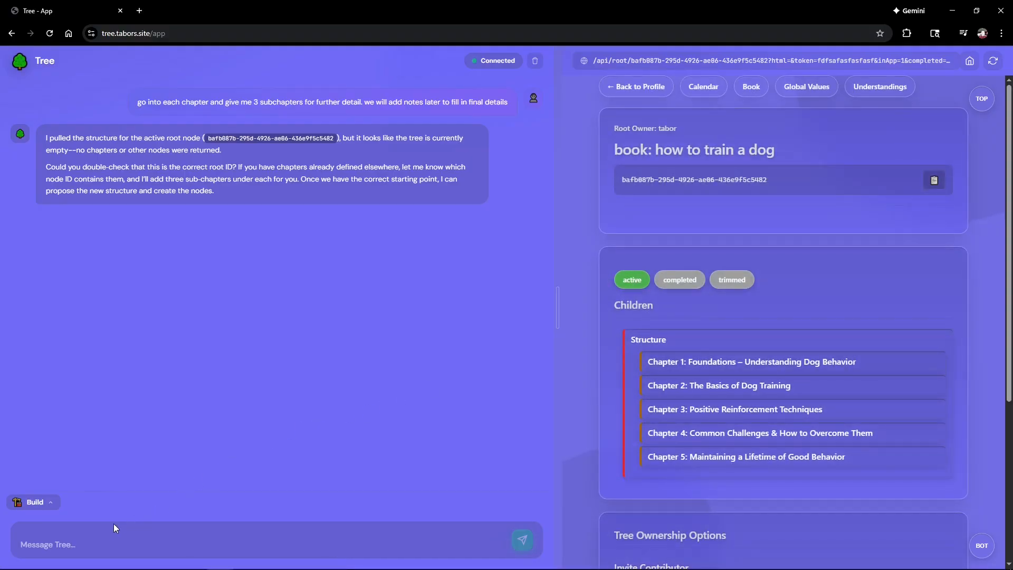
{"action": "left_click", "coordinate": [93, 544]}
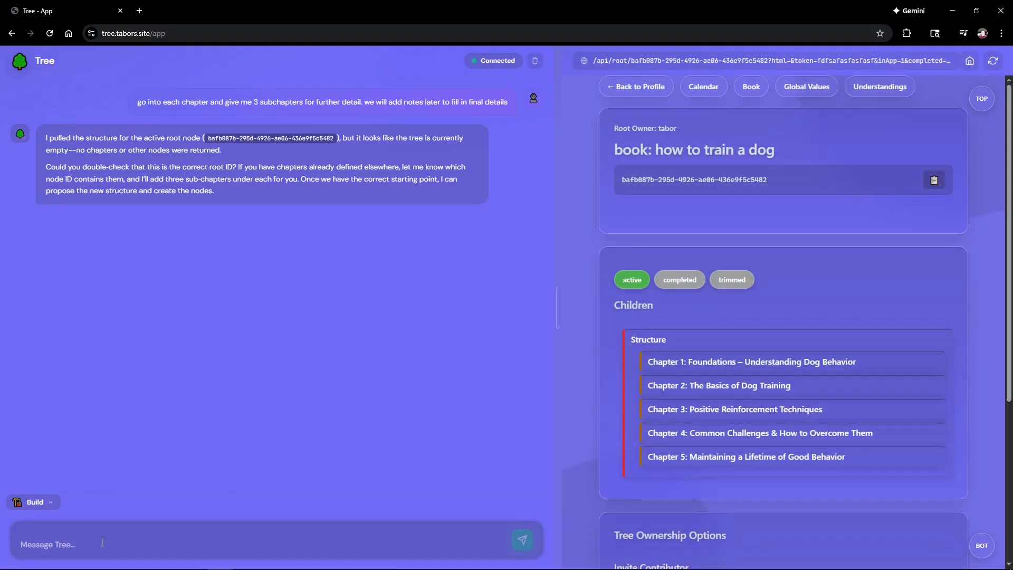
{"action": "type", "text": "try again"}
{"action": "key", "text": "Return"}
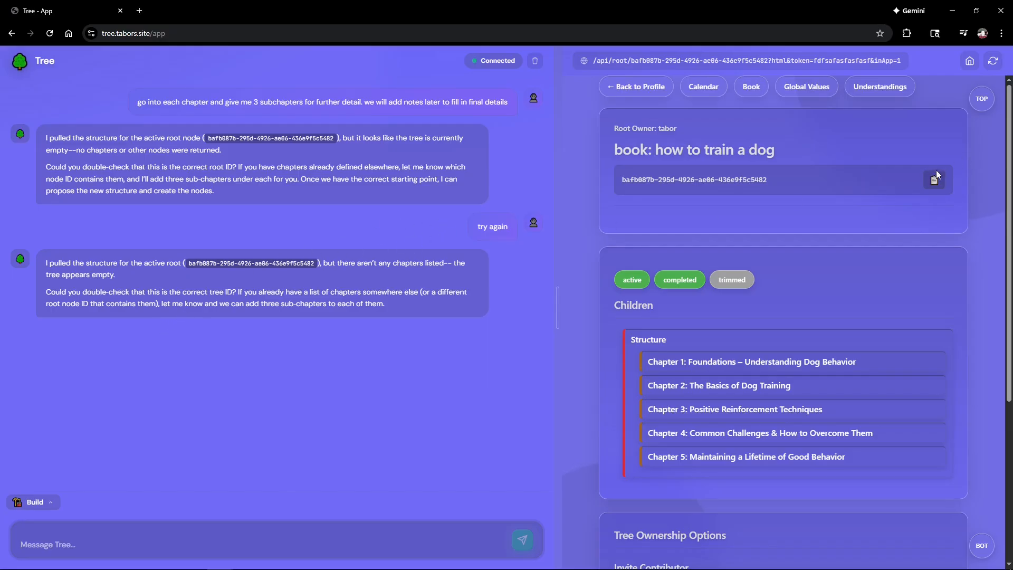
Step: Check the Structure node, send the book's root ID, and return to the book root page
{"action": "left_click", "coordinate": [680, 280]}
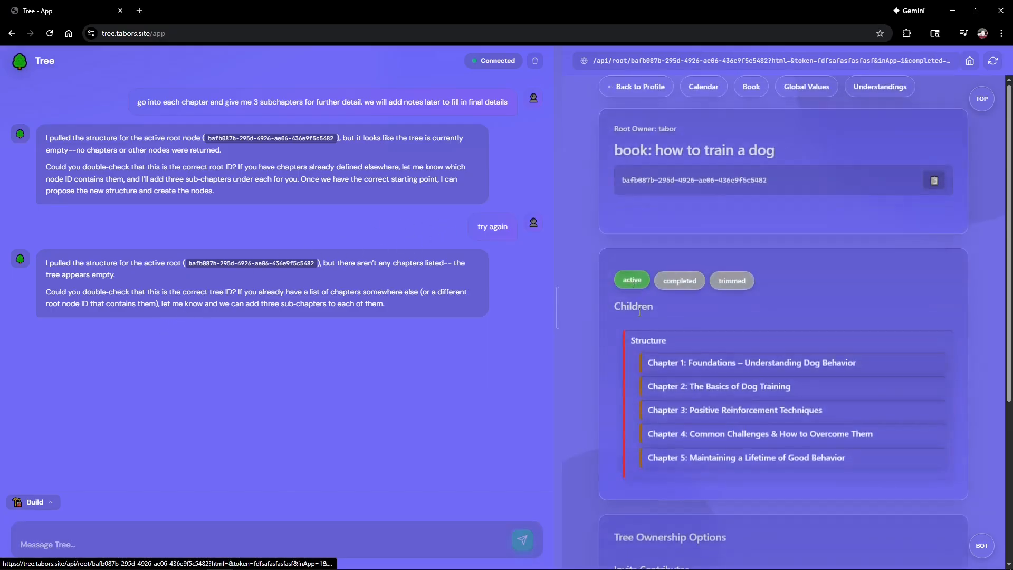
{"action": "left_click", "coordinate": [644, 342]}
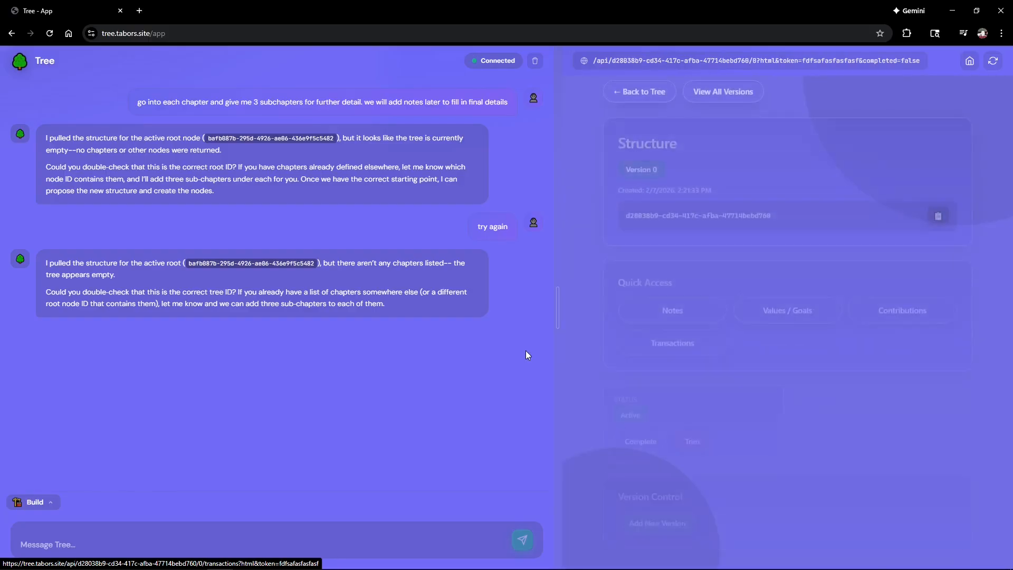
{"action": "left_click", "coordinate": [615, 90]}
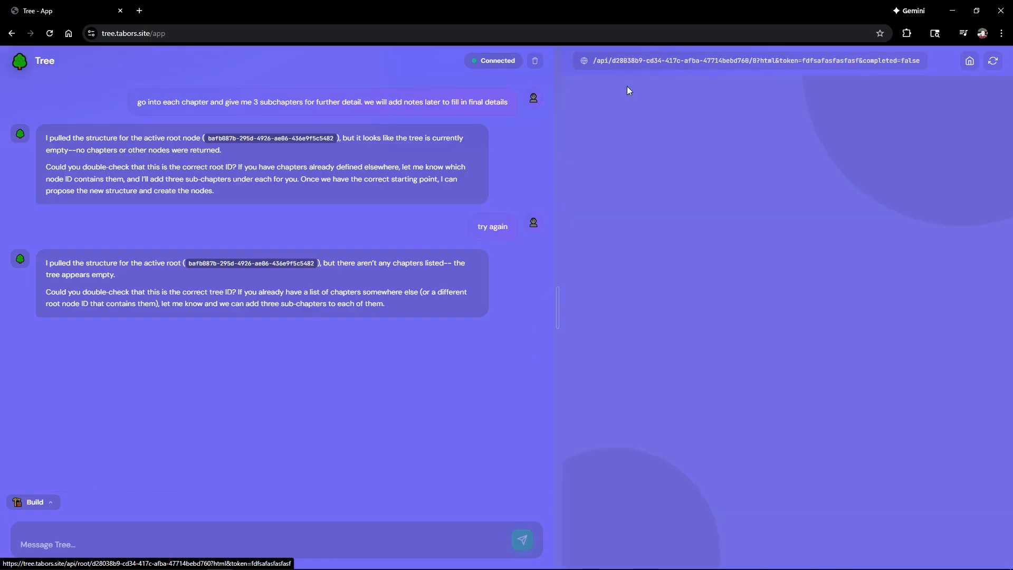
{"action": "left_click", "coordinate": [249, 530]}
{"action": "type", "text": "bafb087b-295d-4926-ae06-436e9f5c5482"}
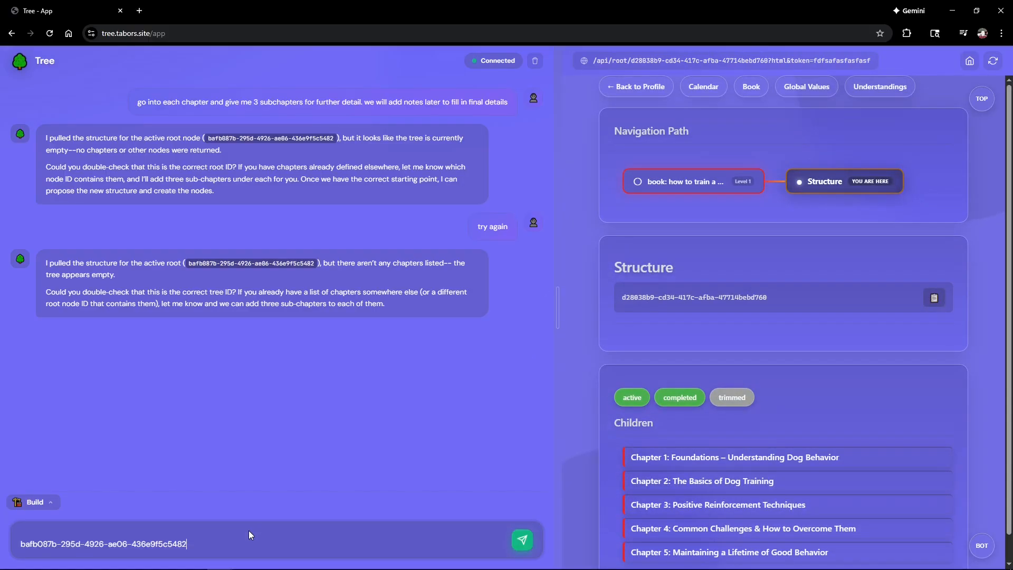
{"action": "key", "text": "Return"}
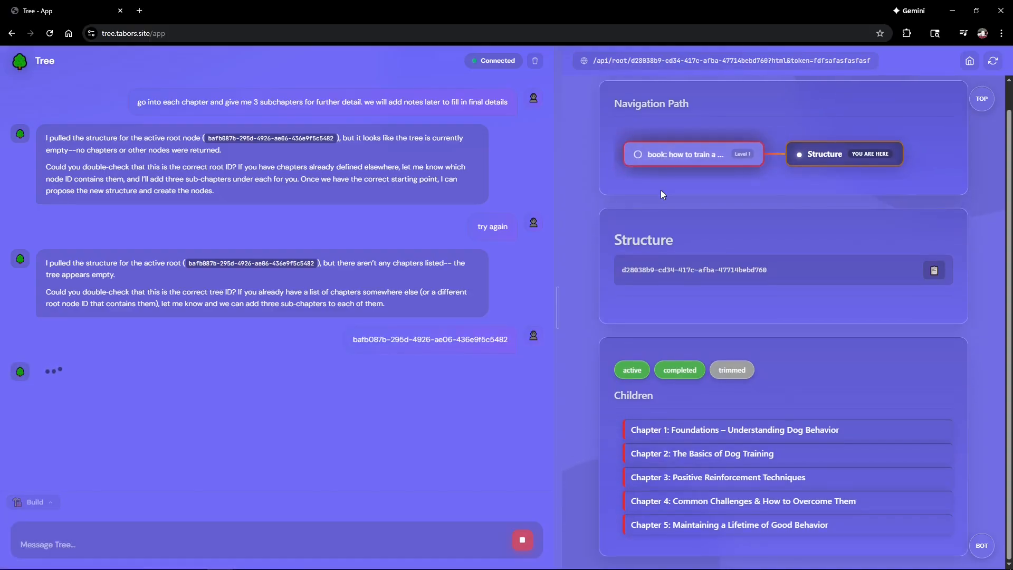
{"action": "left_click", "coordinate": [662, 182]}
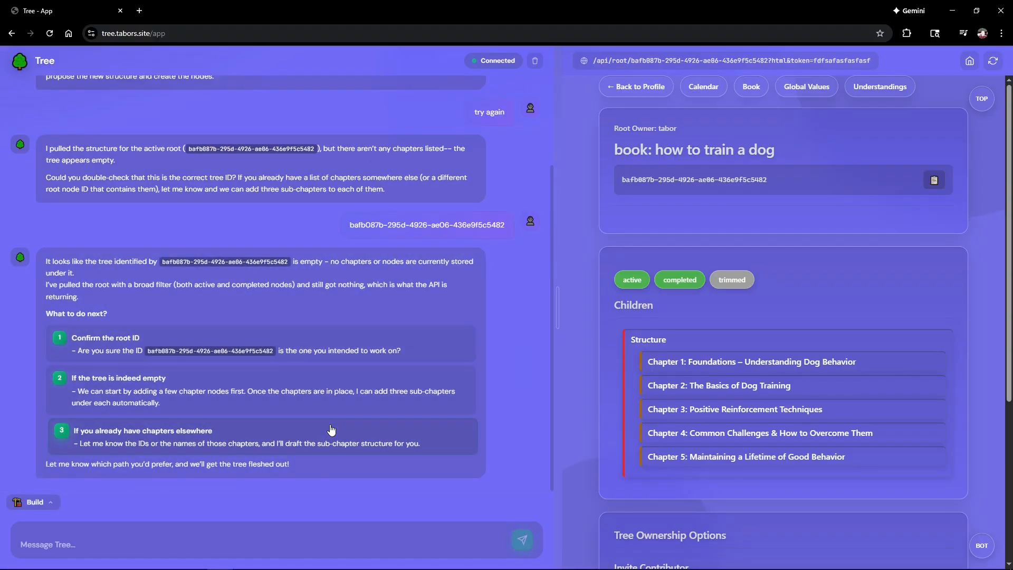
Step: Send 'alright try getting active branches' and return to the Structure node's tree view
{"action": "left_click", "coordinate": [130, 538]}
{"action": "type", "text": "alri"}
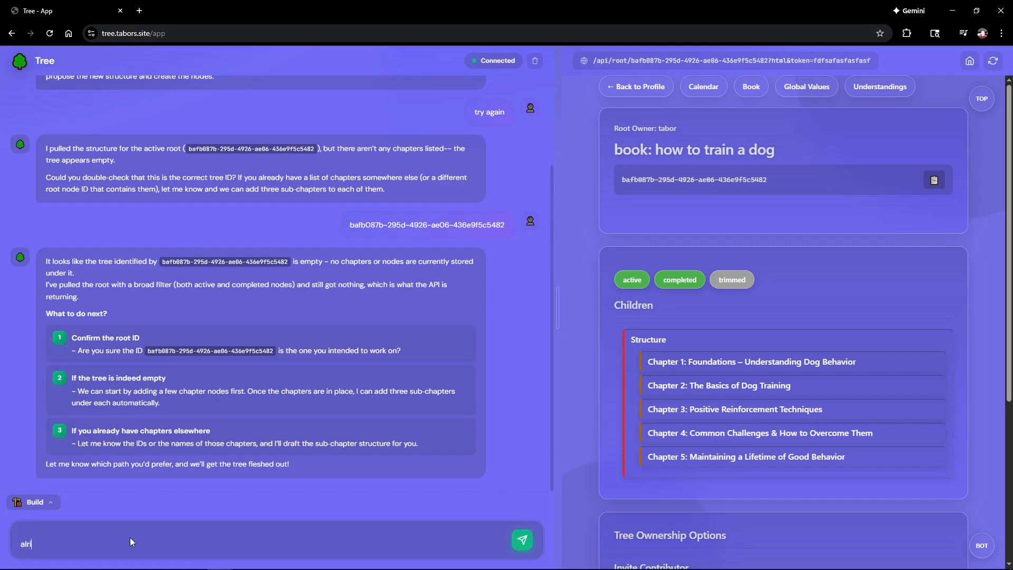
{"action": "type", "text": "ght try gertt"}
{"action": "key", "text": "BackSpace"}
{"action": "key", "text": "BackSpace"}
{"action": "key", "text": "BackSpace"}
{"action": "type", "text": "tting active branches"}
{"action": "key", "text": "Return"}
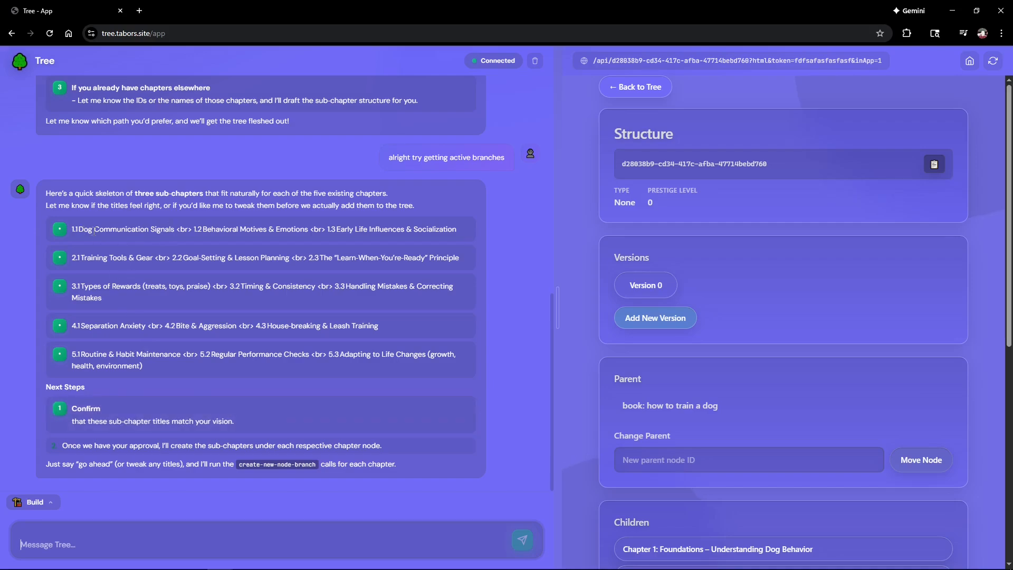
{"action": "left_click", "coordinate": [641, 87]}
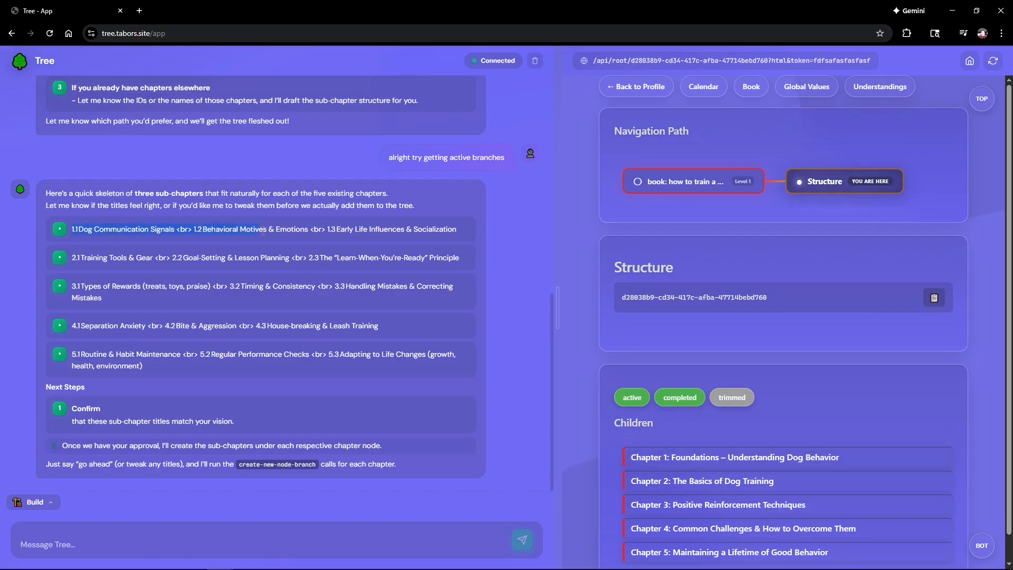
{"action": "left_click", "coordinate": [458, 233]}
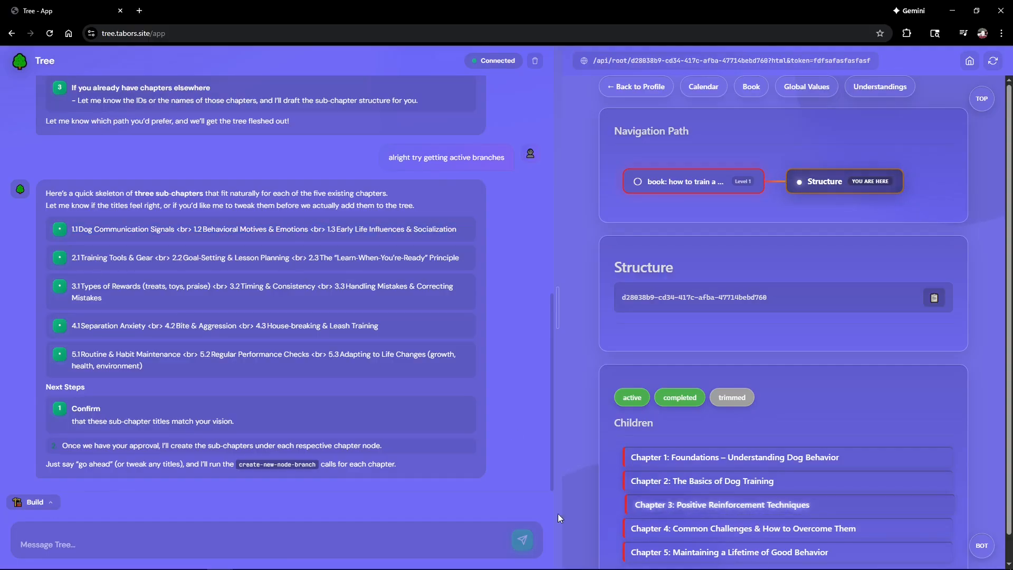
{"action": "left_click", "coordinate": [45, 543]}
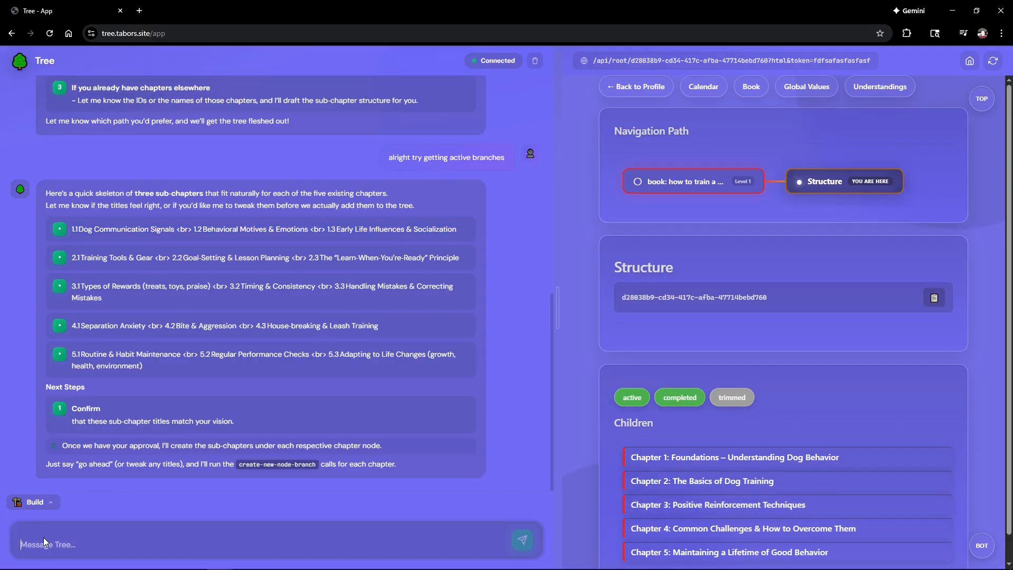
Step: Send 'add these to respective' so the assistant files the proposed sub-chapters under their chapters
{"action": "type", "text": "add these to t"}
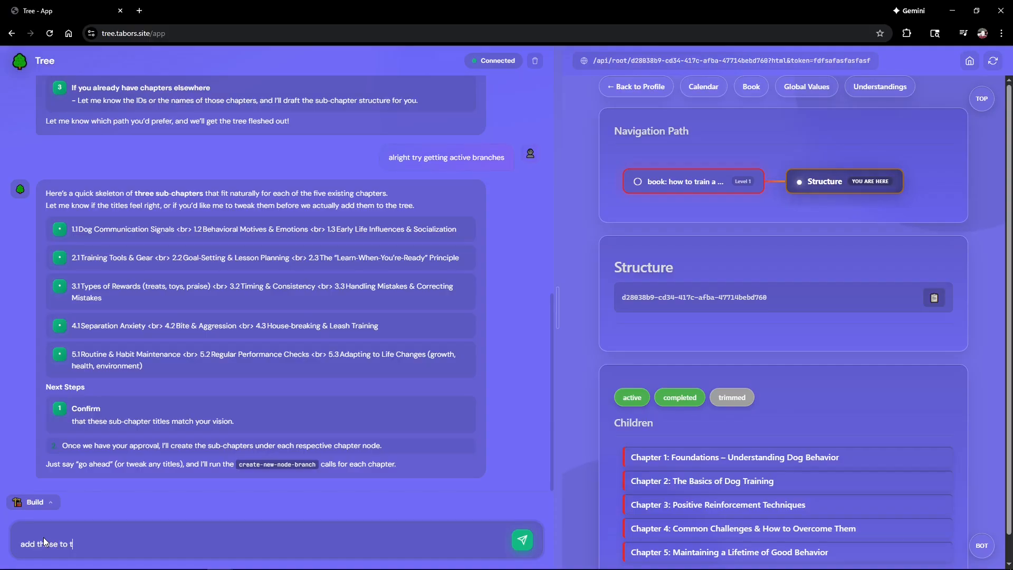
{"action": "key", "text": "BackSpace"}
{"action": "type", "text": "rep"}
{"action": "type", "text": "spective"}
{"action": "key", "text": "Return"}
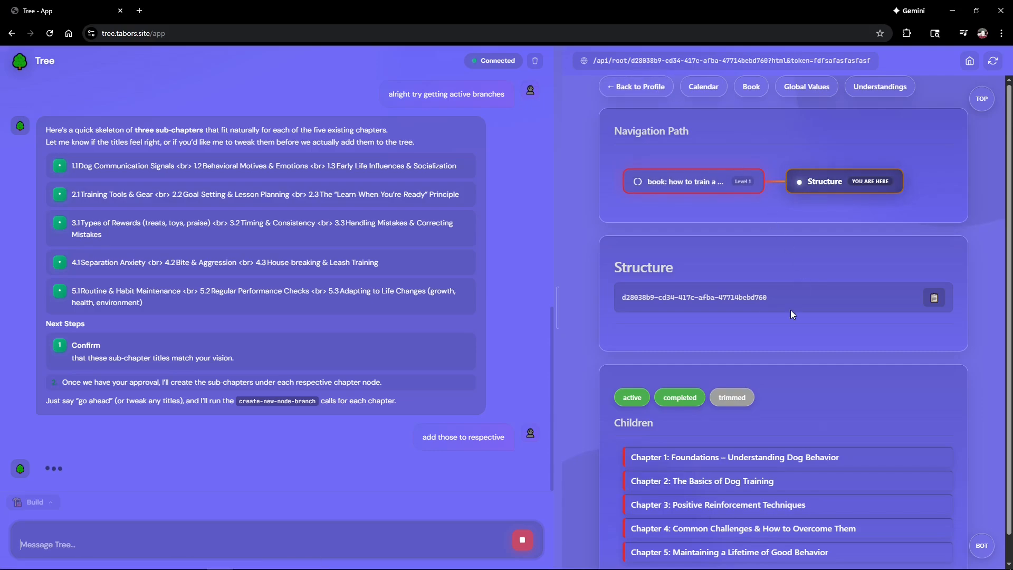
Step: Go to the 'book: how to train a dog' root page and look over its chapter tree
{"action": "left_click", "coordinate": [700, 185]}
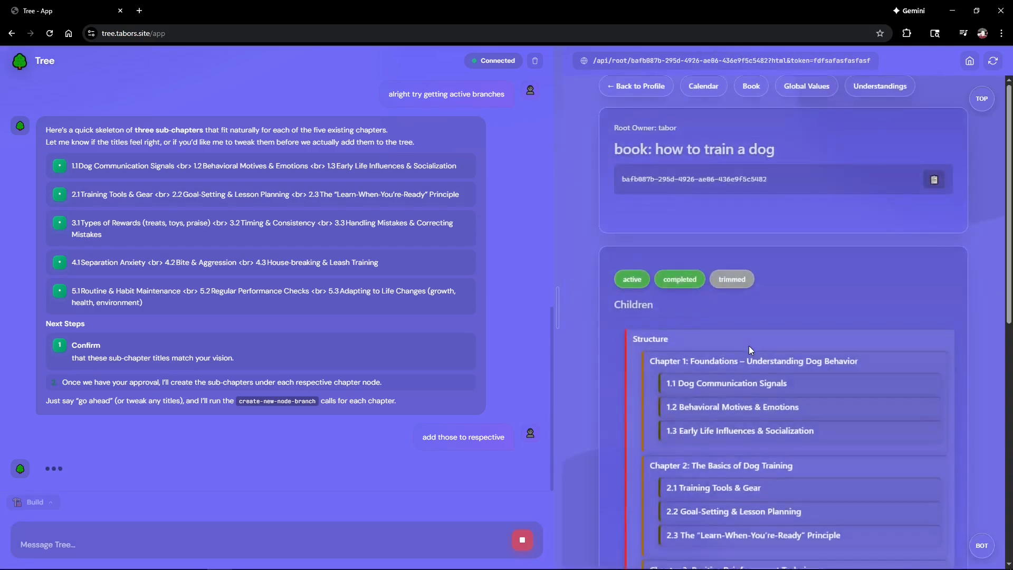
{"action": "scroll", "coordinate": [749, 347], "scroll_direction": "down", "scroll_amount": 6}
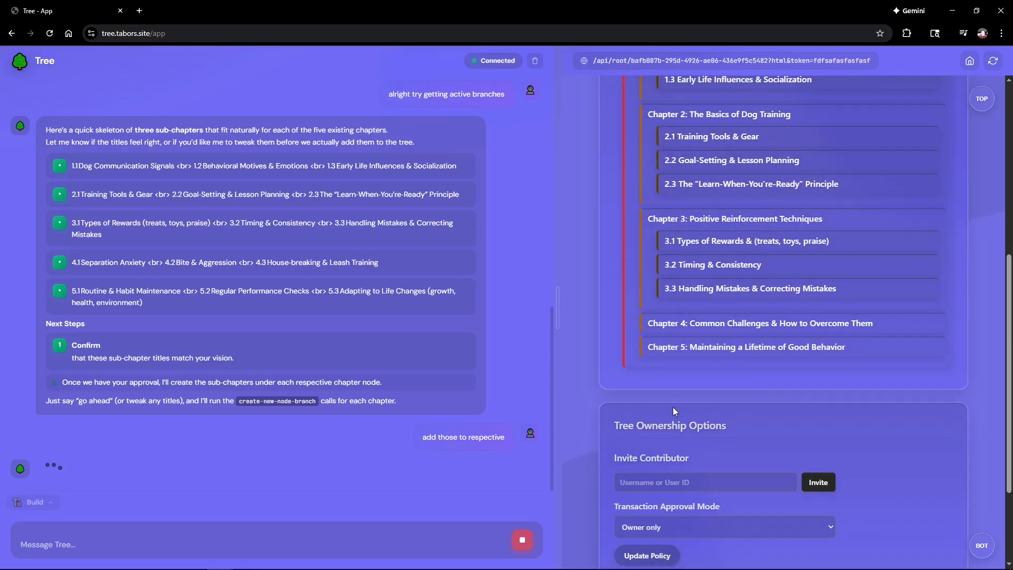
{"action": "scroll", "coordinate": [673, 407], "scroll_direction": "up", "scroll_amount": 7}
Step: Reload the book tree until sub-chapters 1.1 Dog Communication Signals through 5.2 appear
{"action": "left_click", "coordinate": [992, 61]}
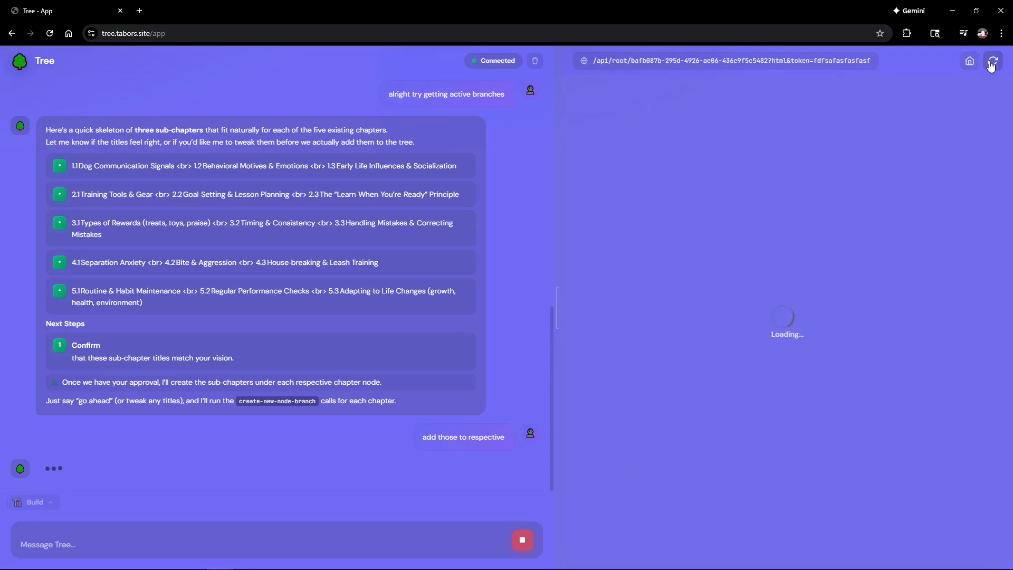
{"action": "scroll", "coordinate": [910, 112], "scroll_direction": "down", "scroll_amount": 5}
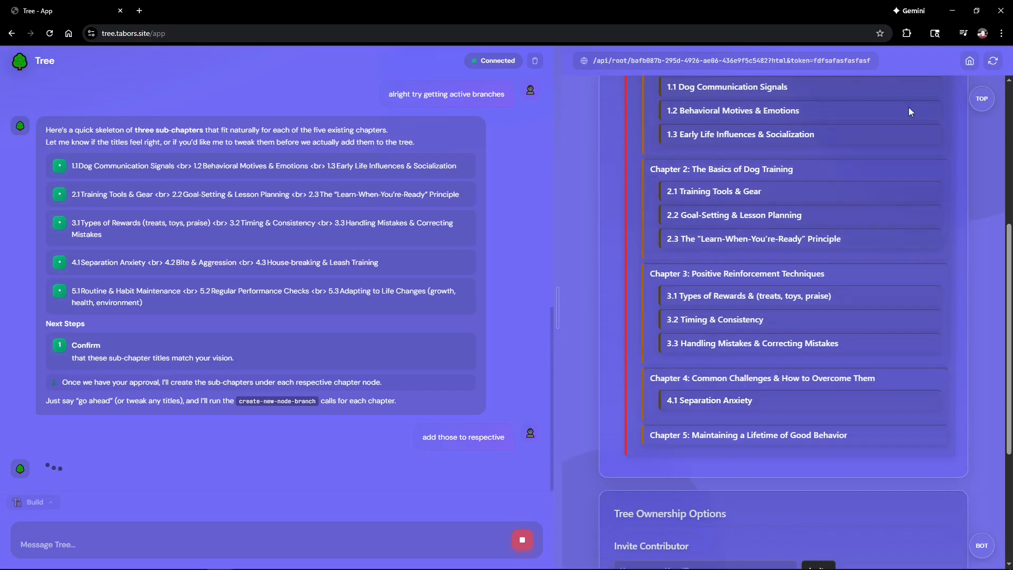
{"action": "left_click", "coordinate": [994, 63]}
{"action": "scroll", "coordinate": [912, 242], "scroll_direction": "down", "scroll_amount": 3}
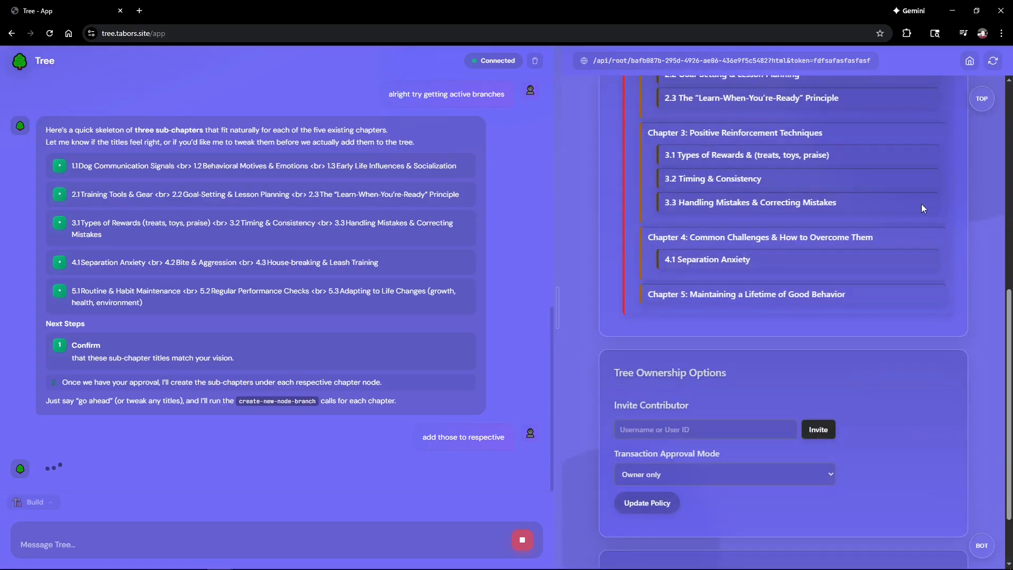
{"action": "left_click", "coordinate": [993, 62]}
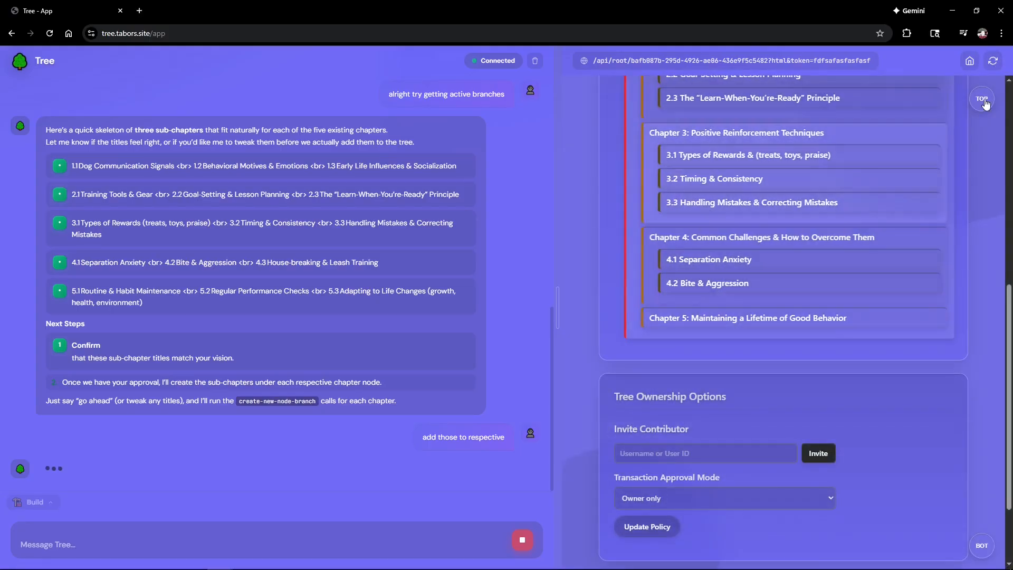
{"action": "left_click", "coordinate": [993, 61]}
{"action": "scroll", "coordinate": [782, 341], "scroll_direction": "up", "scroll_amount": 5}
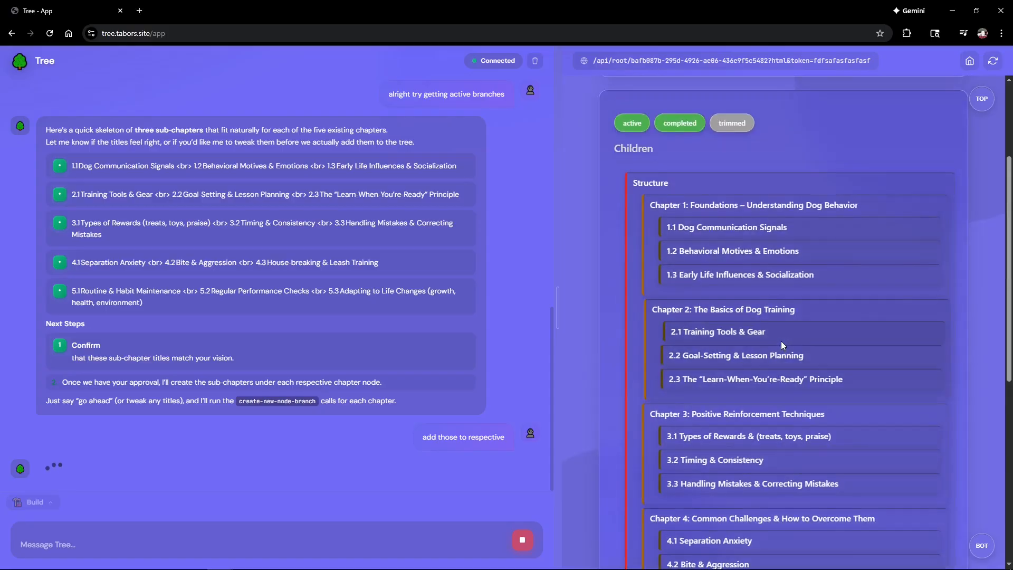
{"action": "scroll", "coordinate": [743, 456], "scroll_direction": "down", "scroll_amount": 5}
{"action": "scroll", "coordinate": [744, 456], "scroll_direction": "up", "scroll_amount": 6}
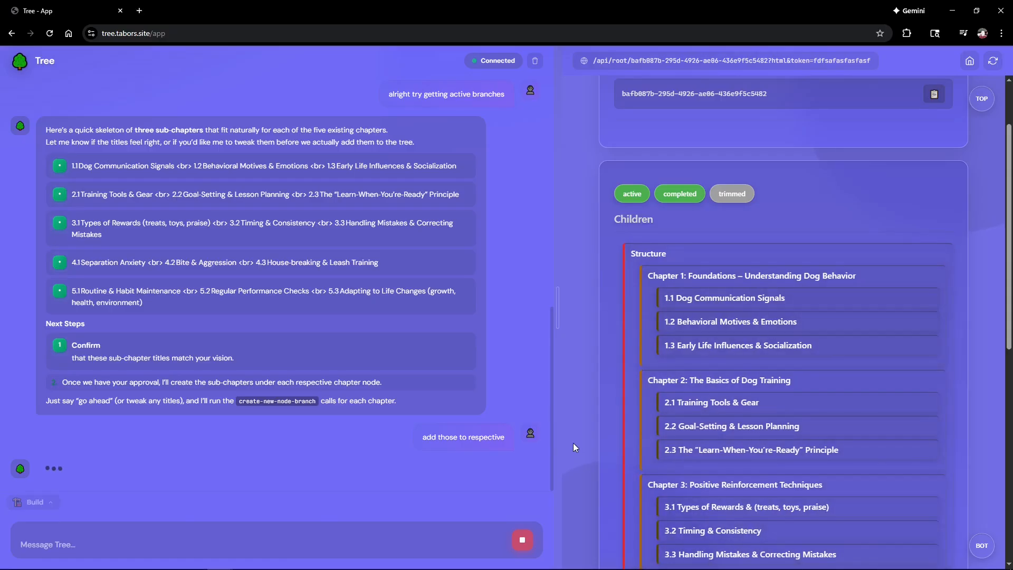
{"action": "scroll", "coordinate": [573, 444], "scroll_direction": "down", "scroll_amount": 6}
{"action": "scroll", "coordinate": [573, 442], "scroll_direction": "up", "scroll_amount": 8}
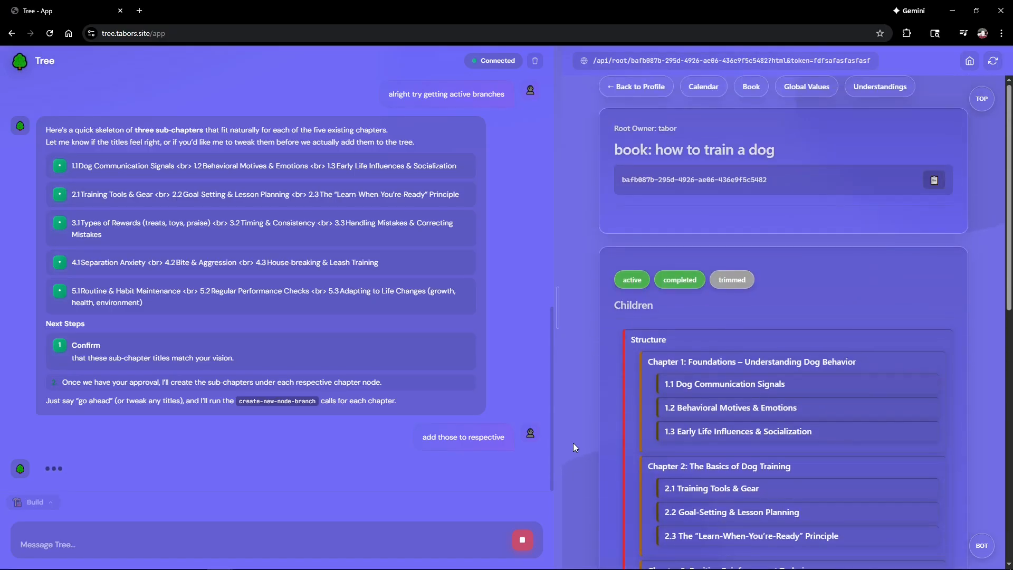
{"action": "scroll", "coordinate": [573, 442], "scroll_direction": "down", "scroll_amount": 7}
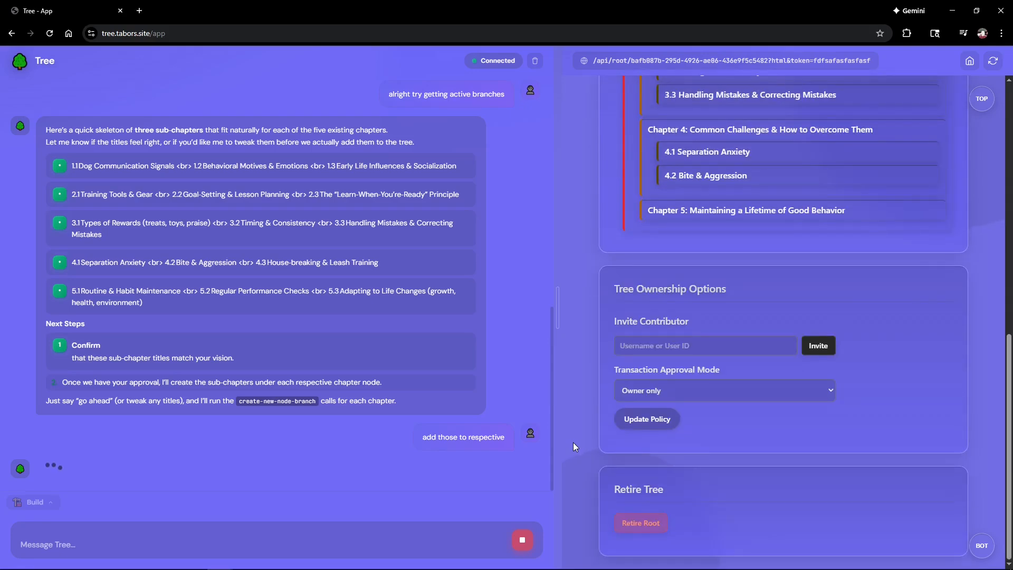
{"action": "left_click", "coordinate": [993, 63]}
{"action": "scroll", "coordinate": [745, 461], "scroll_direction": "down", "scroll_amount": 7}
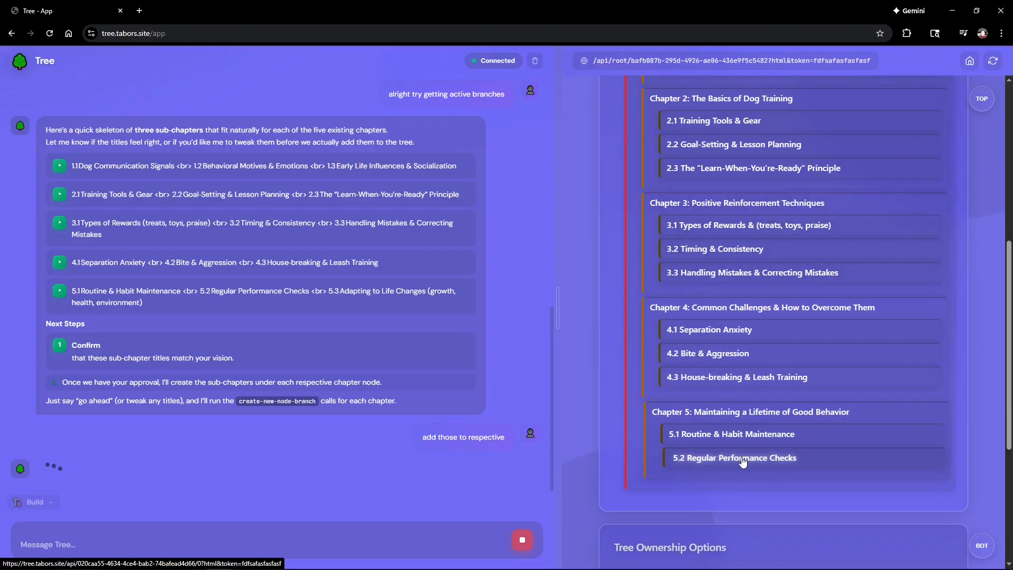
{"action": "left_click", "coordinate": [705, 331]}
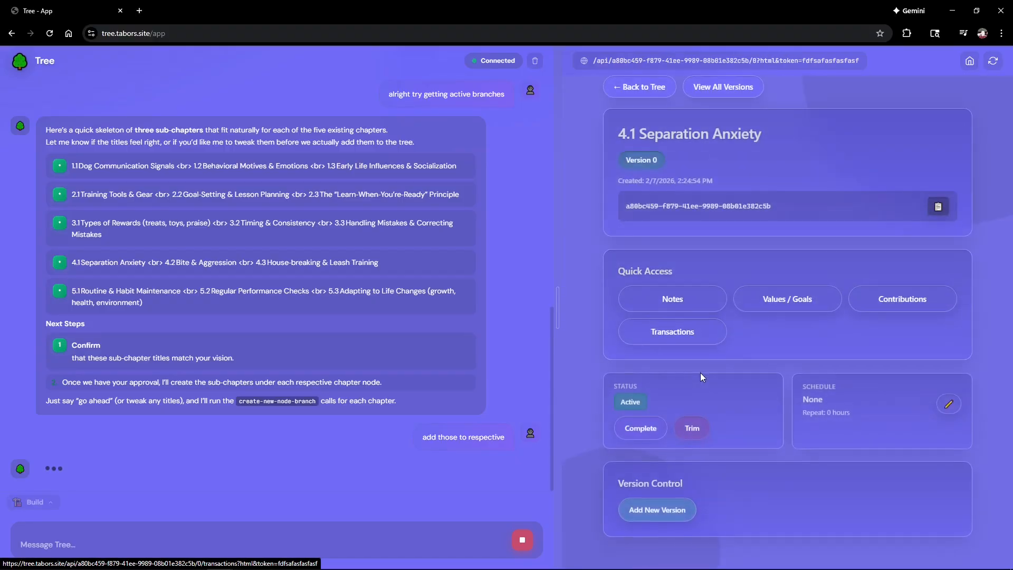
{"action": "left_click", "coordinate": [694, 310]}
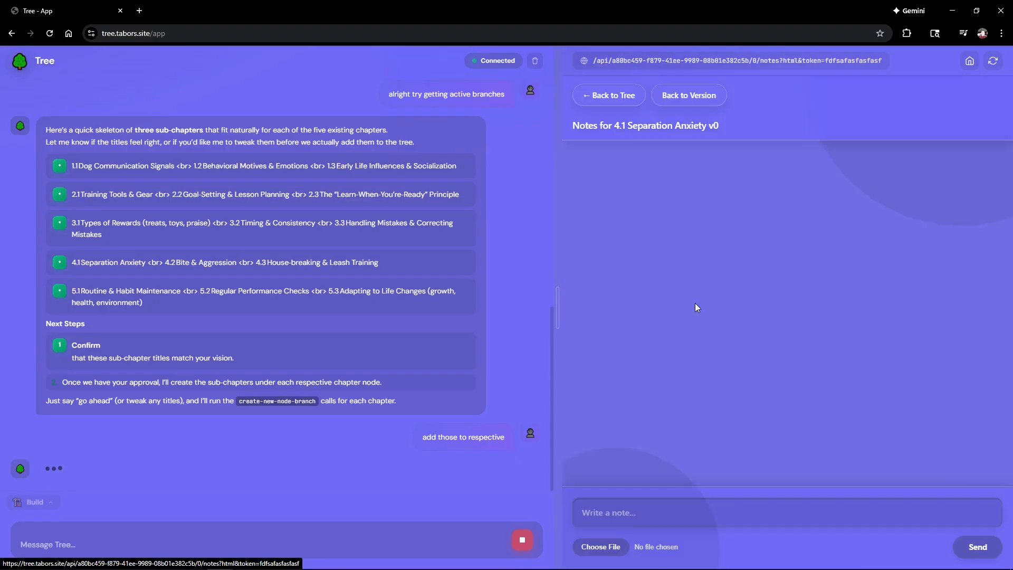
{"action": "left_click", "coordinate": [625, 108]}
{"action": "left_click", "coordinate": [686, 184]}
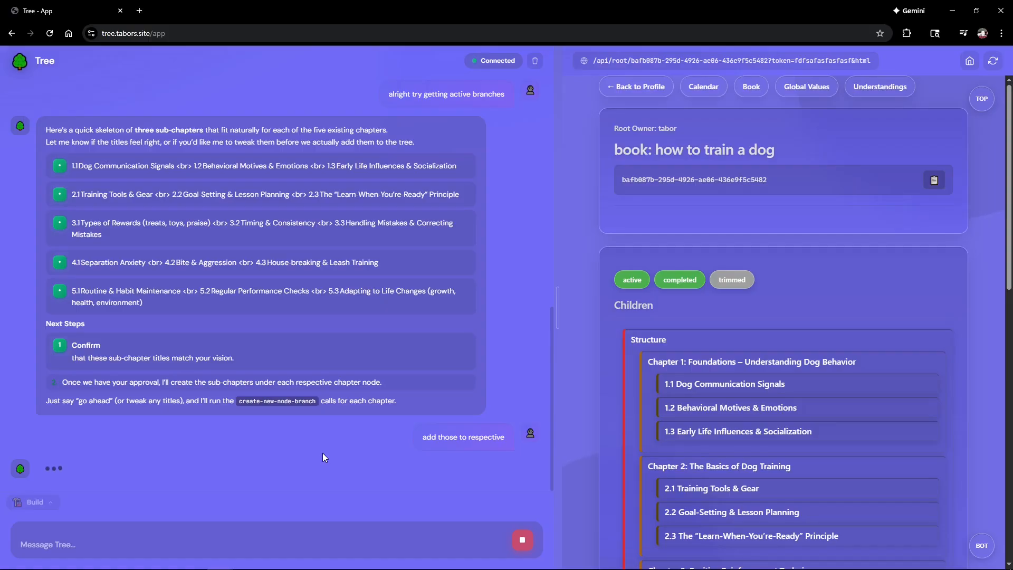
Step: Scroll the book panel to check all fifteen sub-chapters under Chapters 1–5, ending at 5.3
{"action": "scroll", "coordinate": [818, 384], "scroll_direction": "down", "scroll_amount": 9}
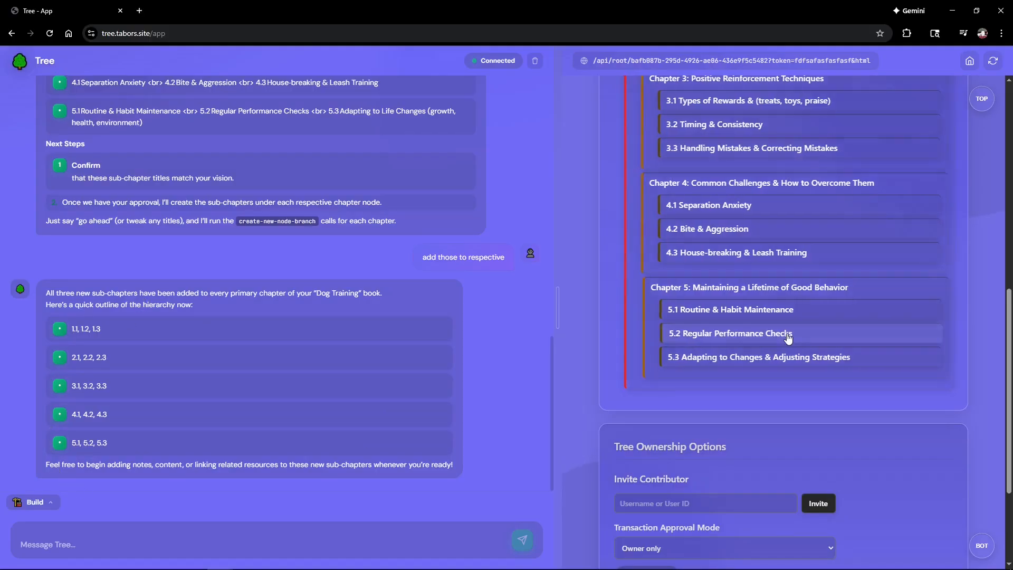
{"action": "scroll", "coordinate": [787, 334], "scroll_direction": "up", "scroll_amount": 9}
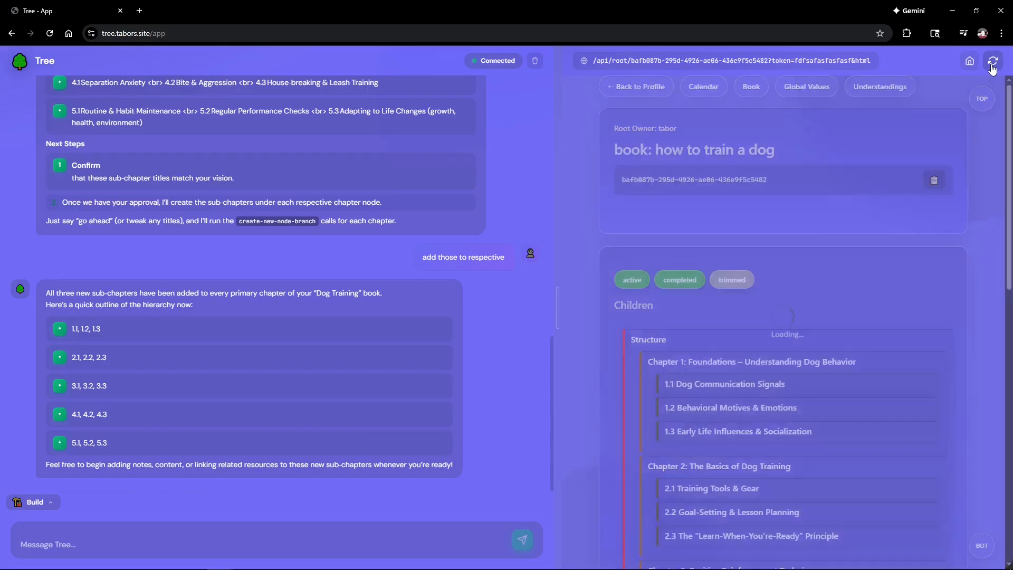
{"action": "scroll", "coordinate": [804, 327], "scroll_direction": "down", "scroll_amount": 6}
{"action": "scroll", "coordinate": [803, 331], "scroll_direction": "down", "scroll_amount": 6}
{"action": "scroll", "coordinate": [803, 331], "scroll_direction": "up", "scroll_amount": 7}
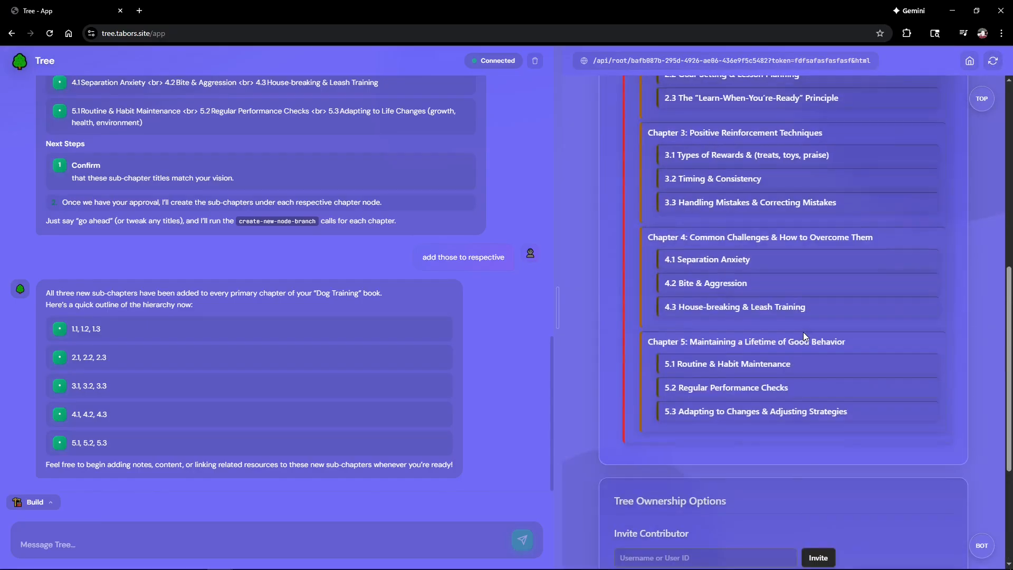
{"action": "scroll", "coordinate": [774, 315], "scroll_direction": "up", "scroll_amount": 4}
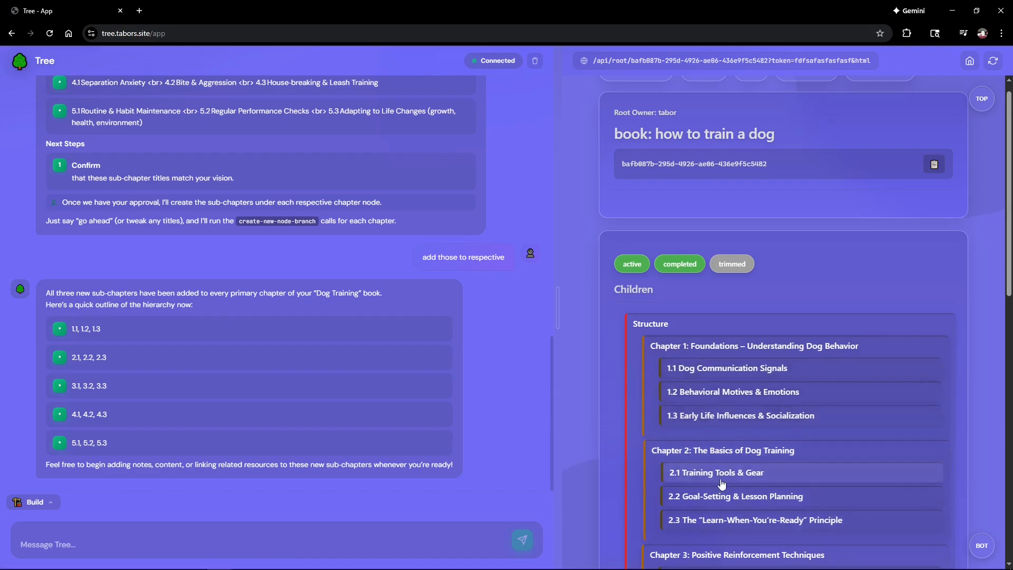
{"action": "scroll", "coordinate": [714, 502], "scroll_direction": "down", "scroll_amount": 4}
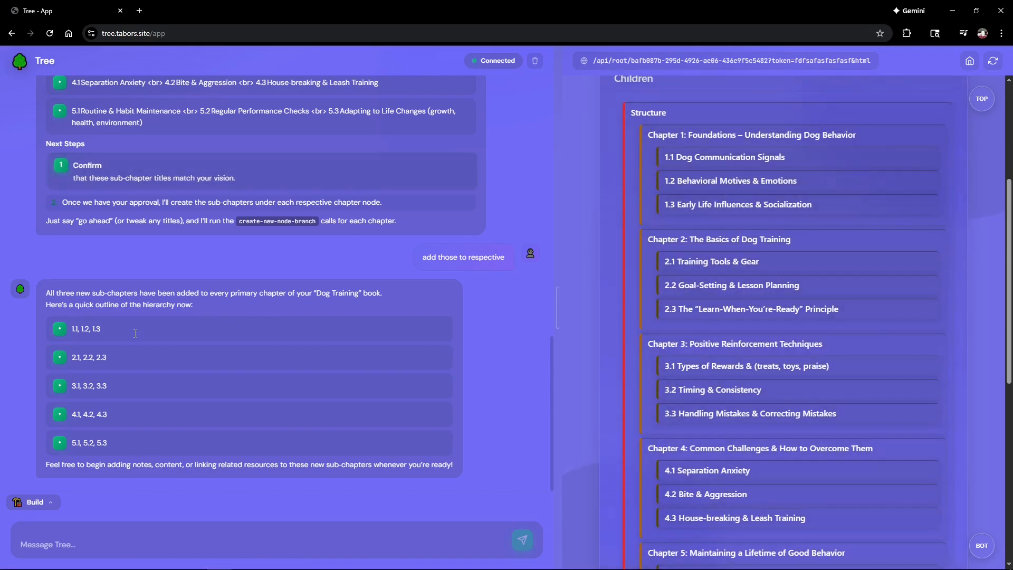
Step: Switch the assistant to Be mode and clear the chat back to the welcome screen
{"action": "left_click", "coordinate": [45, 505]}
{"action": "left_click", "coordinate": [42, 457]}
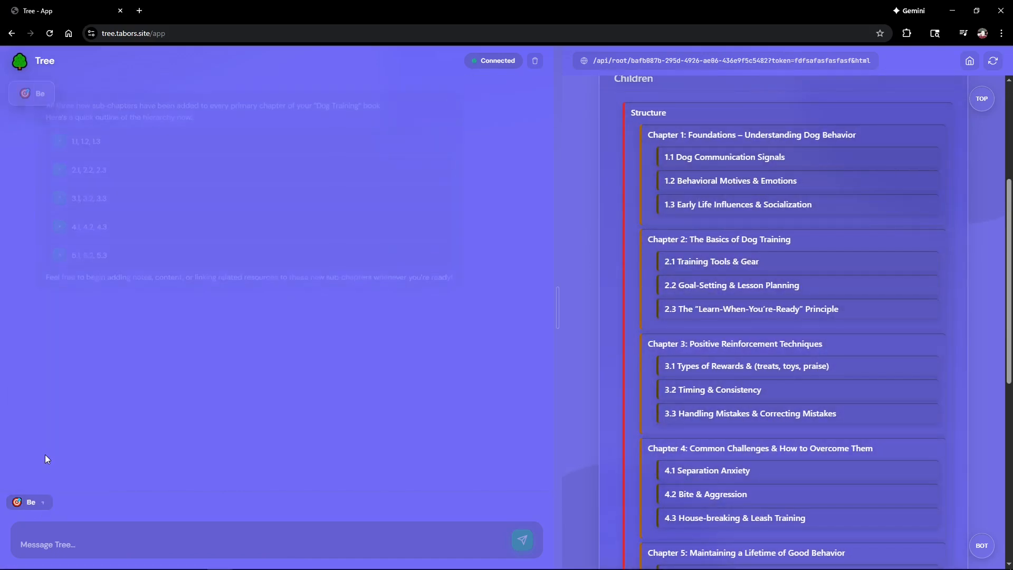
{"action": "left_click", "coordinate": [536, 62]}
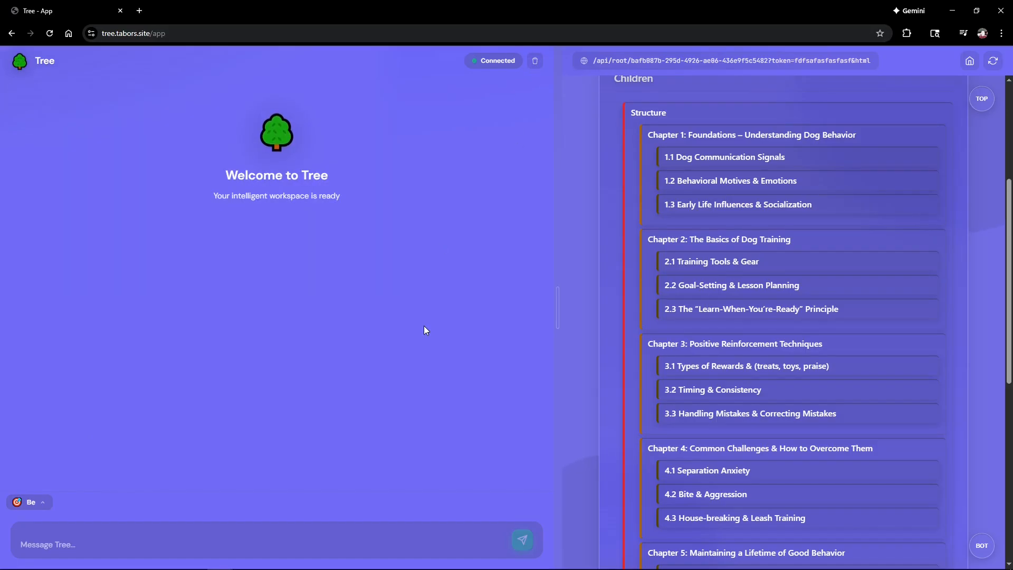
{"action": "scroll", "coordinate": [730, 188], "scroll_direction": "up", "scroll_amount": 1}
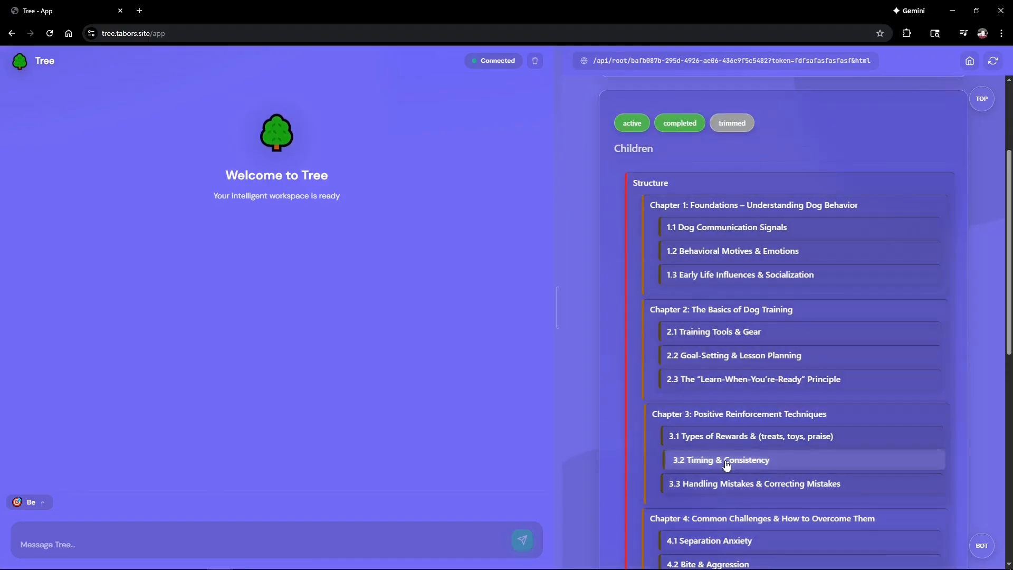
{"action": "scroll", "coordinate": [680, 491], "scroll_direction": "down", "scroll_amount": 1}
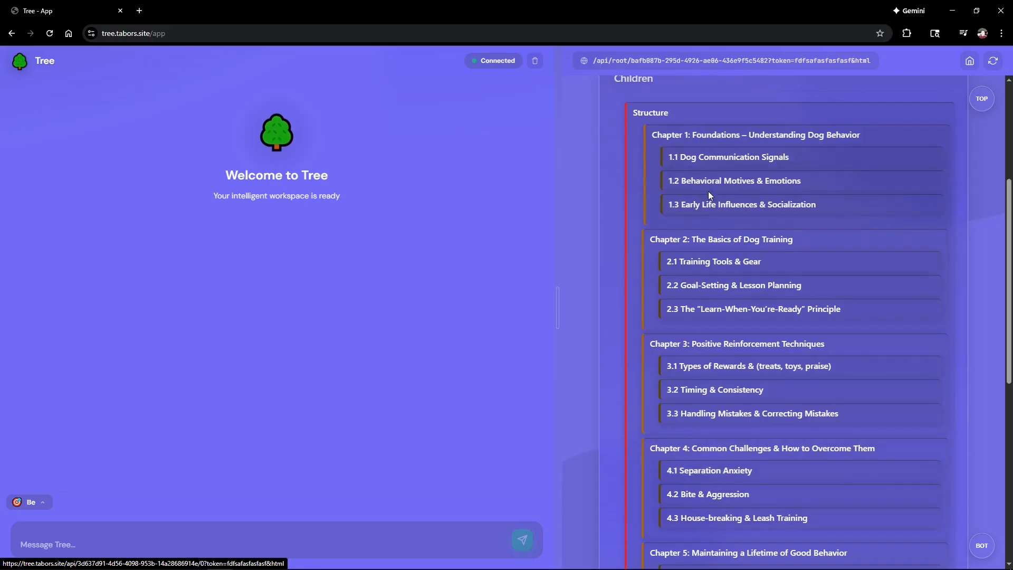
{"action": "left_click", "coordinate": [51, 540]}
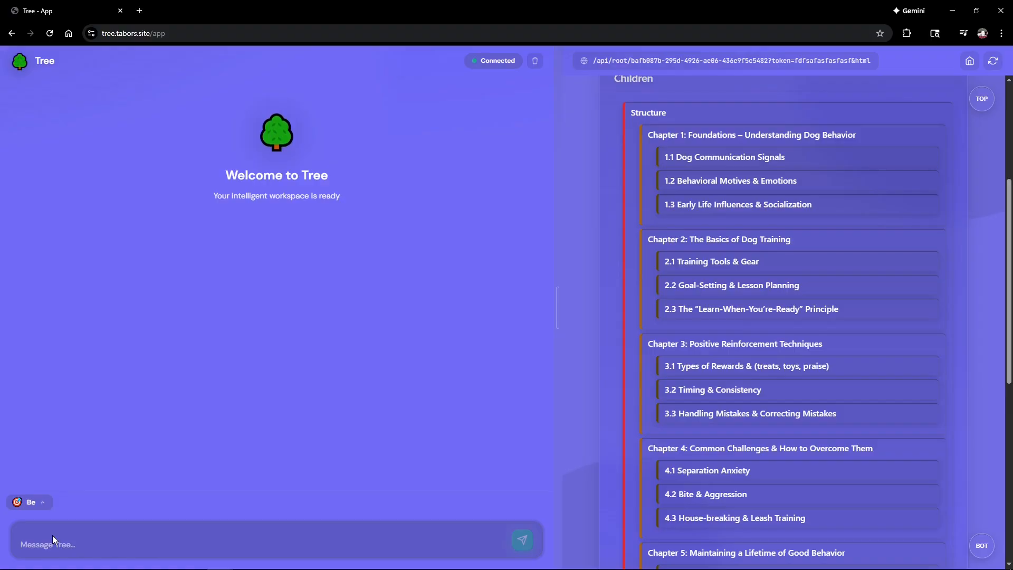
Step: Tell the assistant to add detail notes in each leaf, starting with chapter 1
{"action": "type", "text": "lets"}
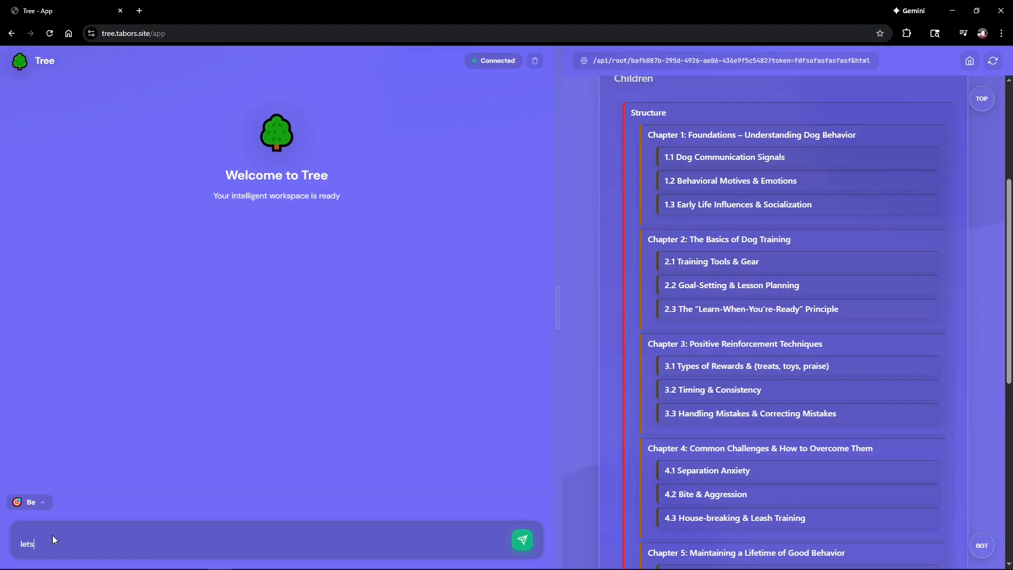
{"action": "type", "text": " do this and in each leaf,"}
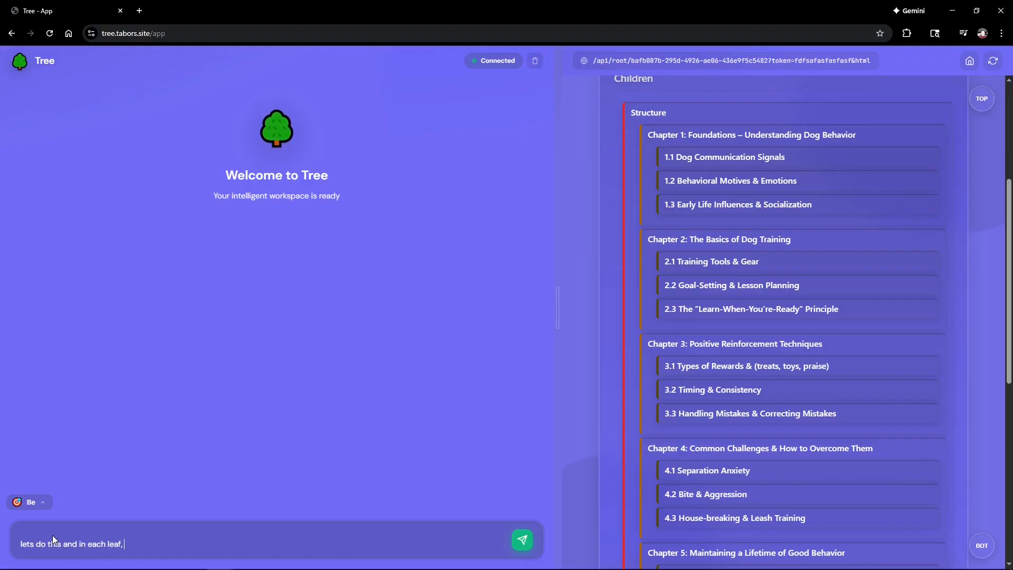
{"action": "type", "text": " we will add note"}
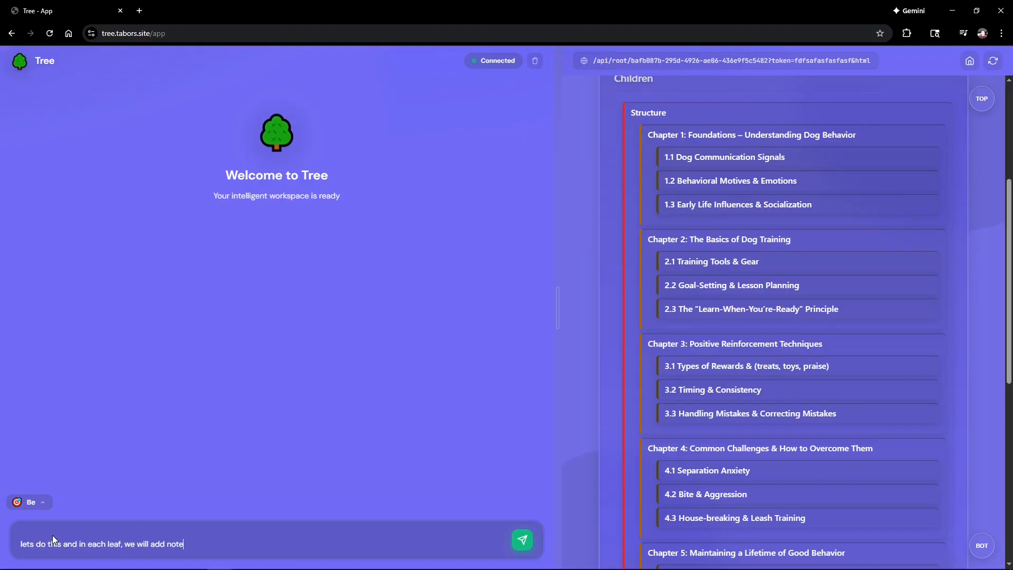
{"action": "type", "text": "s to fill in details"}
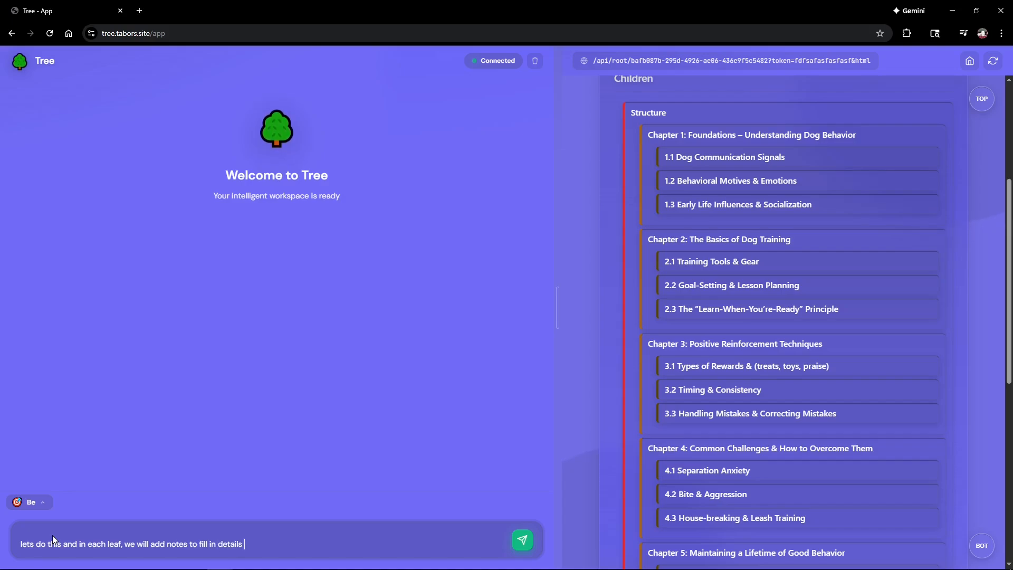
{"action": "type", "text": " to finish book"}
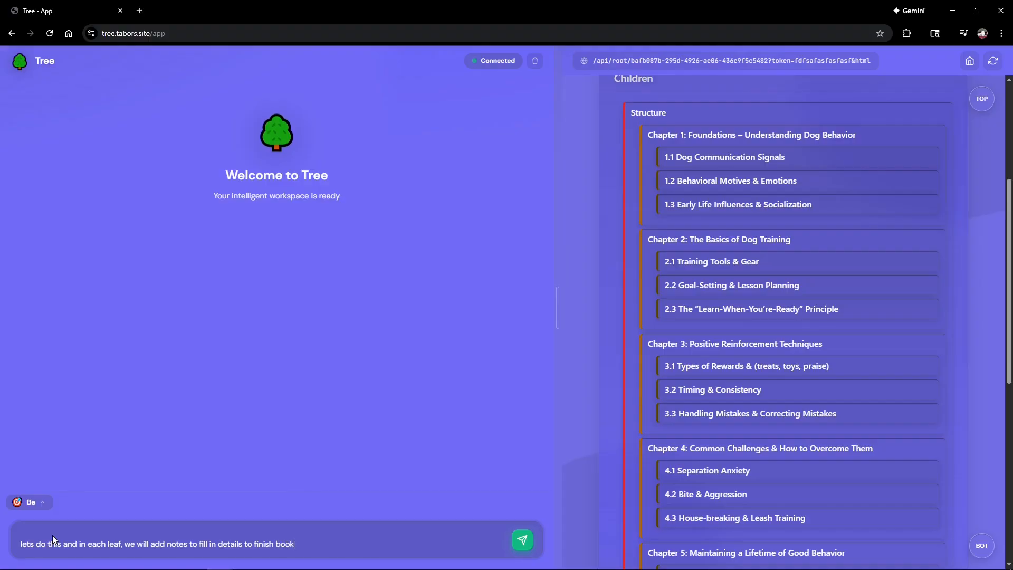
{"action": "key", "text": "Return"}
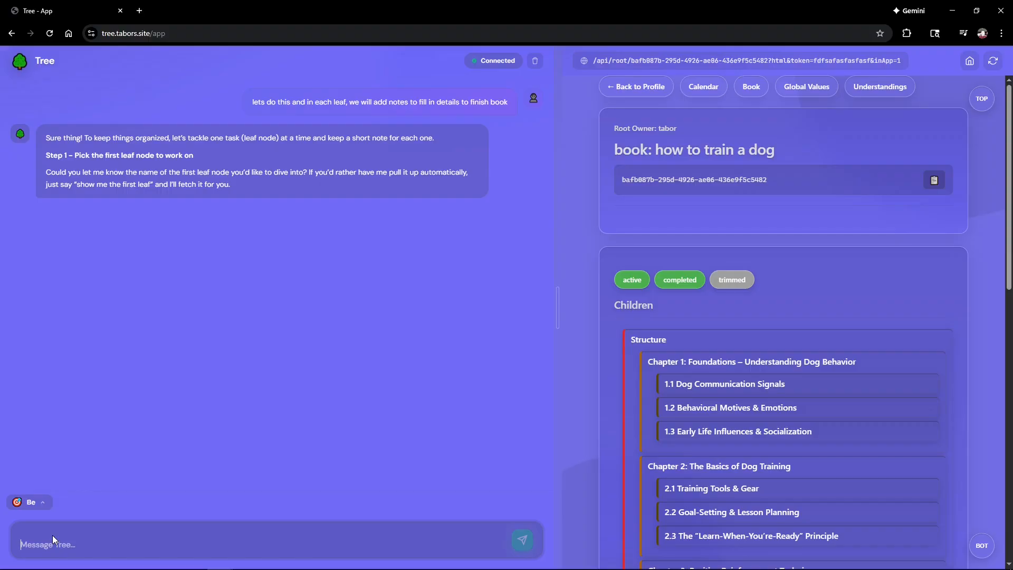
{"action": "type", "text": "lets start with chapter 1"}
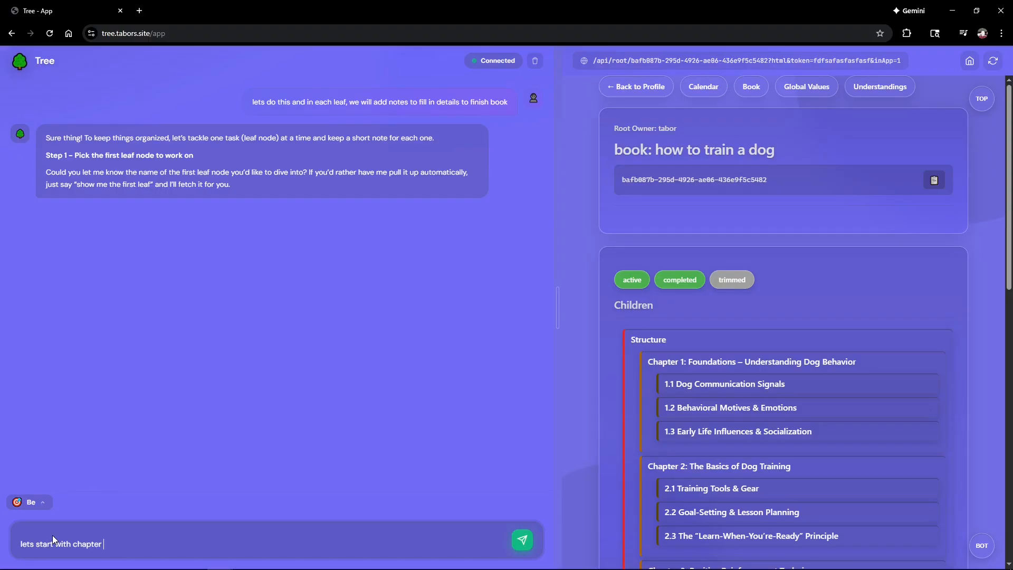
{"action": "key", "text": "Return"}
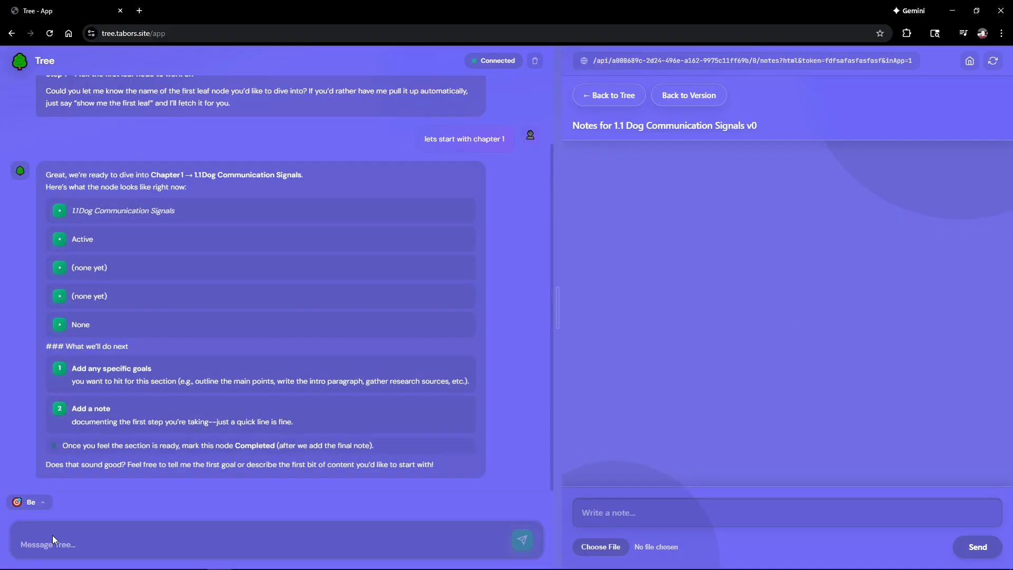
Step: Ask the assistant to write the full details for 1.1 Dog Communication Signals itself
{"action": "type", "text": "i dont kn"}
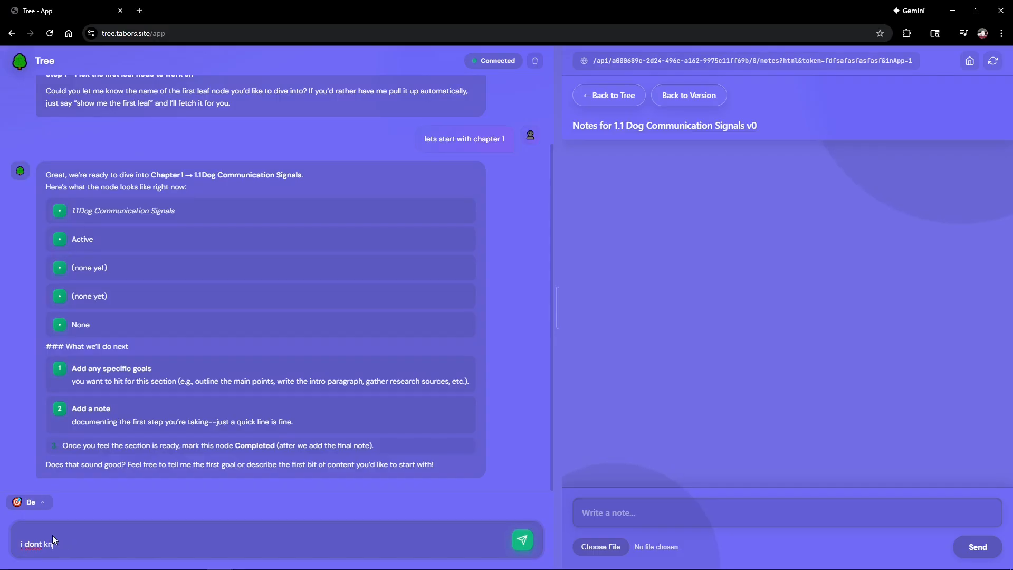
{"action": "type", "text": "ow crap abotu dogs. so ill let you f"}
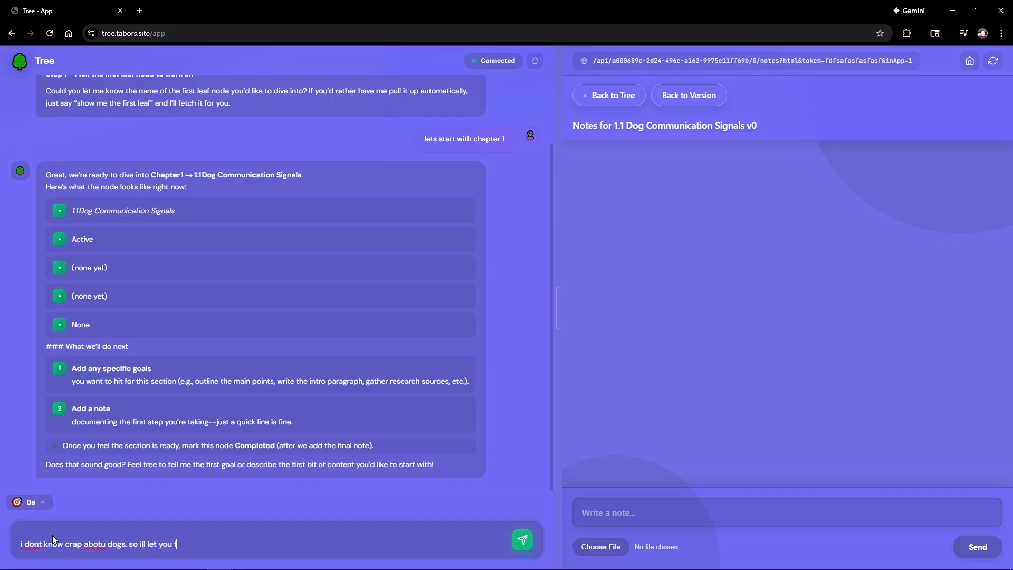
{"action": "type", "text": "ill in the details here. make it"}
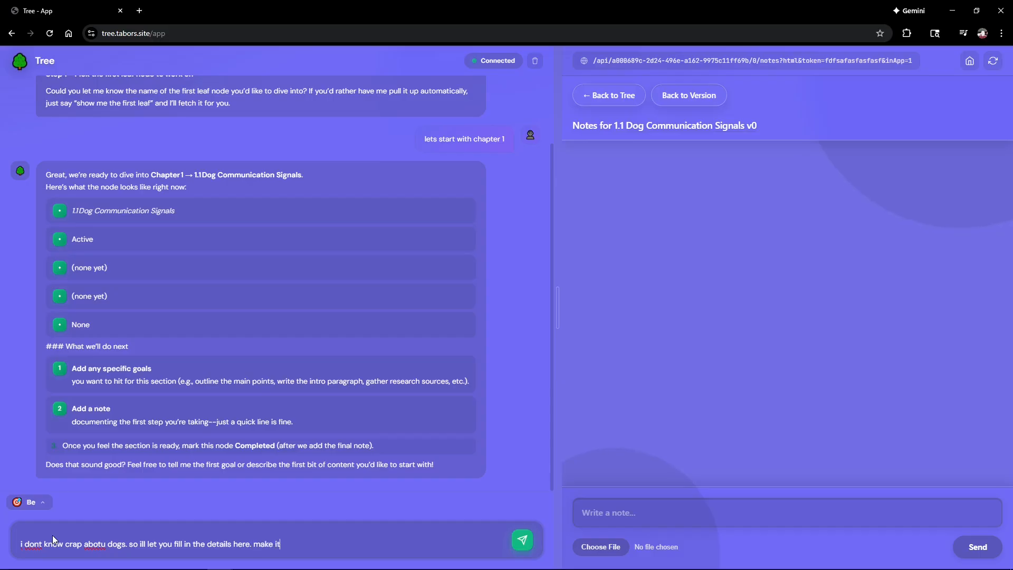
{"action": "type", "text": " good"}
{"action": "key", "text": "Return"}
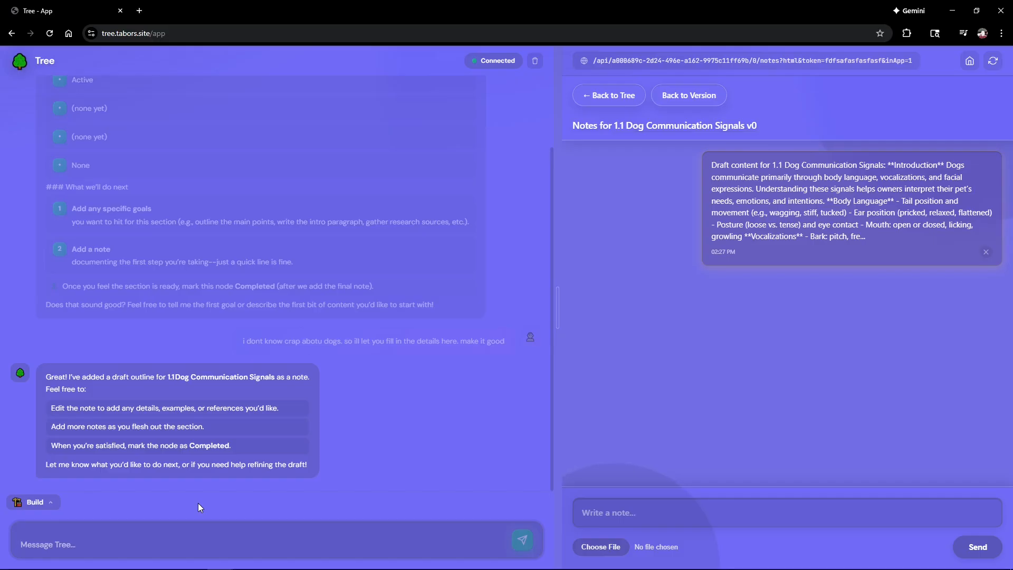
Step: Reply 'ok great. next' and read the reply that adds a Draft Outline node under 1.1
{"action": "type", "text": "ok g"}
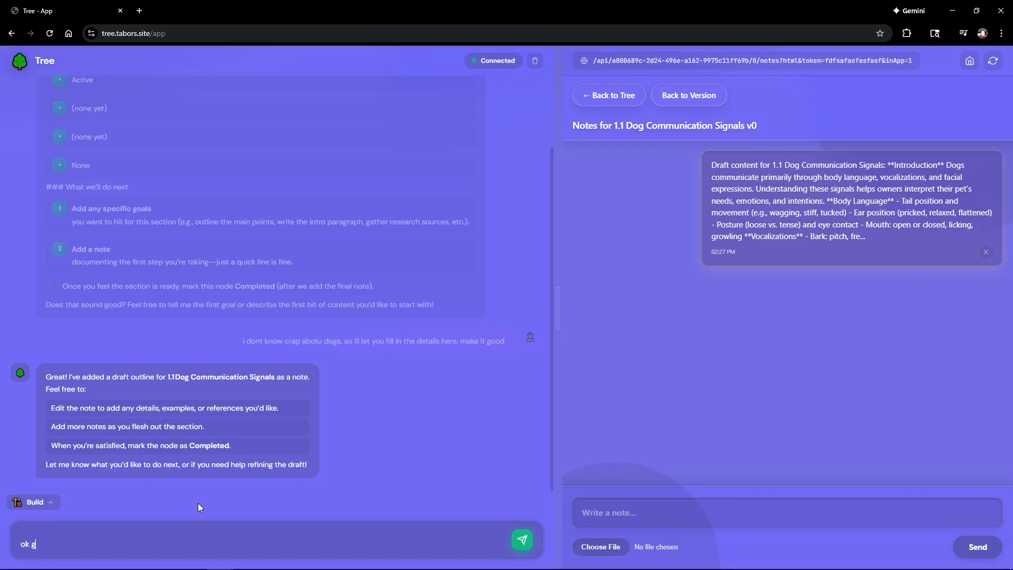
{"action": "type", "text": "reat. next"}
{"action": "key", "text": "Return"}
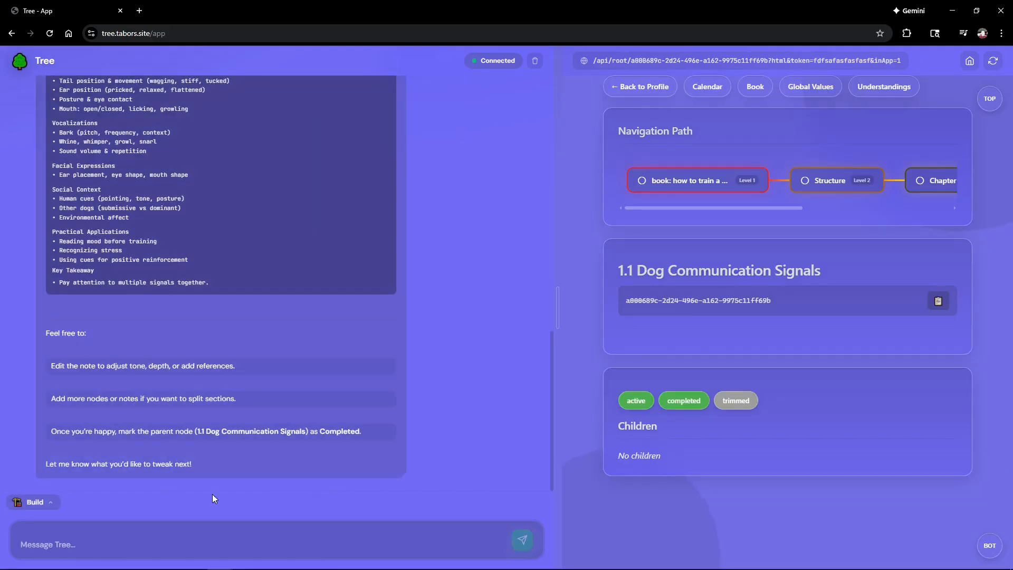
{"action": "scroll", "coordinate": [202, 355], "scroll_direction": "up", "scroll_amount": 4}
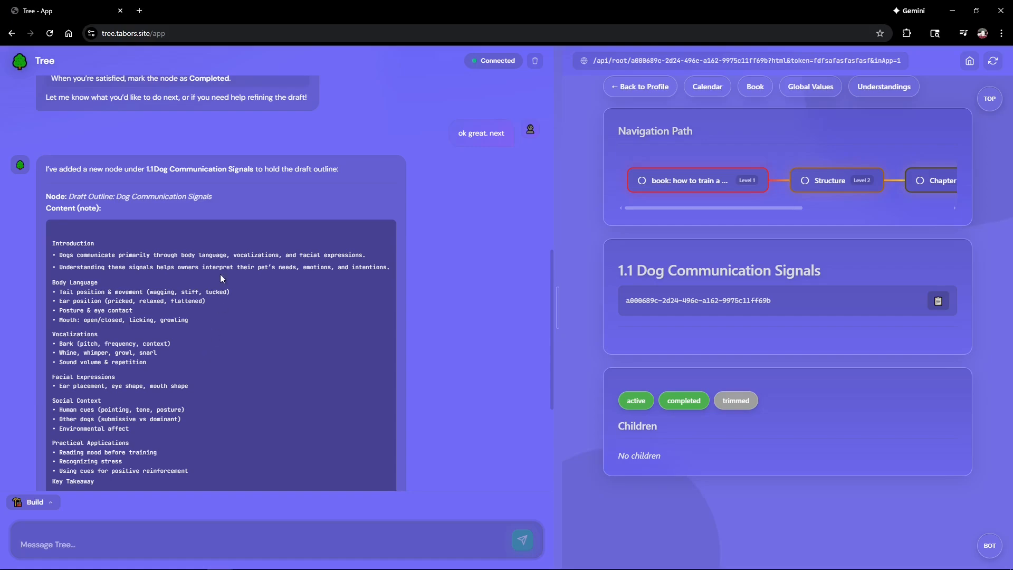
{"action": "scroll", "coordinate": [83, 275], "scroll_direction": "down", "scroll_amount": 1}
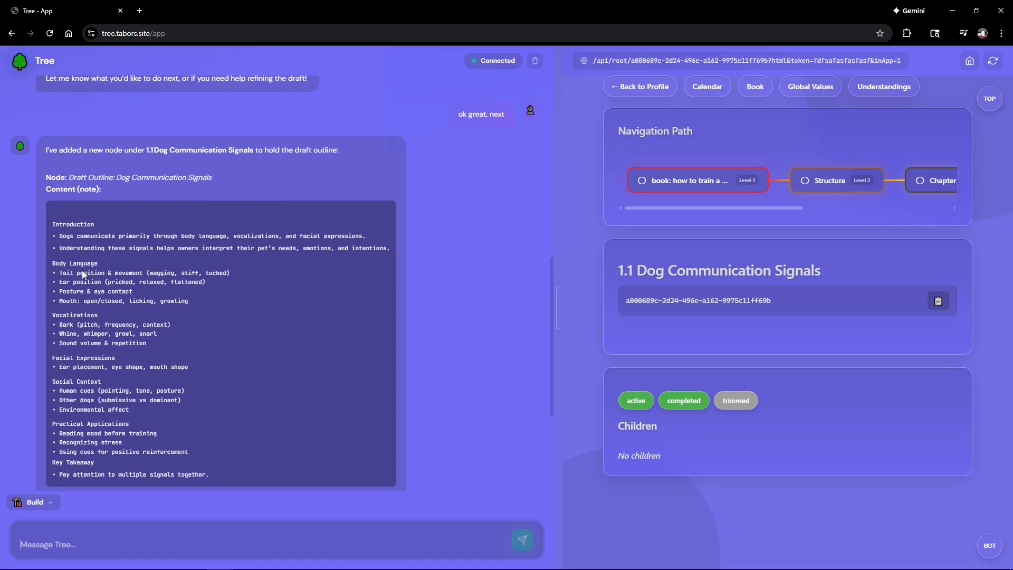
{"action": "scroll", "coordinate": [83, 274], "scroll_direction": "down", "scroll_amount": 4}
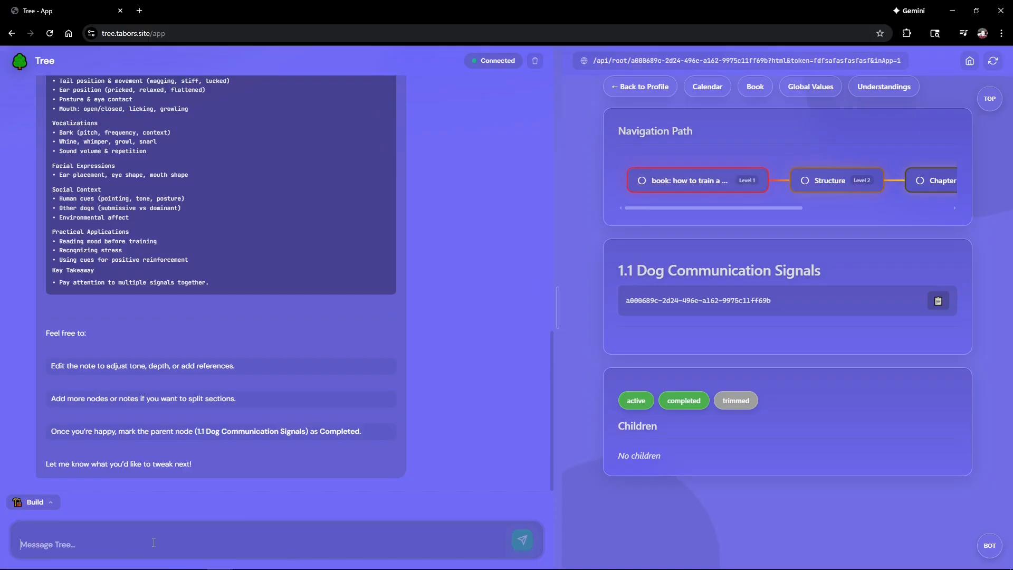
{"action": "scroll", "coordinate": [173, 485], "scroll_direction": "up", "scroll_amount": 3}
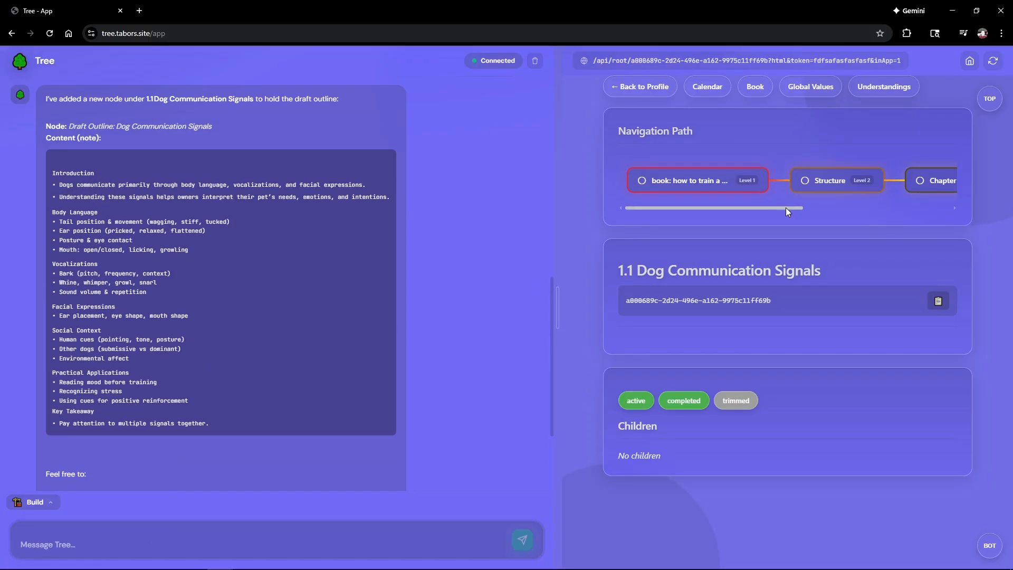
{"action": "left_click_drag", "start_coordinate": [786, 208], "coordinate": [888, 204]}
Step: Read the draft content note in Version 0 notes of the 1.1 Dog Communication Signals node
{"action": "left_click", "coordinate": [868, 180]}
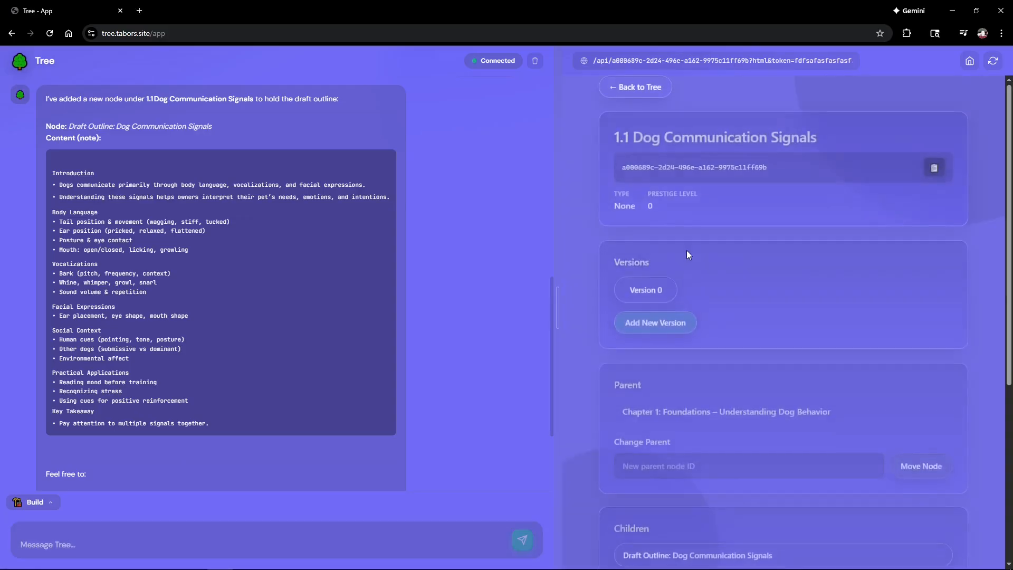
{"action": "left_click", "coordinate": [641, 297]}
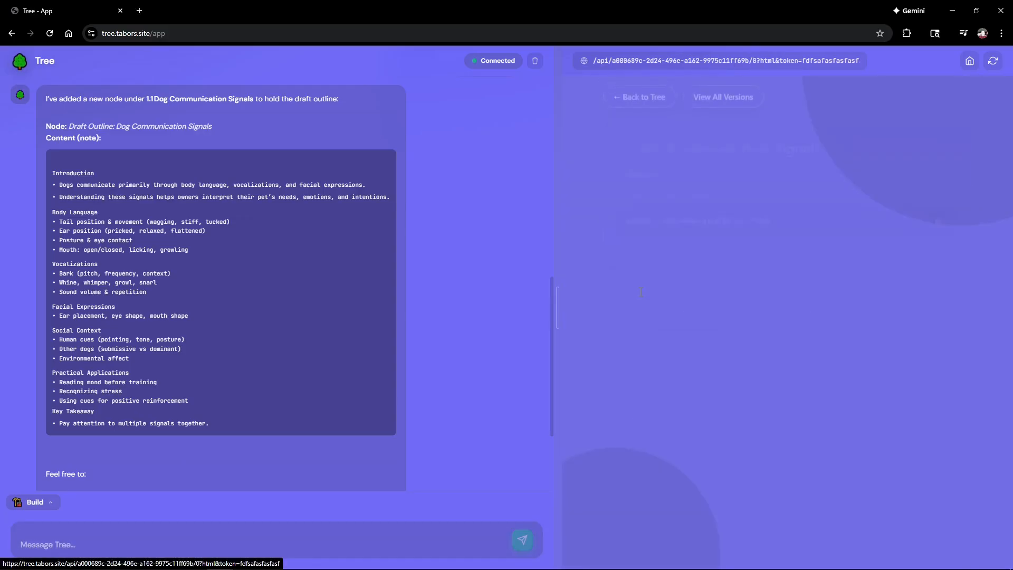
{"action": "left_click", "coordinate": [660, 298]}
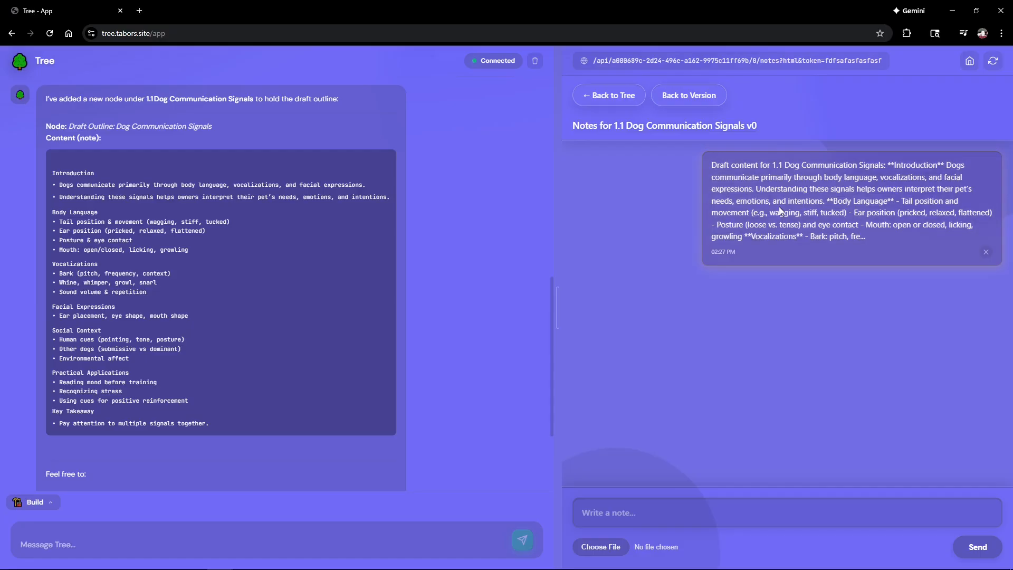
{"action": "left_click", "coordinate": [773, 238]}
{"action": "scroll", "coordinate": [734, 320], "scroll_direction": "down", "scroll_amount": 4}
{"action": "scroll", "coordinate": [734, 319], "scroll_direction": "down", "scroll_amount": 2}
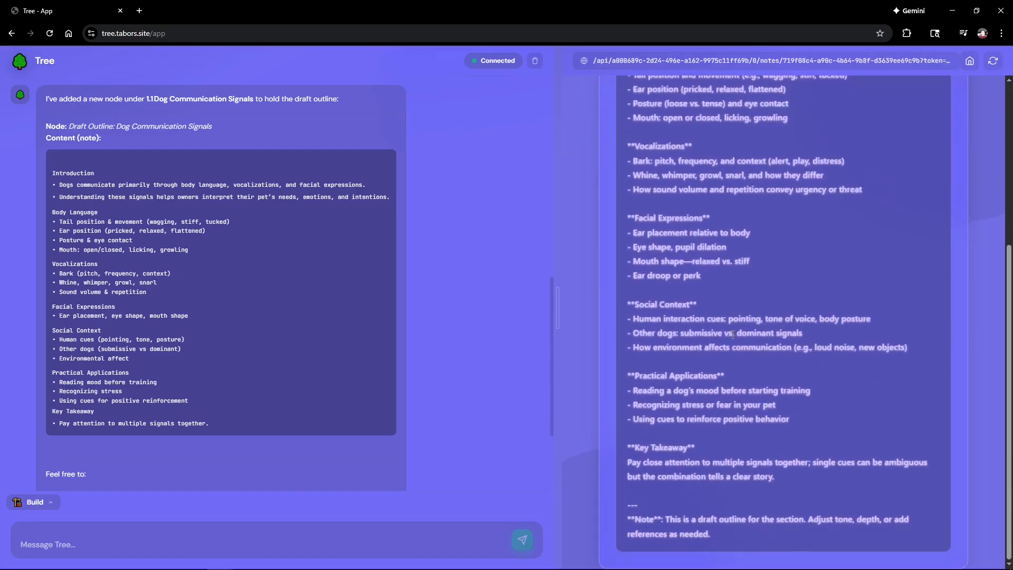
{"action": "scroll", "coordinate": [734, 319], "scroll_direction": "up", "scroll_amount": 6}
{"action": "left_click", "coordinate": [643, 87]}
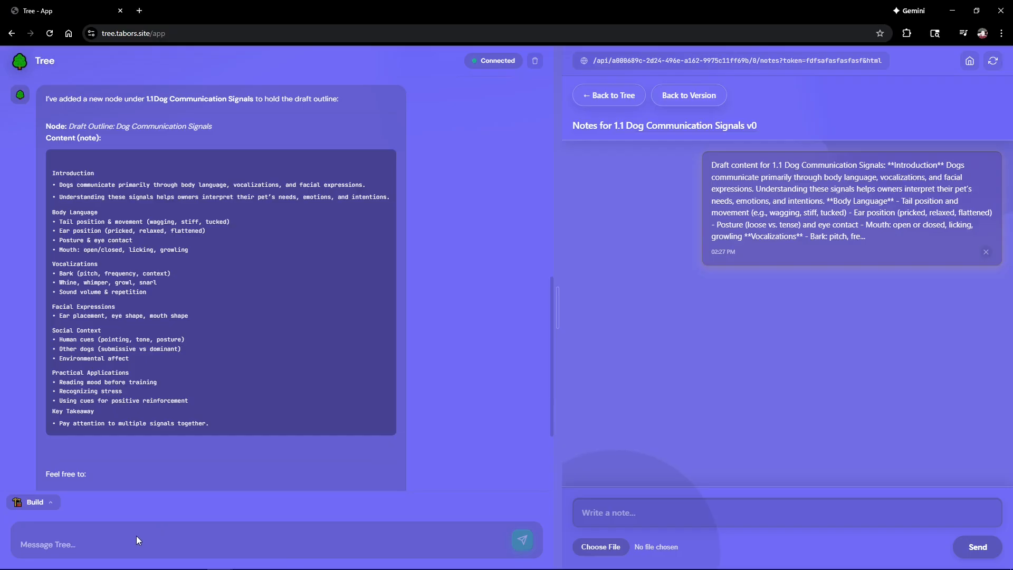
Step: Send 'great work. lets do next leaf' to move on to the next leaf
{"action": "left_click", "coordinate": [103, 534]}
{"action": "type", "text": "great work"}
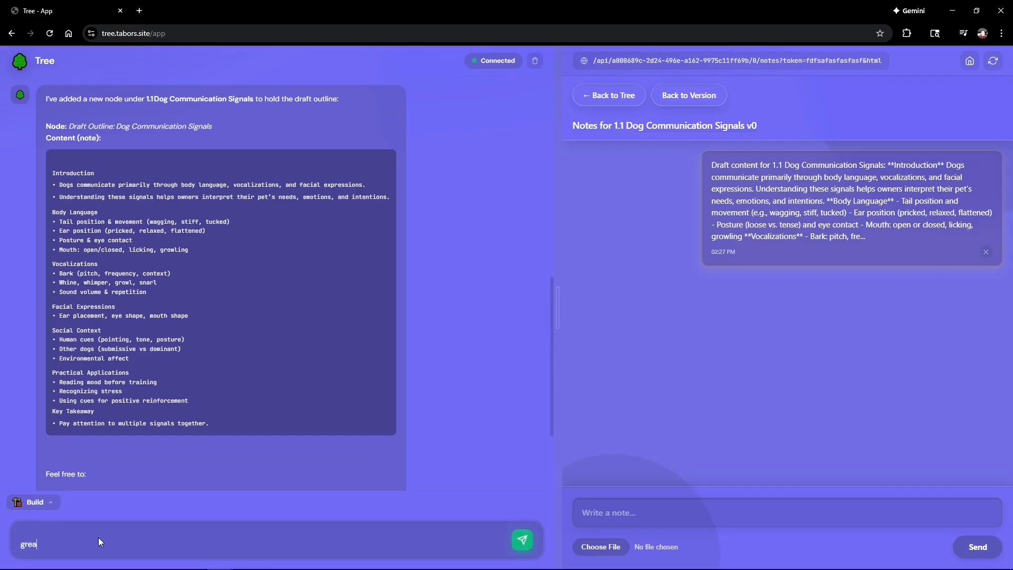
{"action": "type", "text": ". lets do next leaf"}
{"action": "key", "text": "Return"}
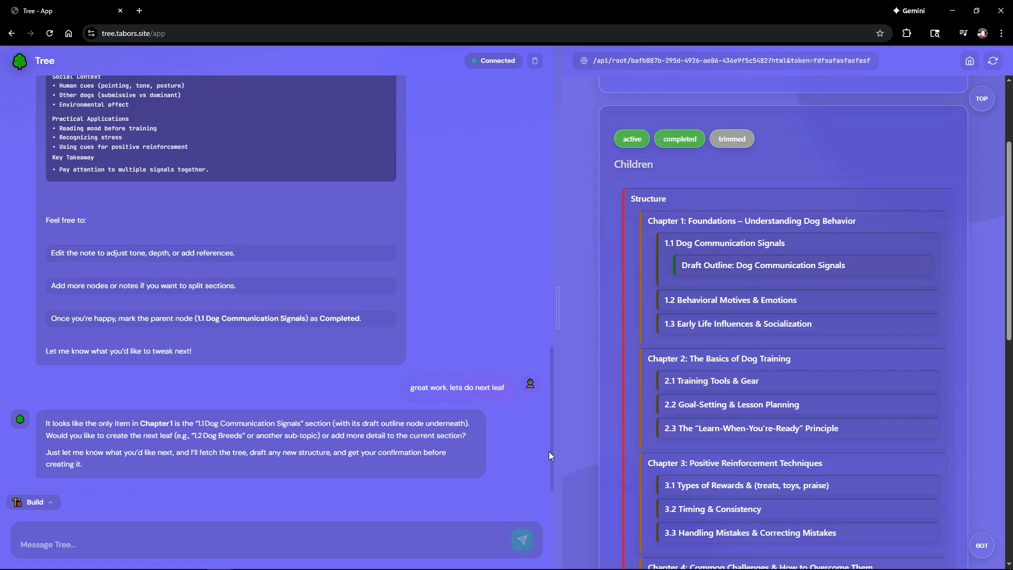
{"action": "scroll", "coordinate": [722, 309], "scroll_direction": "up", "scroll_amount": 3}
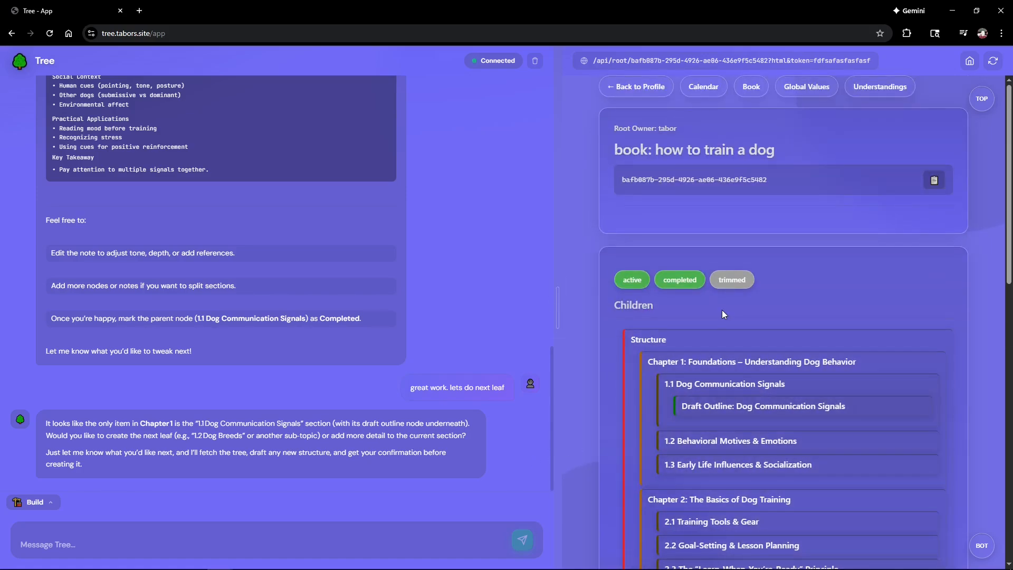
{"action": "scroll", "coordinate": [715, 316], "scroll_direction": "down", "scroll_amount": 4}
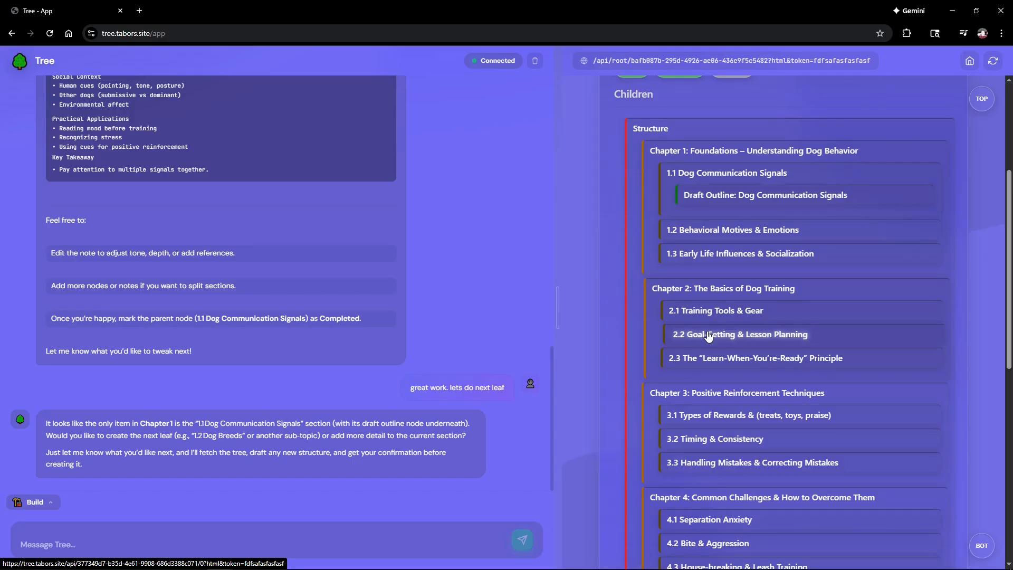
{"action": "scroll", "coordinate": [708, 337], "scroll_direction": "up", "scroll_amount": 3}
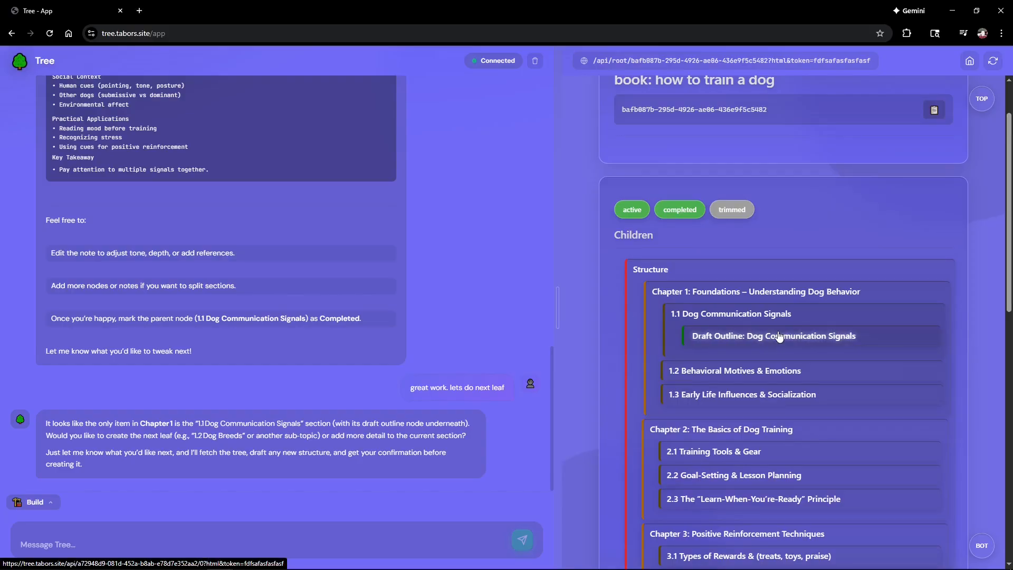
{"action": "scroll", "coordinate": [780, 335], "scroll_direction": "up", "scroll_amount": 1}
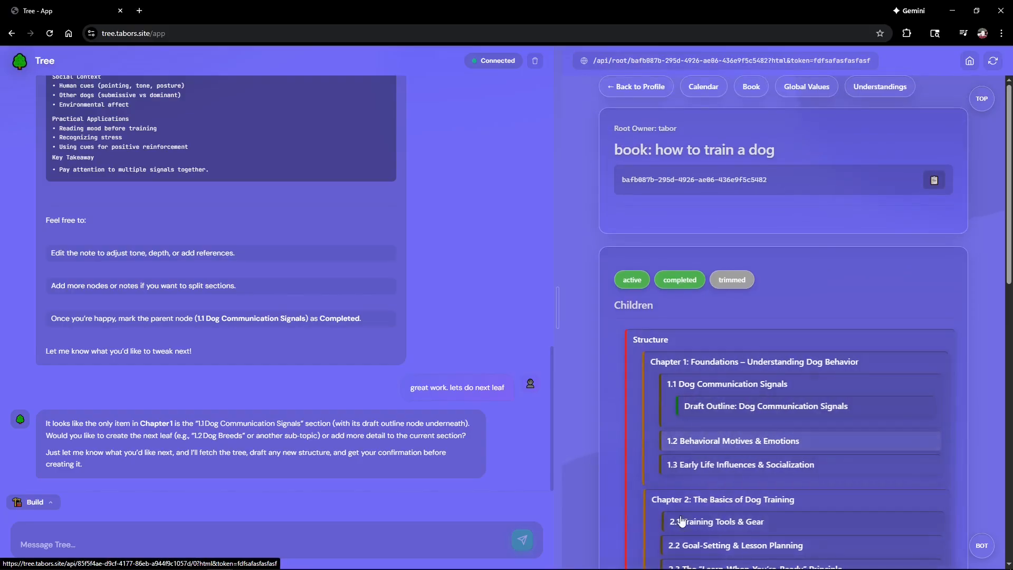
{"action": "scroll", "coordinate": [699, 494], "scroll_direction": "down", "scroll_amount": 4}
{"action": "scroll", "coordinate": [701, 490], "scroll_direction": "up", "scroll_amount": 4}
{"action": "scroll", "coordinate": [702, 475], "scroll_direction": "down", "scroll_amount": 3}
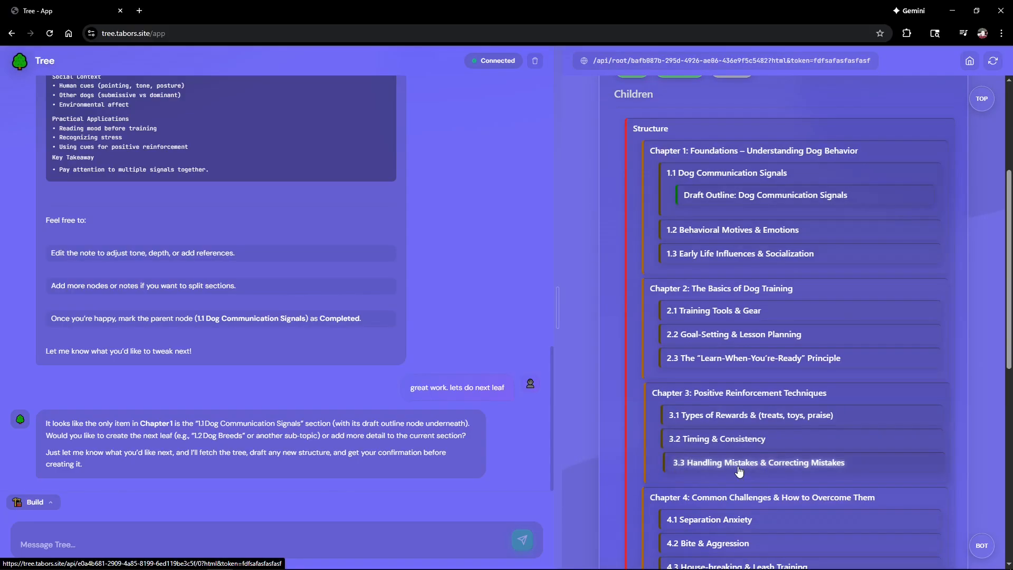
{"action": "scroll", "coordinate": [734, 218], "scroll_direction": "up", "scroll_amount": 2}
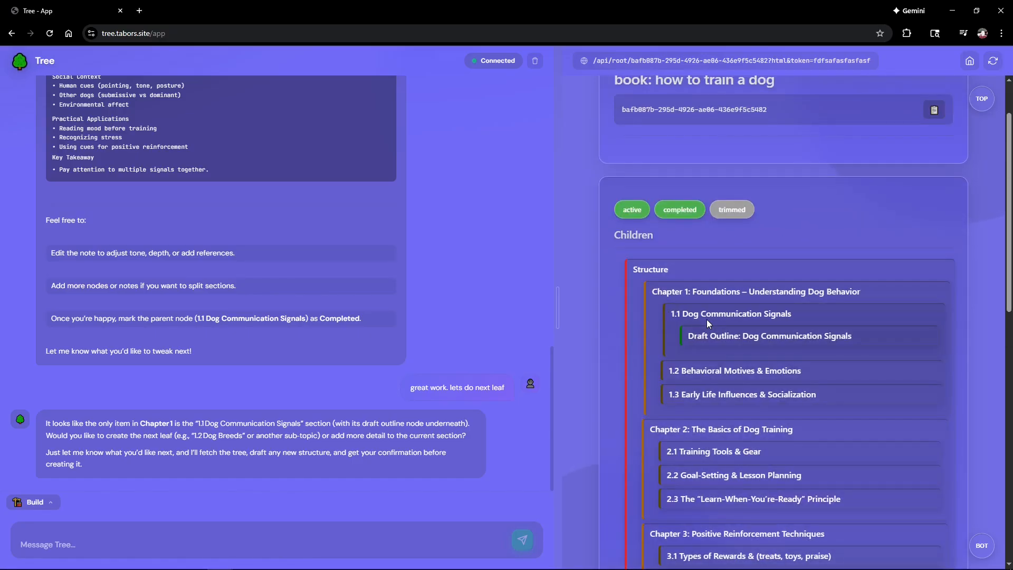
{"action": "scroll", "coordinate": [689, 251], "scroll_direction": "up", "scroll_amount": 2}
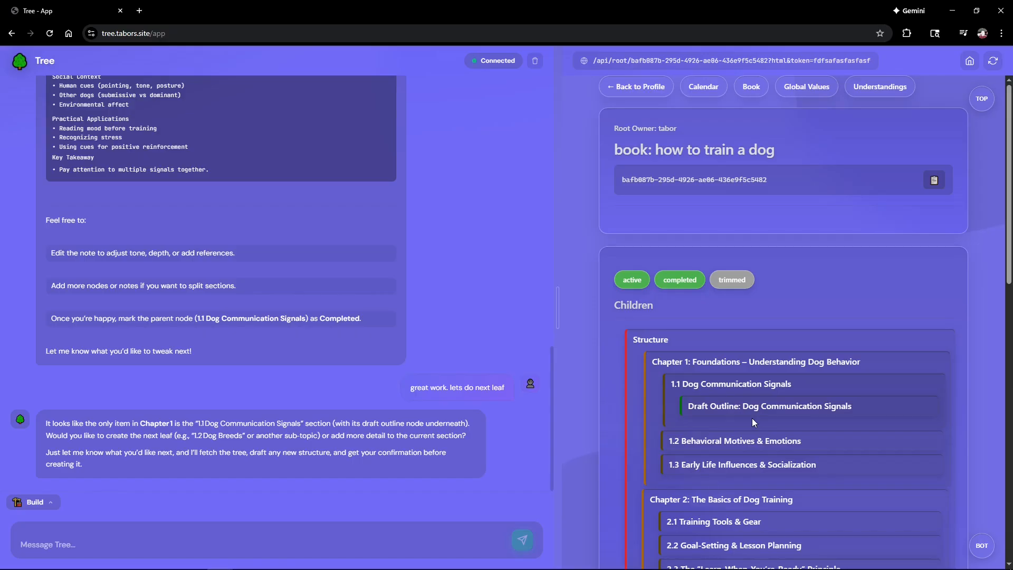
{"action": "scroll", "coordinate": [752, 418], "scroll_direction": "down", "scroll_amount": 2}
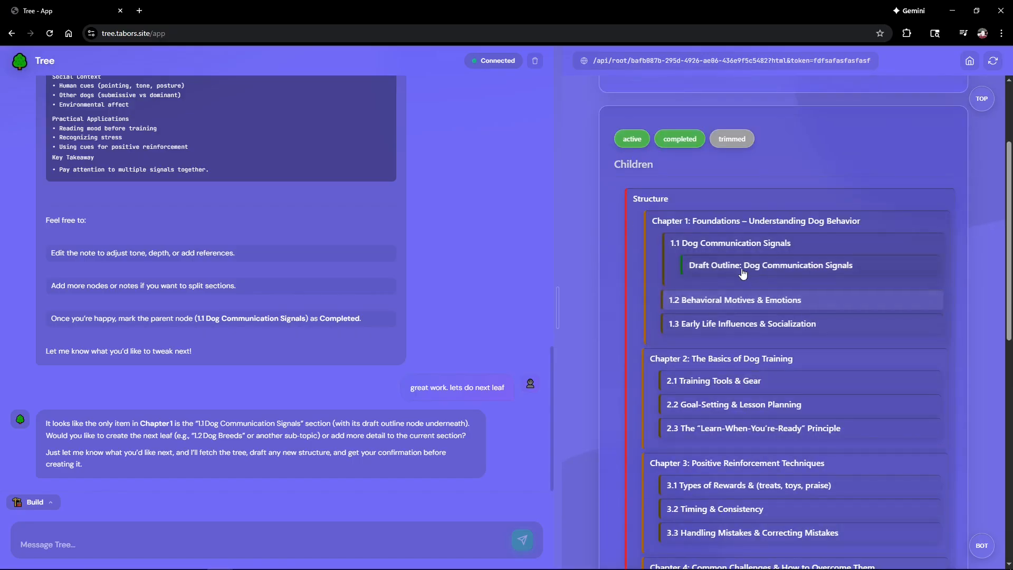
{"action": "scroll", "coordinate": [736, 312], "scroll_direction": "down", "scroll_amount": 2}
{"action": "scroll", "coordinate": [736, 313], "scroll_direction": "up", "scroll_amount": 5}
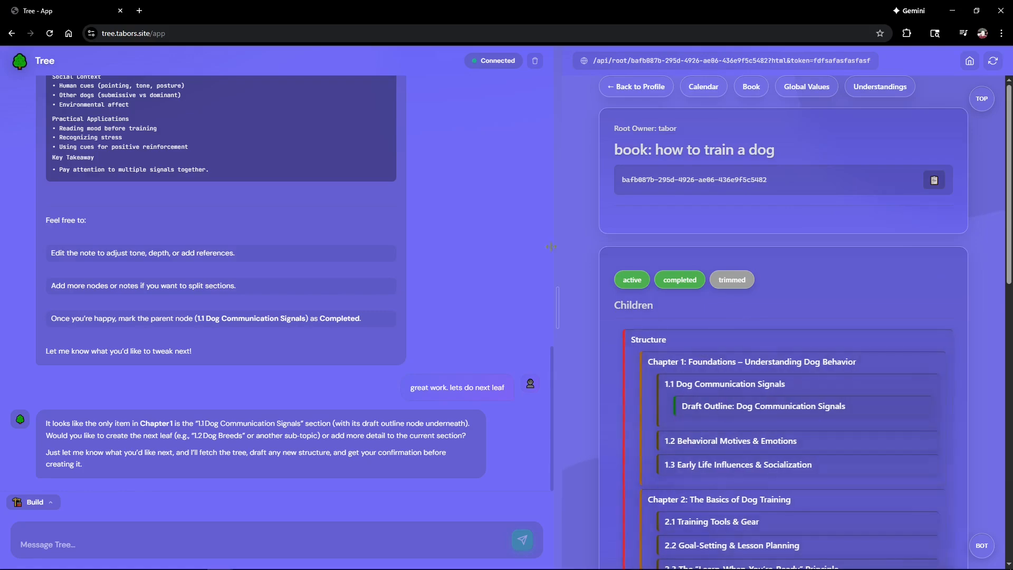
Step: Clear the chat history, leaving the assistant mode unchanged
{"action": "left_click", "coordinate": [532, 62]}
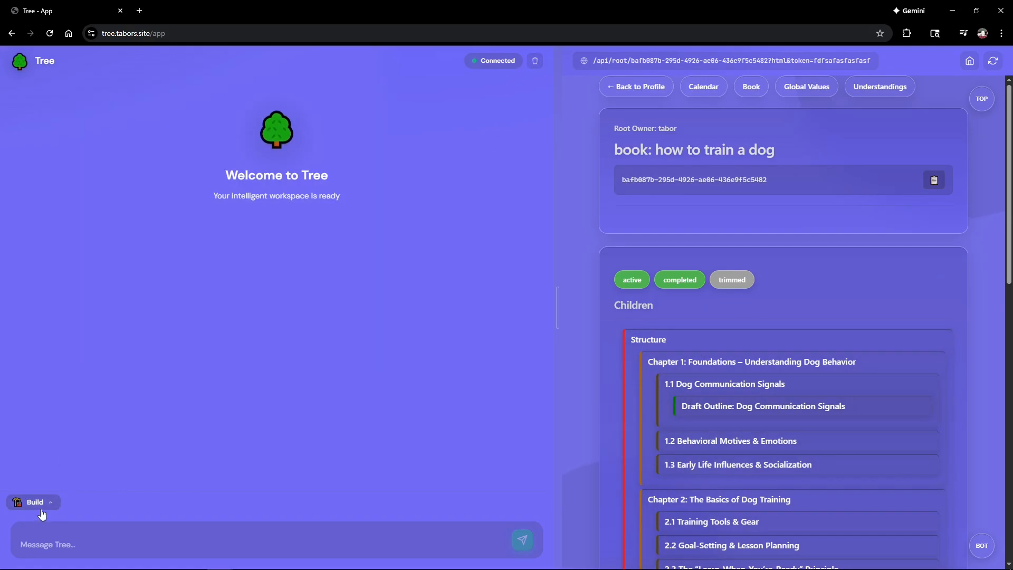
{"action": "left_click", "coordinate": [42, 511]}
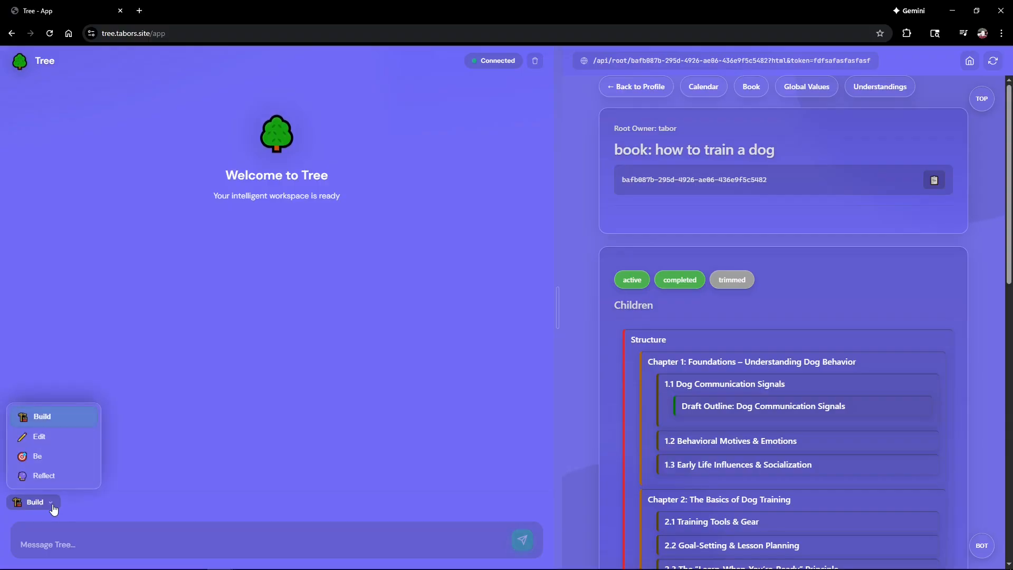
{"action": "left_click", "coordinate": [280, 437]}
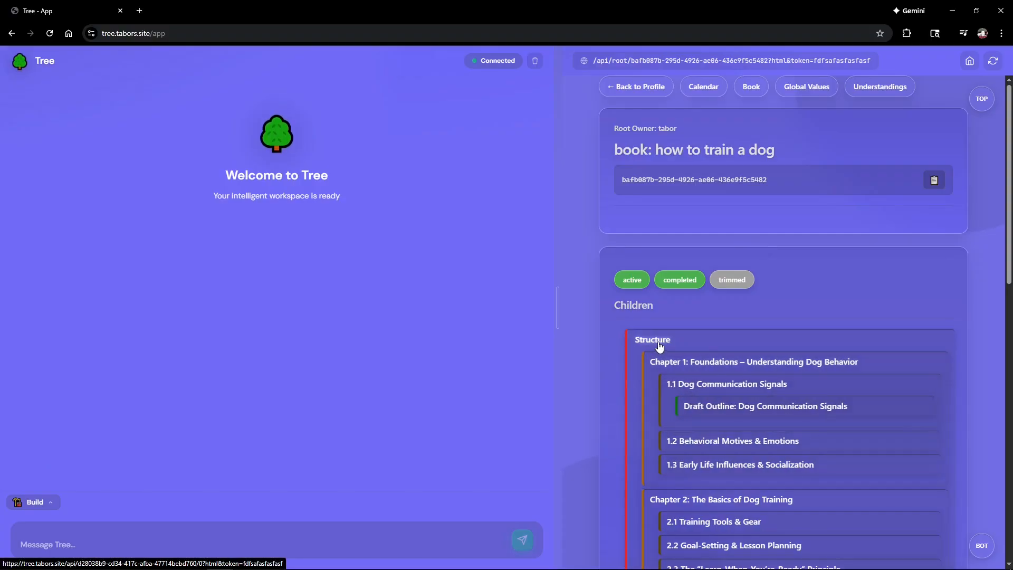
Step: Open the Structure node's full overview and review its parent, five chapter children and Scripts section
{"action": "left_click", "coordinate": [660, 347]}
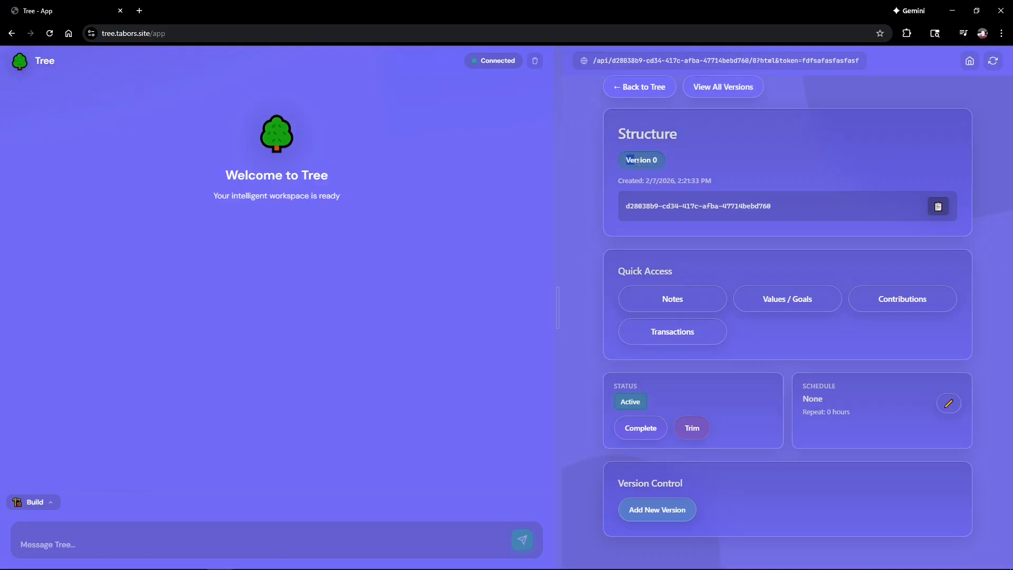
{"action": "left_click", "coordinate": [734, 88]}
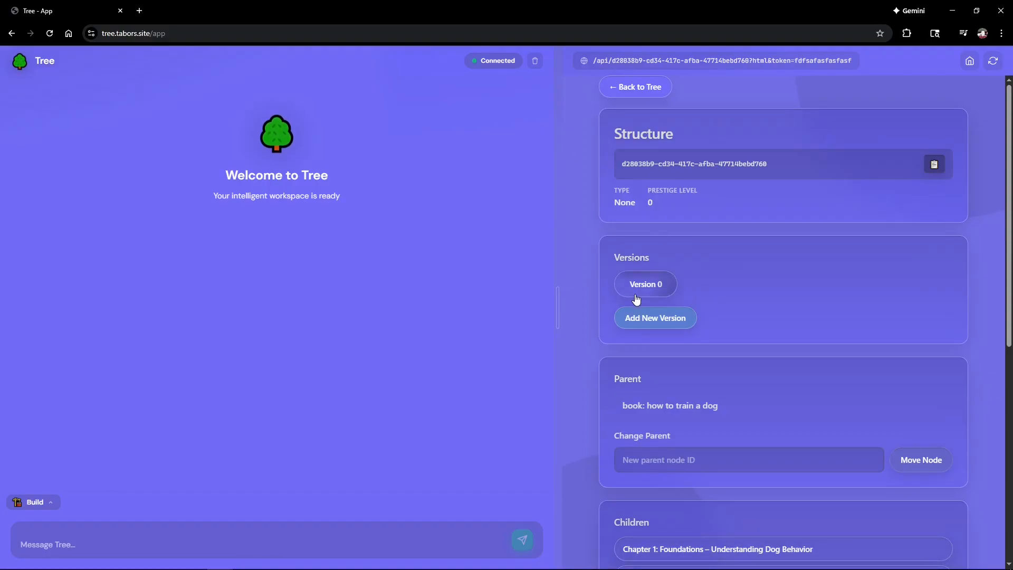
{"action": "scroll", "coordinate": [663, 335], "scroll_direction": "down", "scroll_amount": 1}
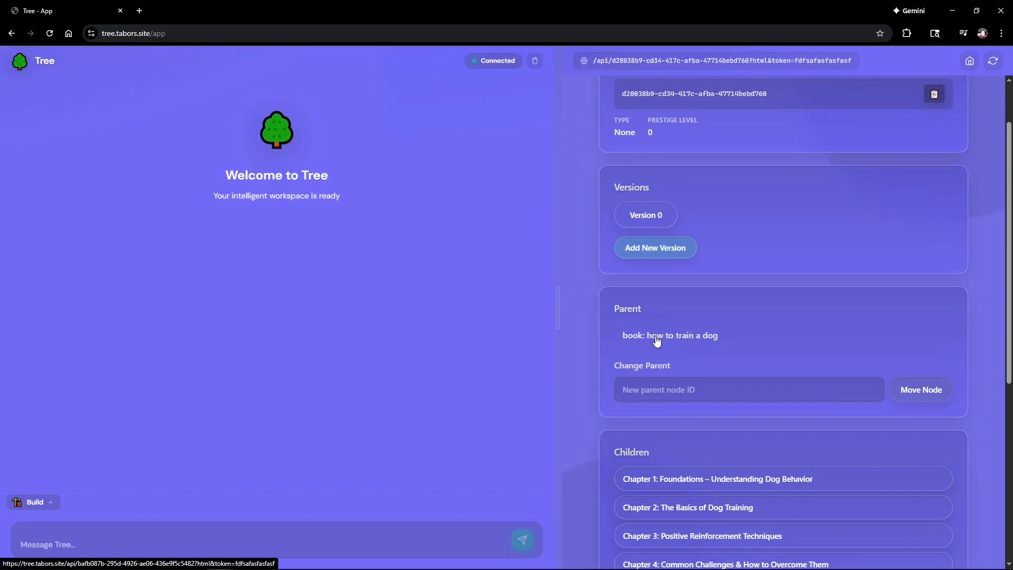
{"action": "scroll", "coordinate": [681, 348], "scroll_direction": "down", "scroll_amount": 3}
{"action": "scroll", "coordinate": [701, 402], "scroll_direction": "down", "scroll_amount": 2}
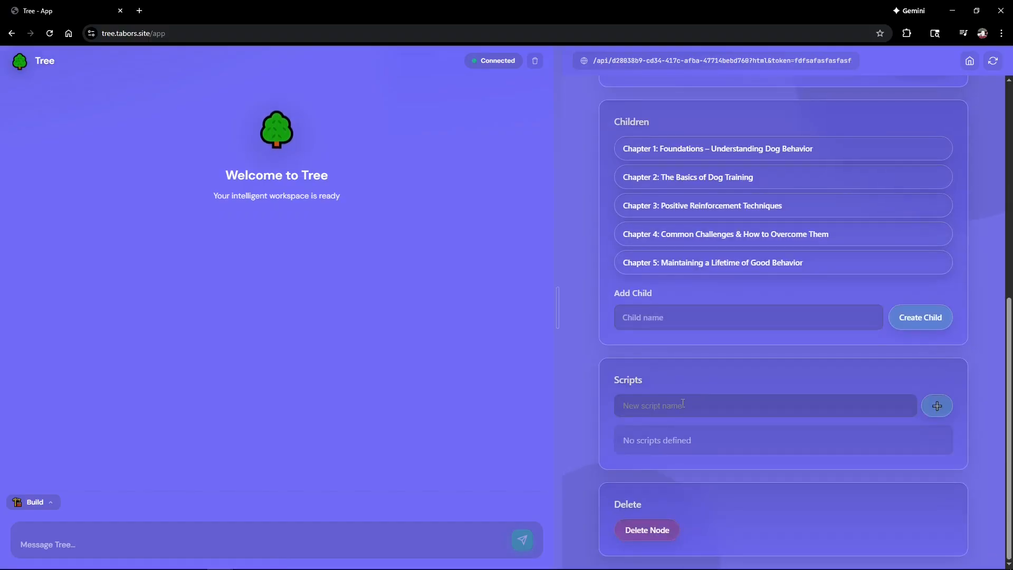
Step: Create a new empty script on the Structure node
{"action": "left_click", "coordinate": [659, 405]}
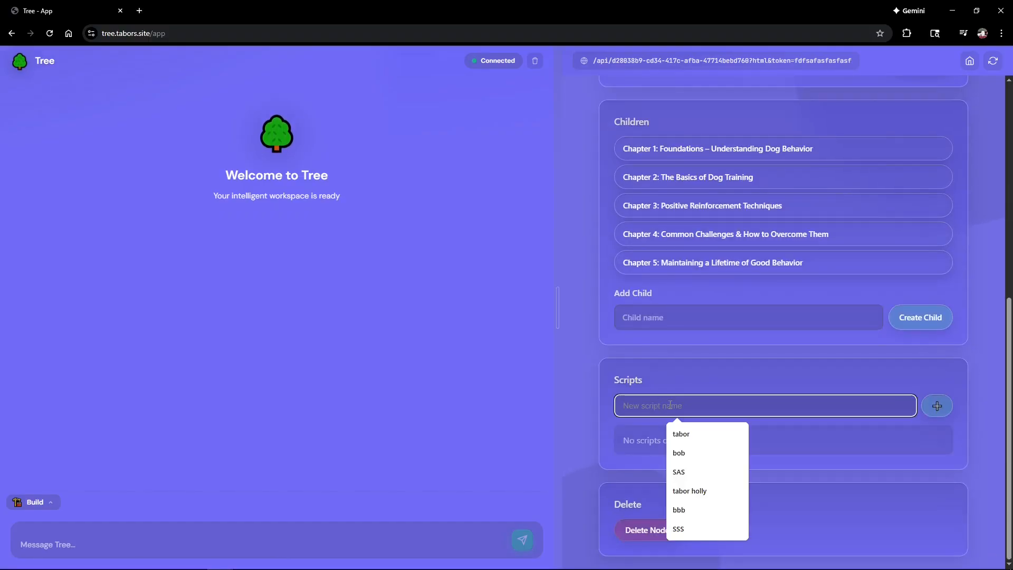
{"action": "type", "text": "bob"}
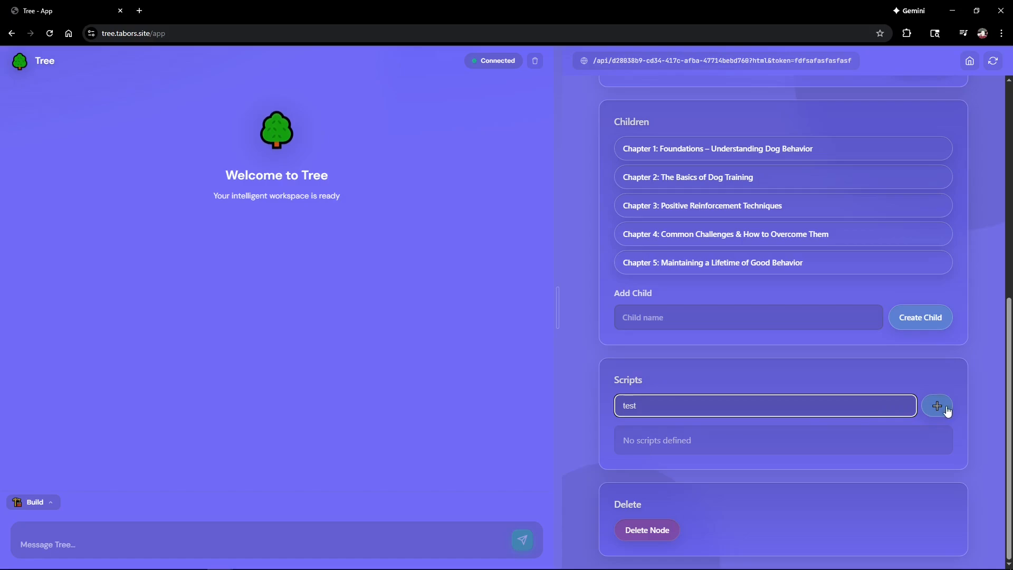
{"action": "left_click", "coordinate": [938, 407]}
{"action": "scroll", "coordinate": [685, 287], "scroll_direction": "down", "scroll_amount": 5}
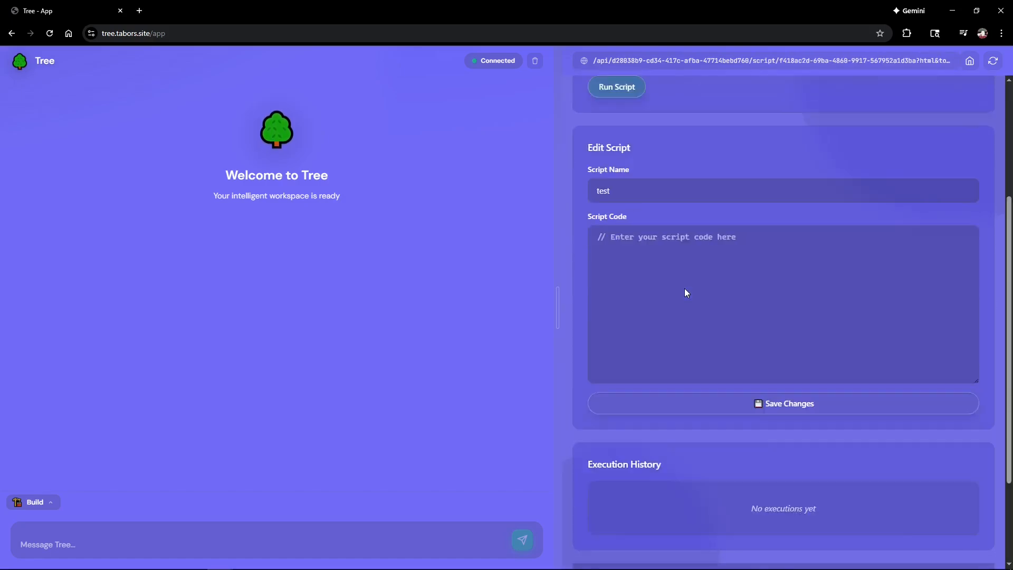
{"action": "scroll", "coordinate": [681, 285], "scroll_direction": "up", "scroll_amount": 3}
{"action": "scroll", "coordinate": [647, 247], "scroll_direction": "up", "scroll_amount": 2}
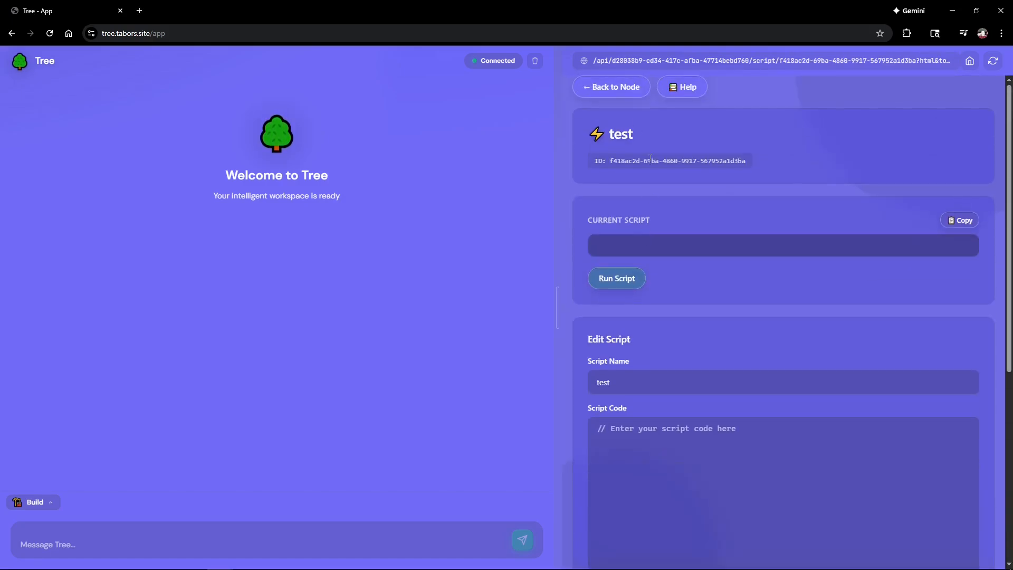
Step: Read through Script Help on node properties, built-in functions and the example tapering script
{"action": "left_click", "coordinate": [682, 98]}
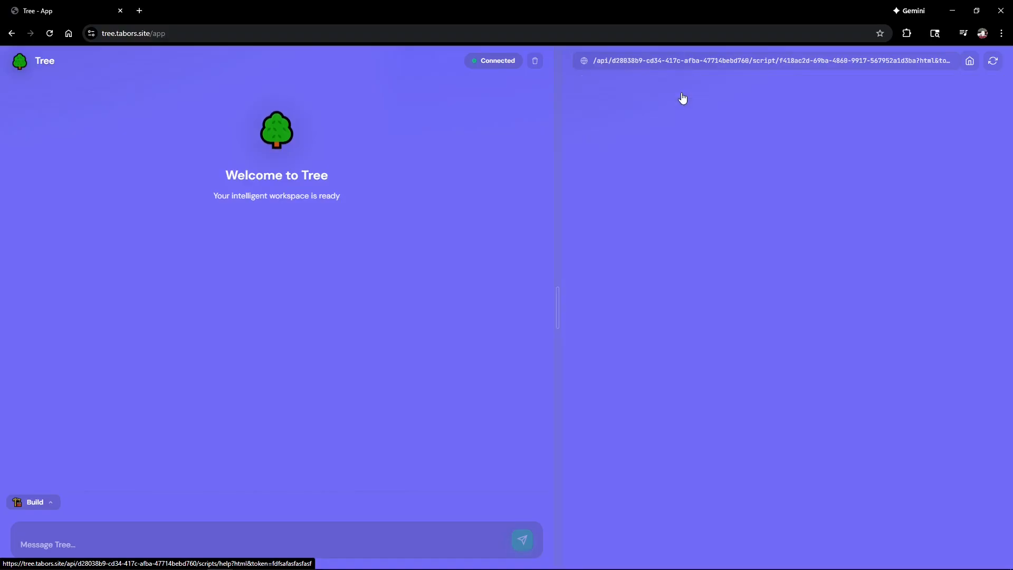
{"action": "scroll", "coordinate": [686, 280], "scroll_direction": "down", "scroll_amount": 4}
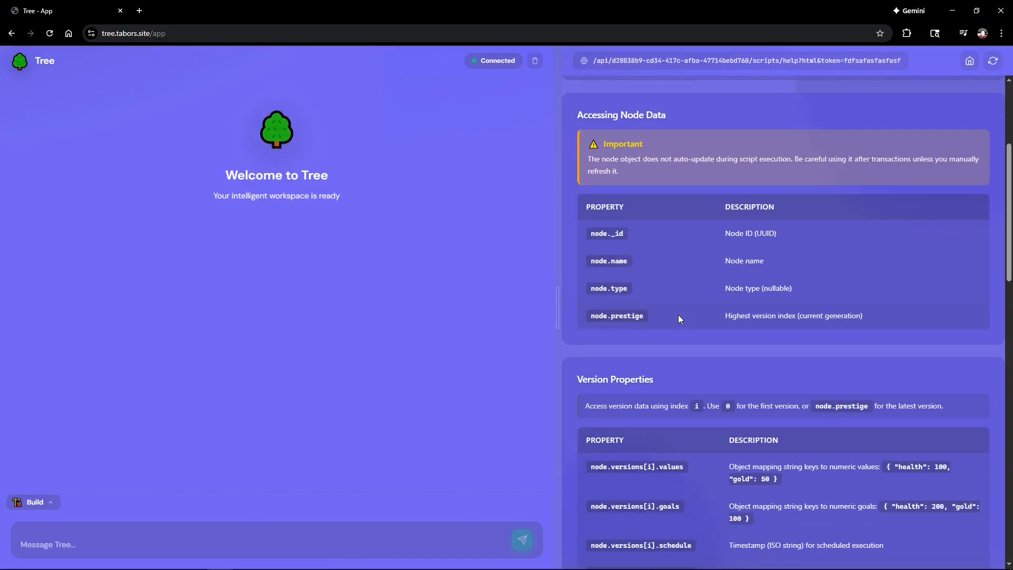
{"action": "scroll", "coordinate": [679, 316], "scroll_direction": "down", "scroll_amount": 5}
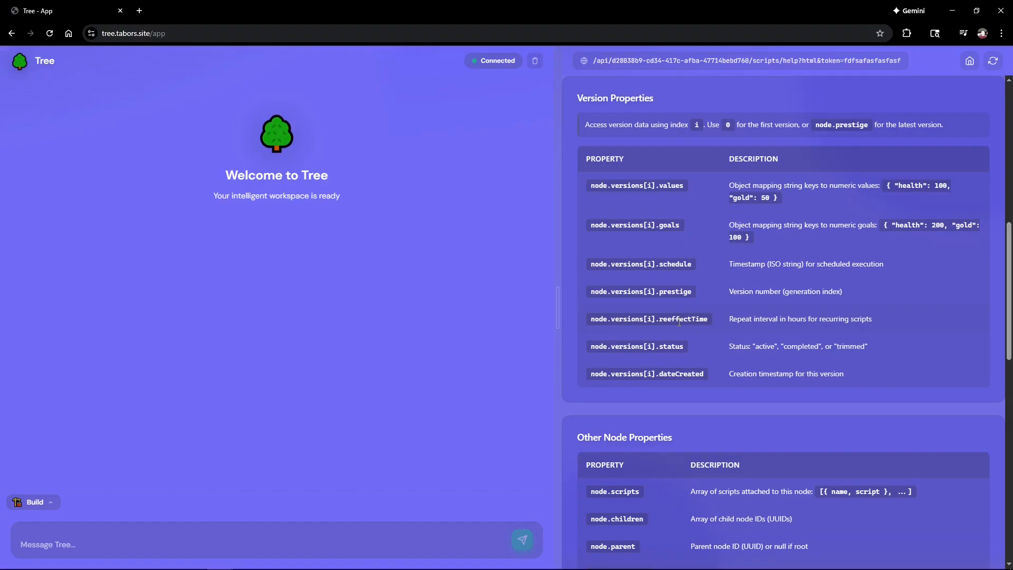
{"action": "scroll", "coordinate": [756, 373], "scroll_direction": "down", "scroll_amount": 14}
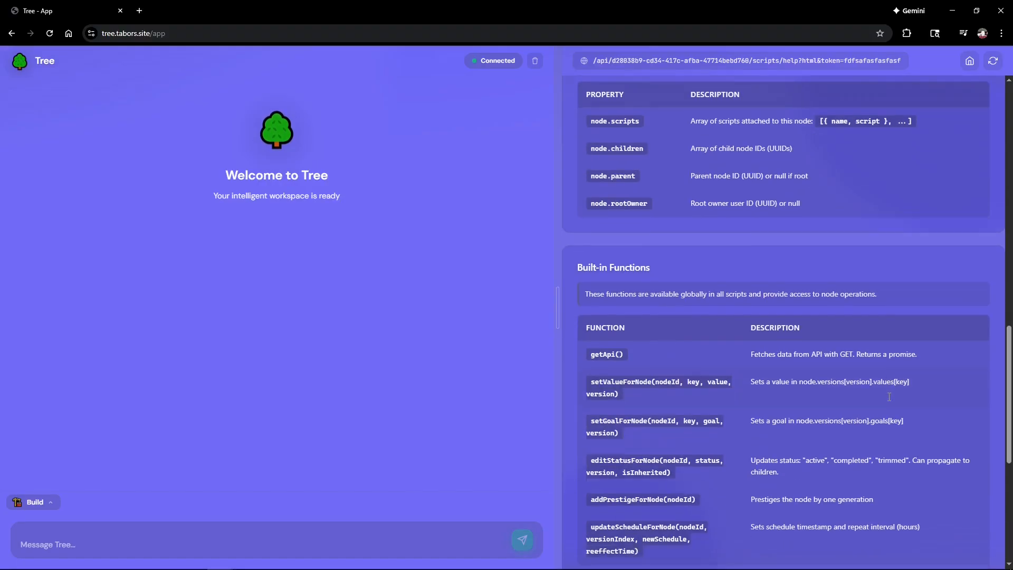
{"action": "scroll", "coordinate": [791, 430], "scroll_direction": "up", "scroll_amount": 5}
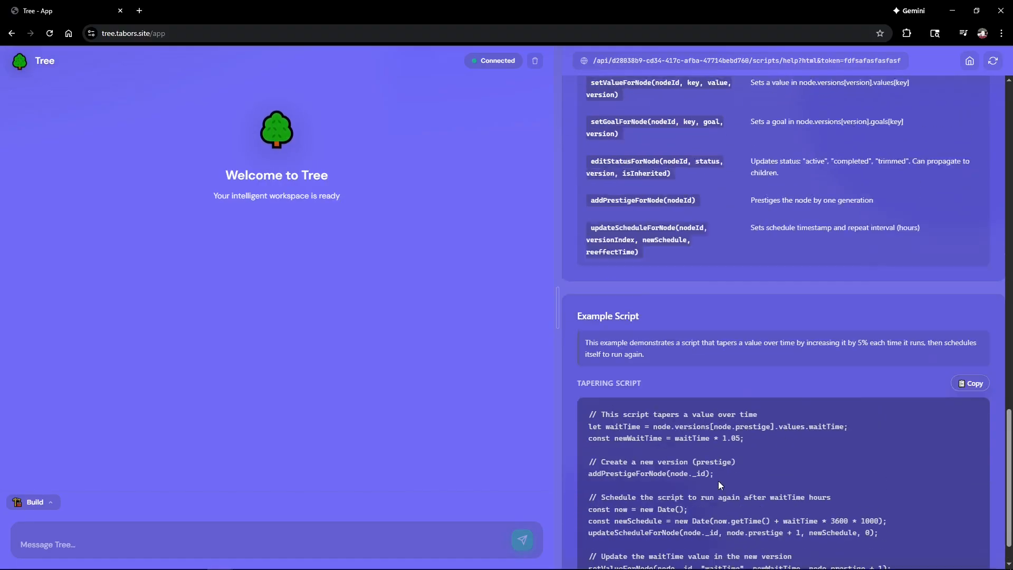
{"action": "scroll", "coordinate": [712, 485], "scroll_direction": "up", "scroll_amount": 5}
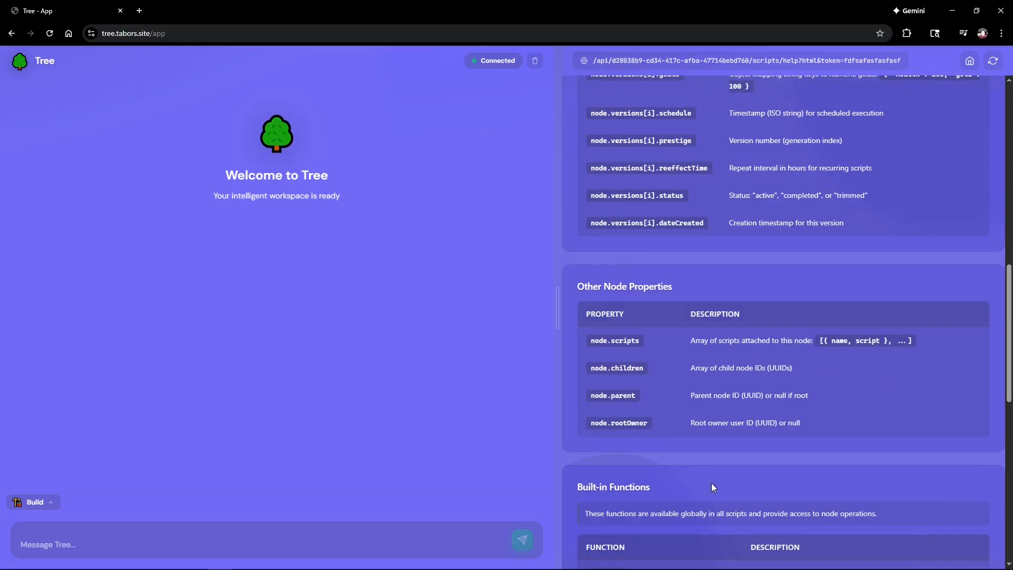
{"action": "scroll", "coordinate": [713, 484], "scroll_direction": "down", "scroll_amount": 10}
{"action": "scroll", "coordinate": [717, 486], "scroll_direction": "up", "scroll_amount": 2}
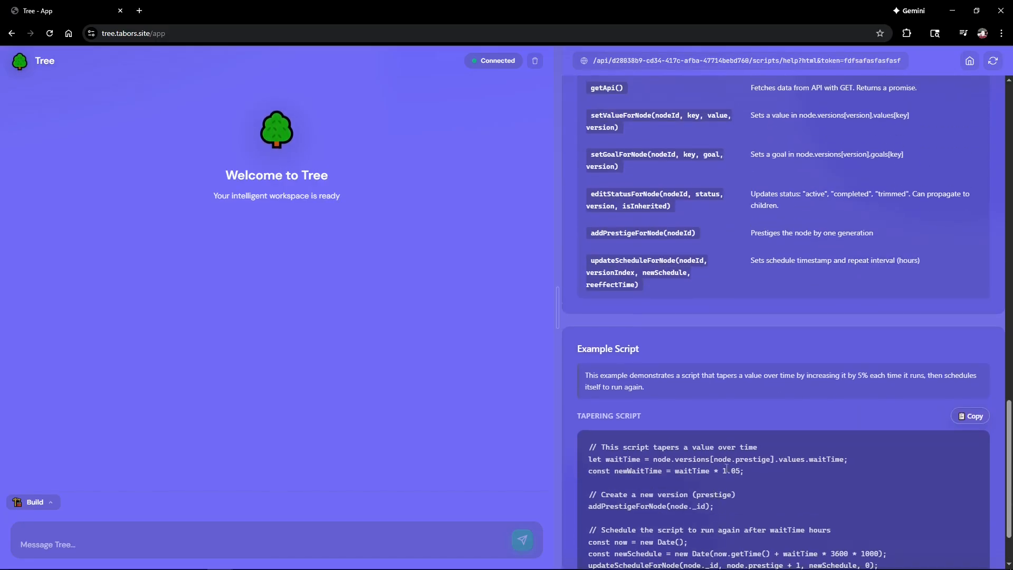
{"action": "scroll", "coordinate": [678, 270], "scroll_direction": "up", "scroll_amount": 3}
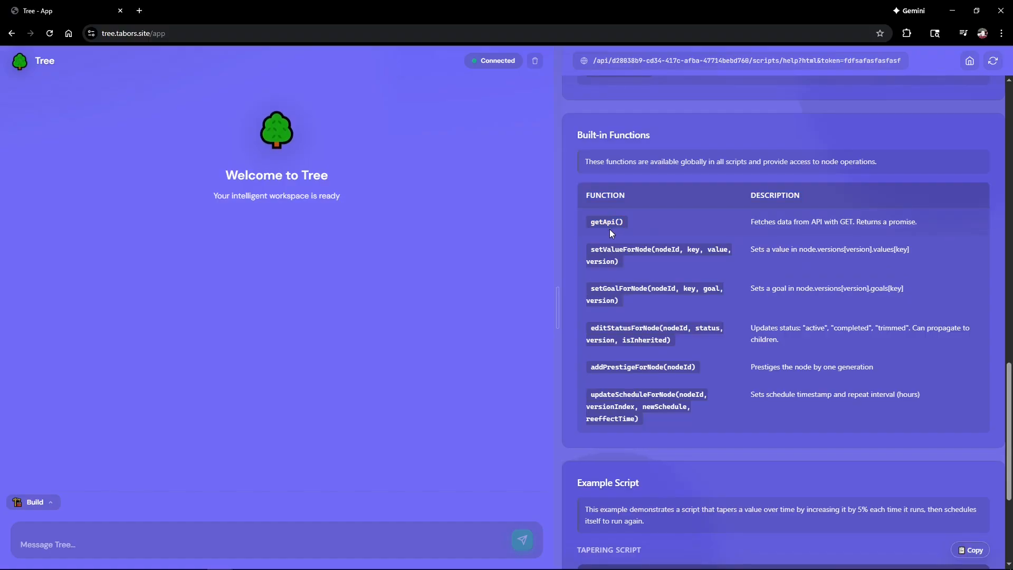
{"action": "scroll", "coordinate": [609, 230], "scroll_direction": "up", "scroll_amount": 20}
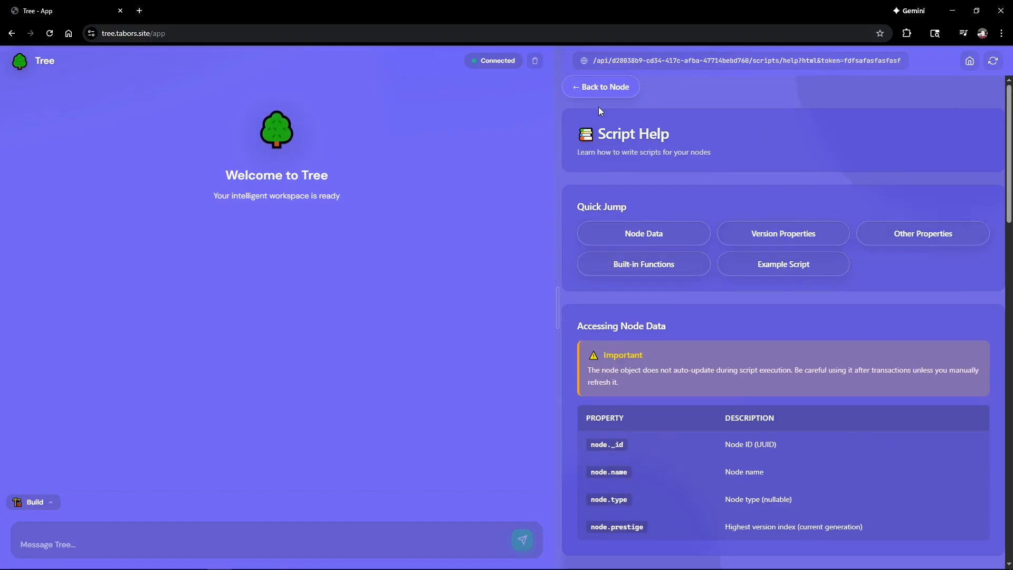
Step: Enter console.log("hi") as the test script's code and save it
{"action": "left_click", "coordinate": [622, 94]}
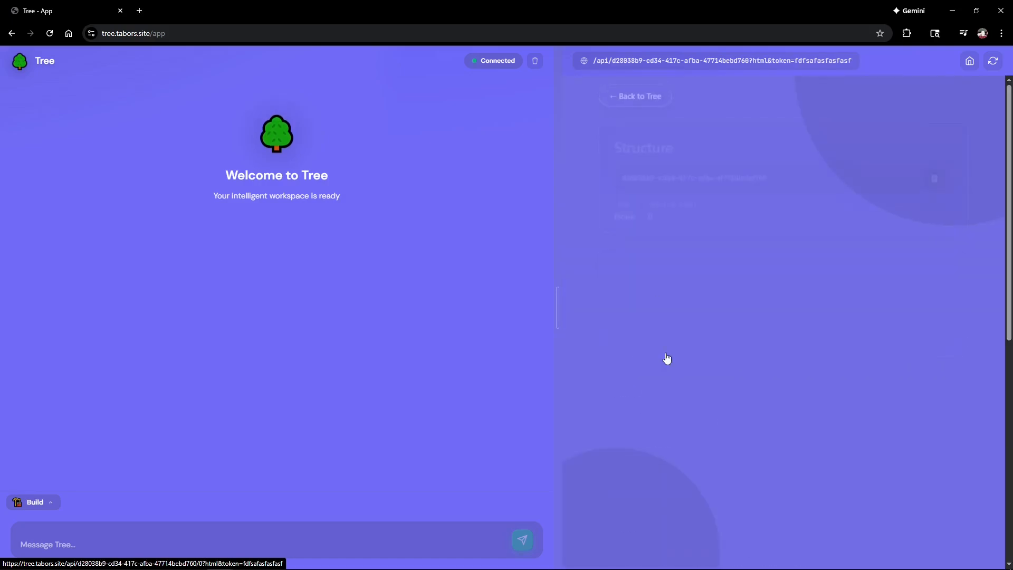
{"action": "scroll", "coordinate": [667, 360], "scroll_direction": "down", "scroll_amount": 10}
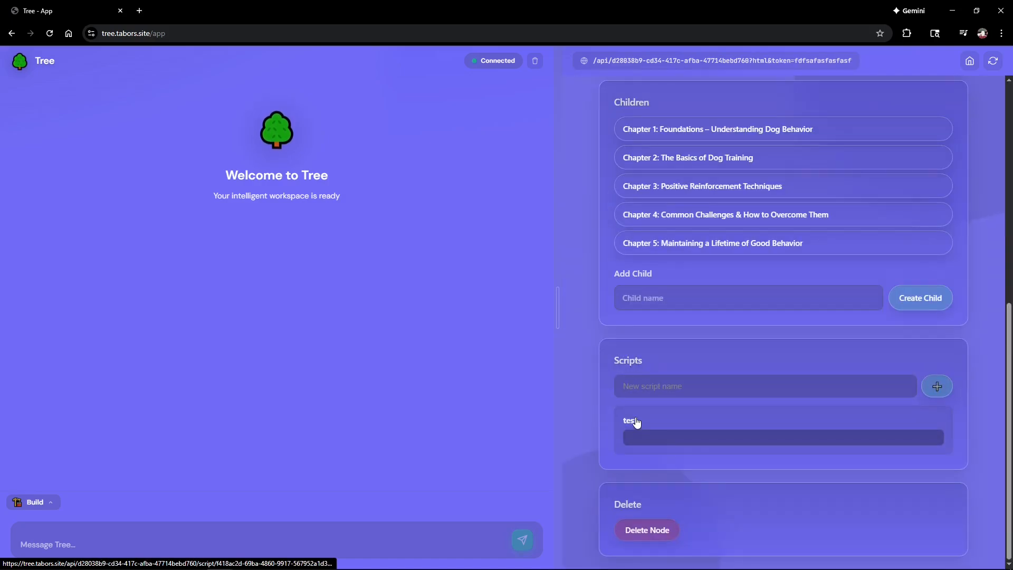
{"action": "left_click", "coordinate": [634, 422]}
{"action": "scroll", "coordinate": [641, 412], "scroll_direction": "down", "scroll_amount": 6}
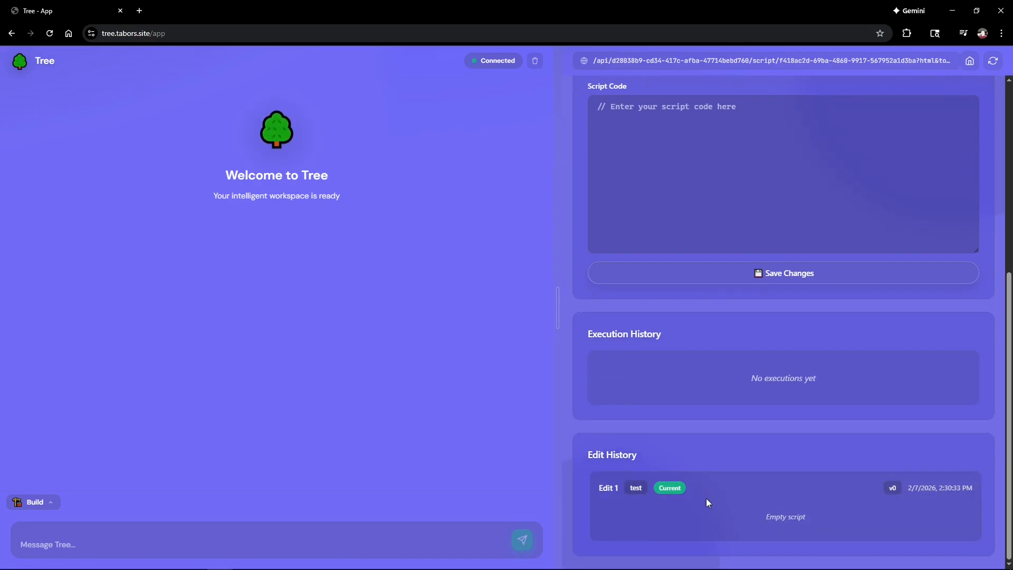
{"action": "scroll", "coordinate": [638, 333], "scroll_direction": "up", "scroll_amount": 3}
{"action": "left_click", "coordinate": [672, 260]}
{"action": "type", "text": "c"}
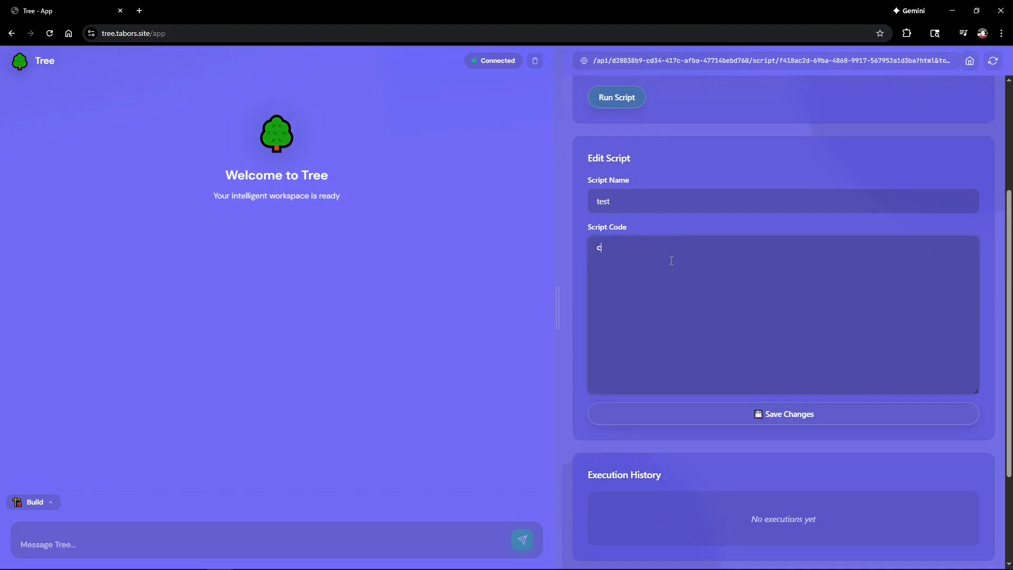
{"action": "type", "text": "onsole.log("}
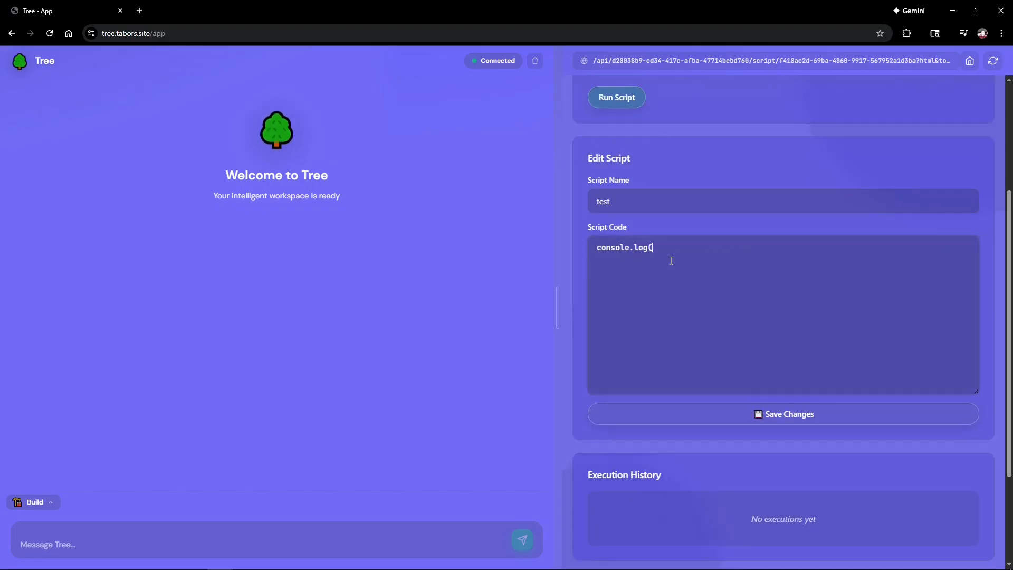
{"action": "type", "text": "'hi\""}
{"action": "key", "text": "BackSpace"}
{"action": "type", "text": "\"hi"}
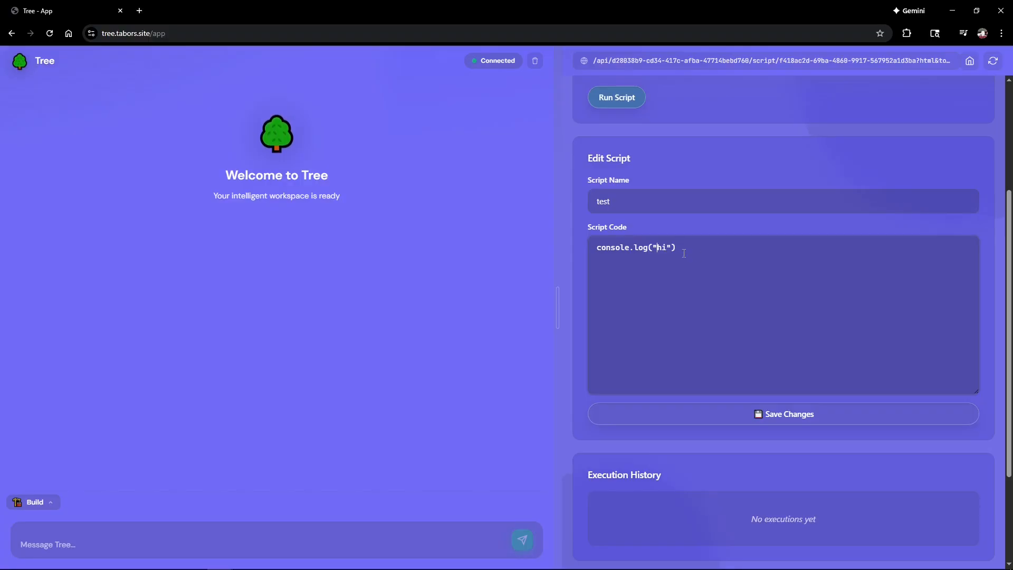
{"action": "left_click", "coordinate": [786, 417]}
Step: Run the test script and check that Run 1's log shows hi
{"action": "scroll", "coordinate": [787, 421], "scroll_direction": "down", "scroll_amount": 8}
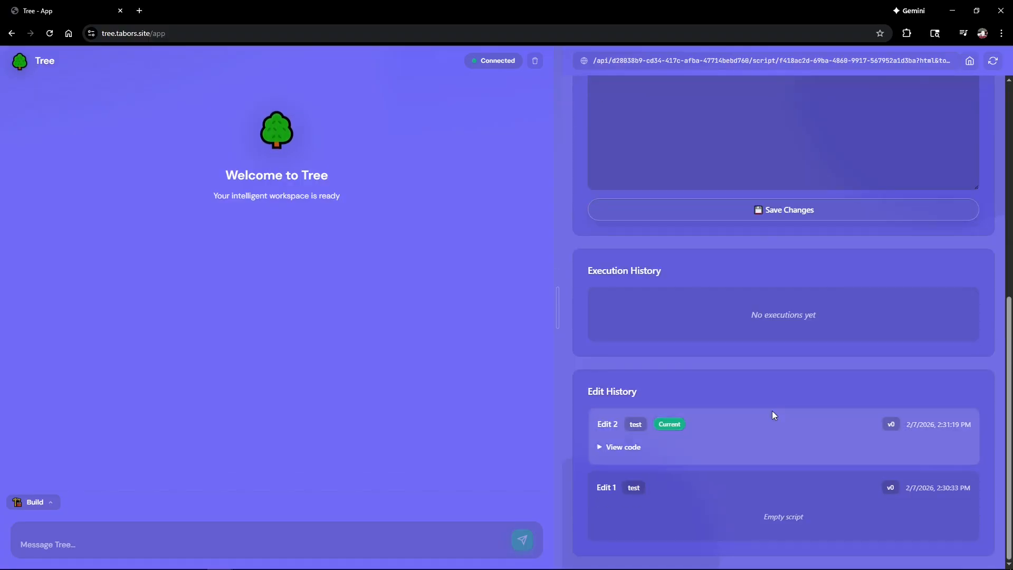
{"action": "left_click", "coordinate": [615, 451]}
{"action": "scroll", "coordinate": [626, 464], "scroll_direction": "down", "scroll_amount": 1}
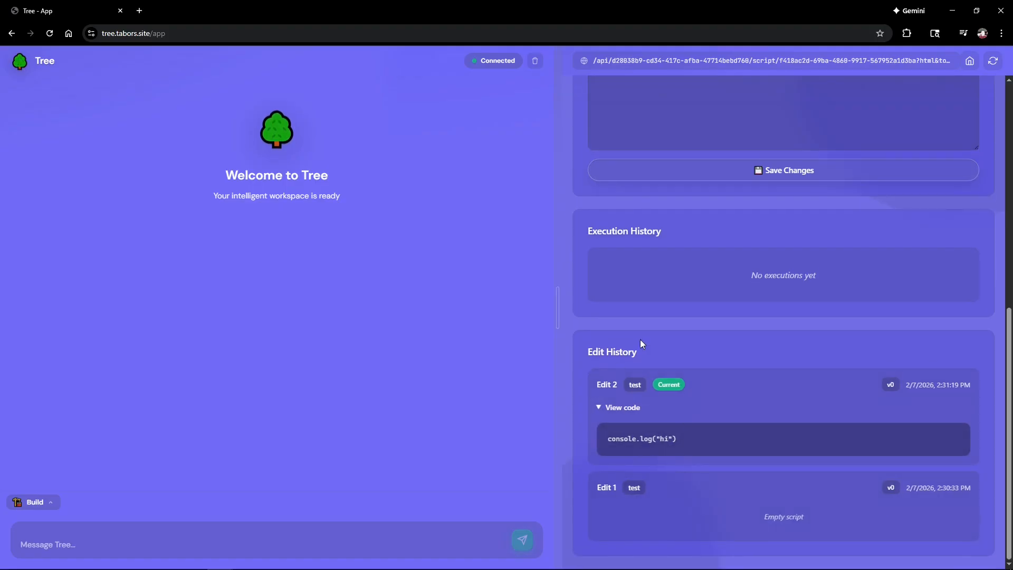
{"action": "scroll", "coordinate": [665, 444], "scroll_direction": "up", "scroll_amount": 6}
{"action": "scroll", "coordinate": [665, 396], "scroll_direction": "up", "scroll_amount": 2}
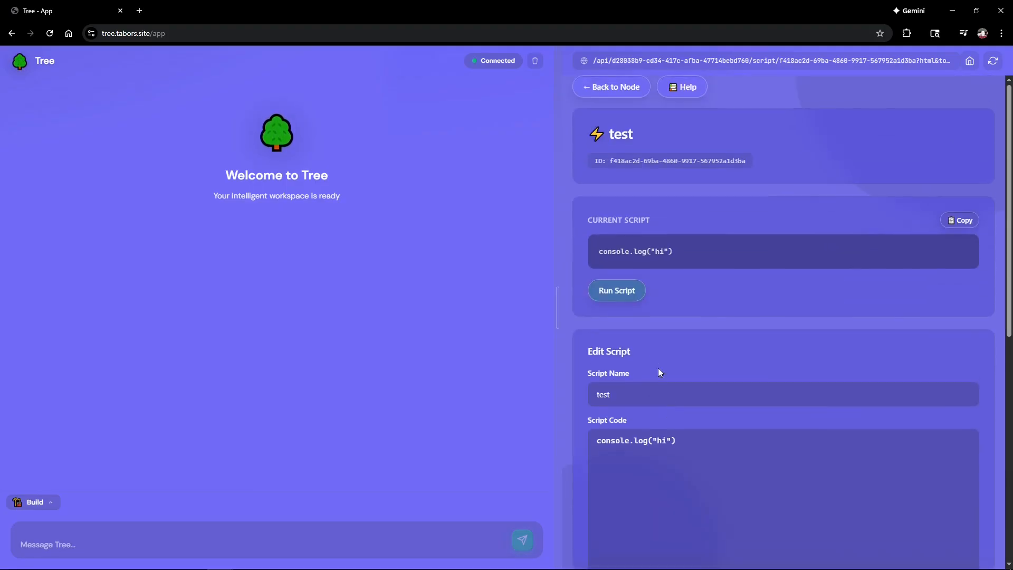
{"action": "left_click", "coordinate": [627, 297]}
{"action": "left_click", "coordinate": [552, 96]}
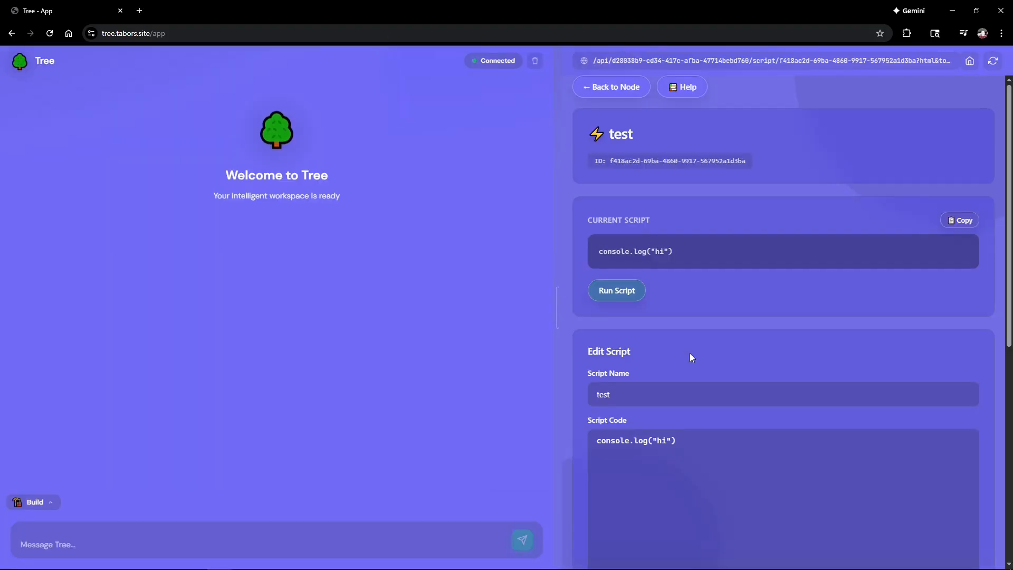
{"action": "scroll", "coordinate": [690, 358], "scroll_direction": "down", "scroll_amount": 7}
{"action": "left_click", "coordinate": [608, 326]}
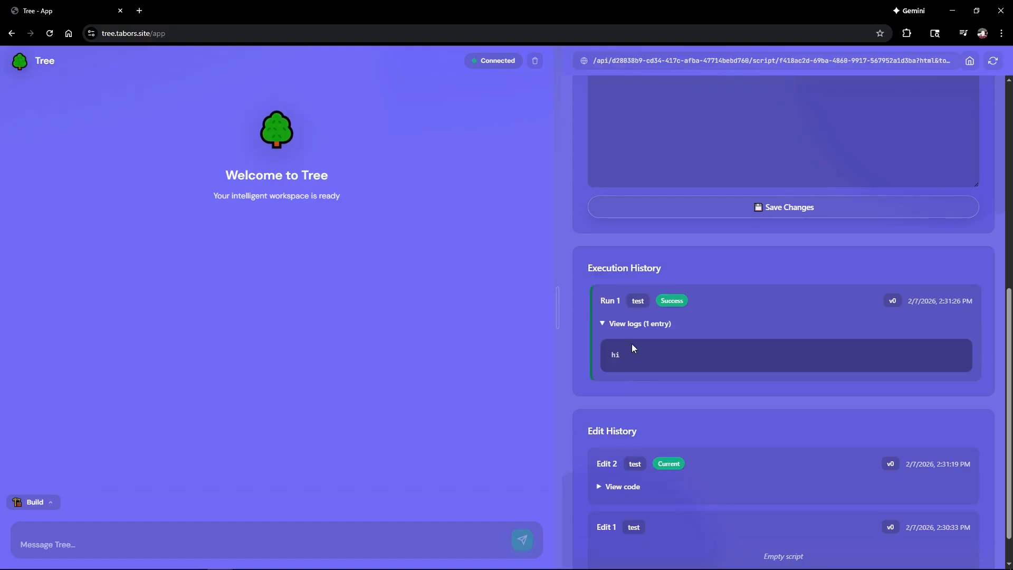
{"action": "scroll", "coordinate": [634, 369], "scroll_direction": "up", "scroll_amount": 5}
{"action": "scroll", "coordinate": [649, 407], "scroll_direction": "down", "scroll_amount": 1}
{"action": "scroll", "coordinate": [649, 423], "scroll_direction": "up", "scroll_amount": 2}
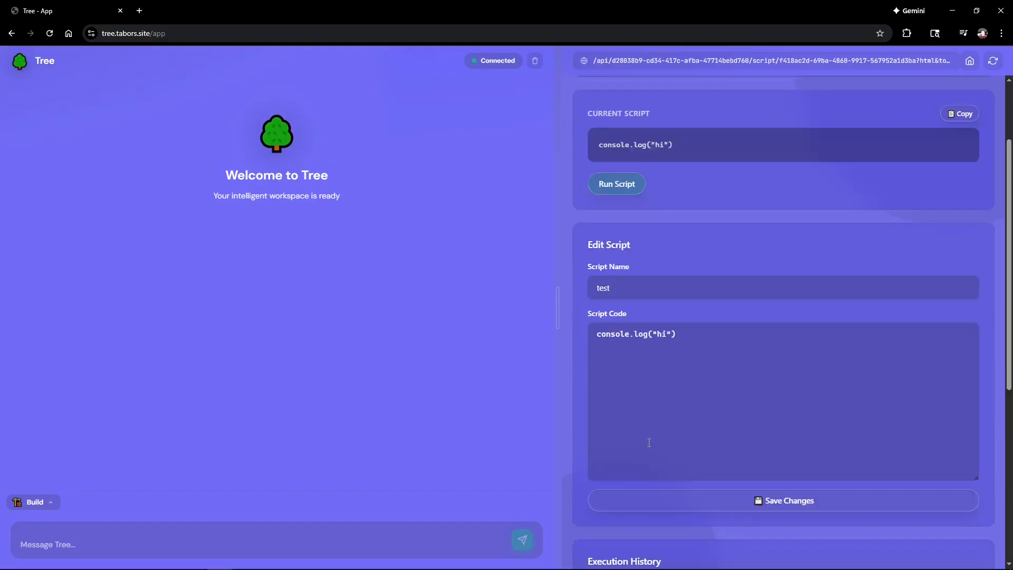
{"action": "scroll", "coordinate": [634, 316], "scroll_direction": "down", "scroll_amount": 3}
{"action": "scroll", "coordinate": [622, 222], "scroll_direction": "up", "scroll_amount": 5}
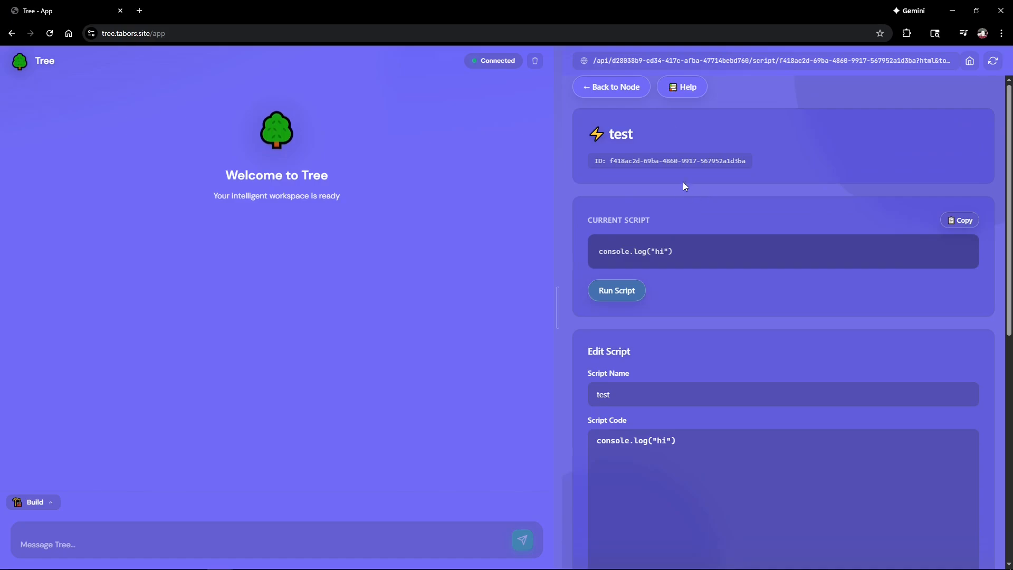
Step: Post a 'hello' note on Structure version 0's notes
{"action": "left_click", "coordinate": [627, 90]}
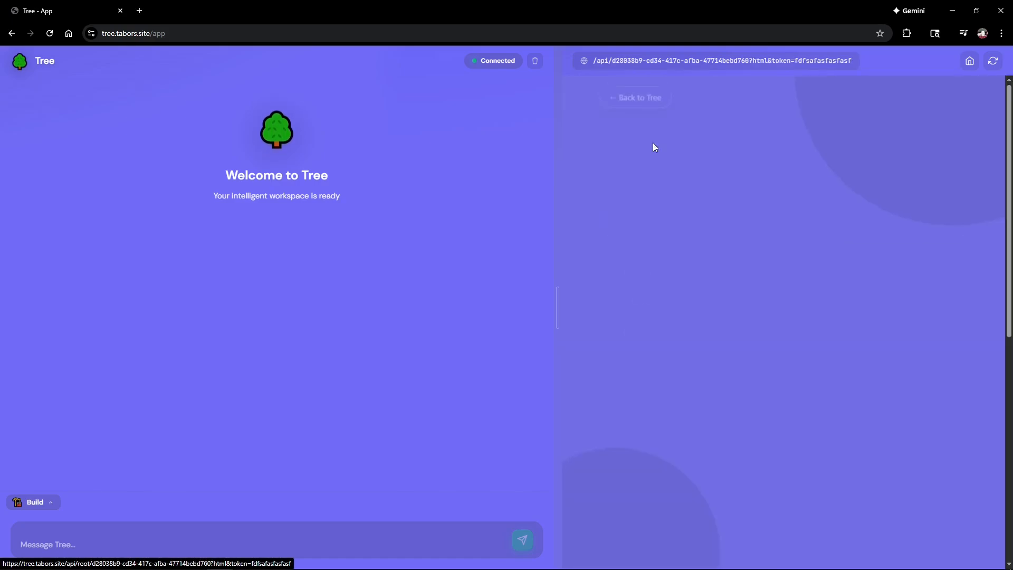
{"action": "scroll", "coordinate": [727, 312], "scroll_direction": "down", "scroll_amount": 3}
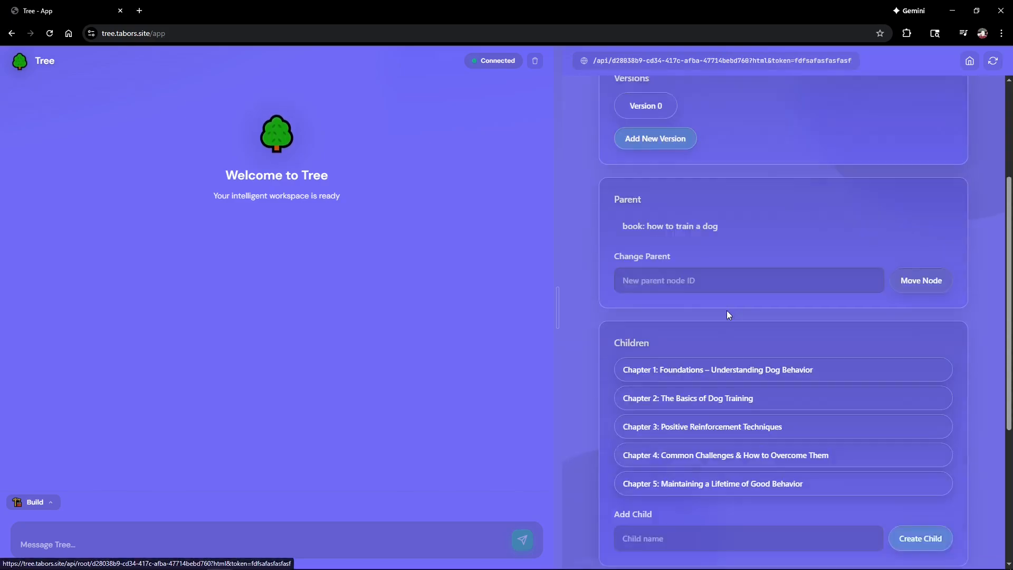
{"action": "scroll", "coordinate": [727, 310], "scroll_direction": "down", "scroll_amount": 4}
{"action": "scroll", "coordinate": [720, 317], "scroll_direction": "up", "scroll_amount": 7}
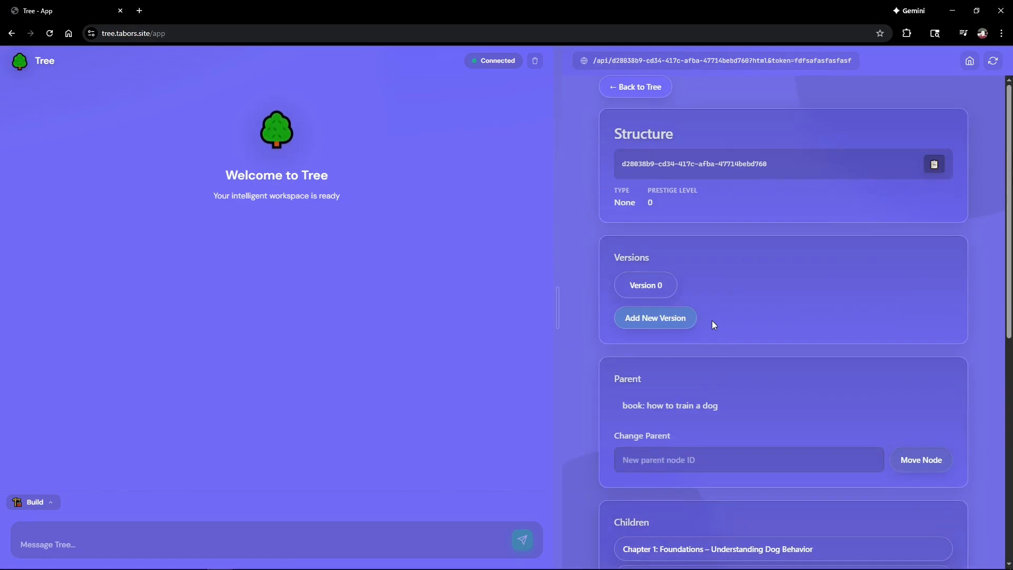
{"action": "left_click", "coordinate": [648, 289]}
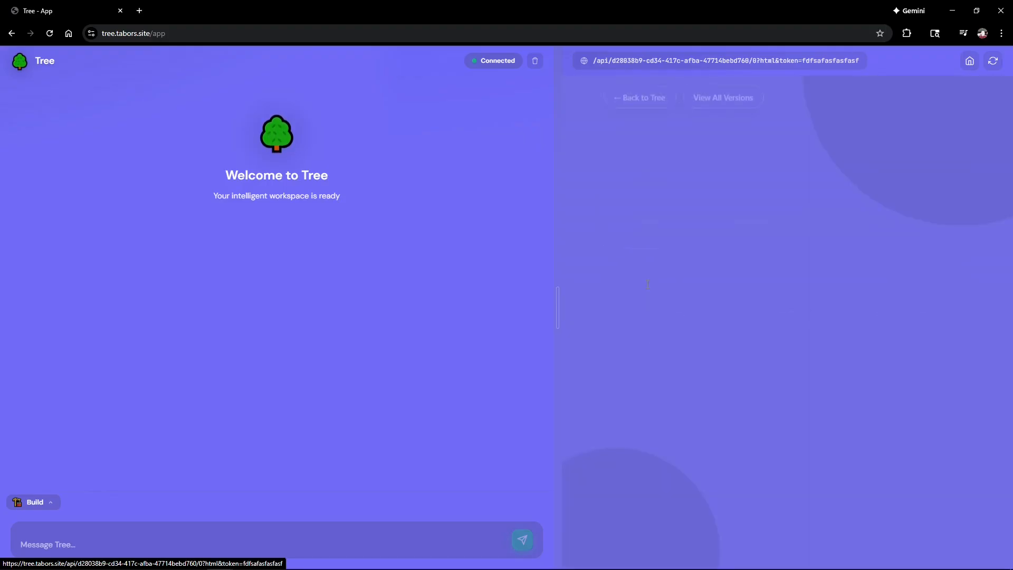
{"action": "left_click", "coordinate": [669, 302]}
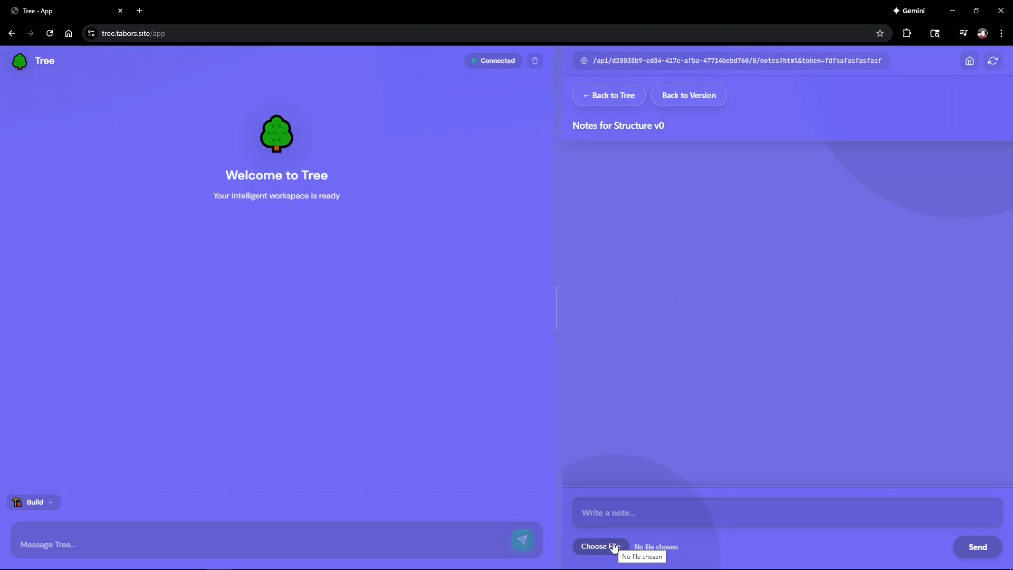
{"action": "left_click", "coordinate": [596, 521]}
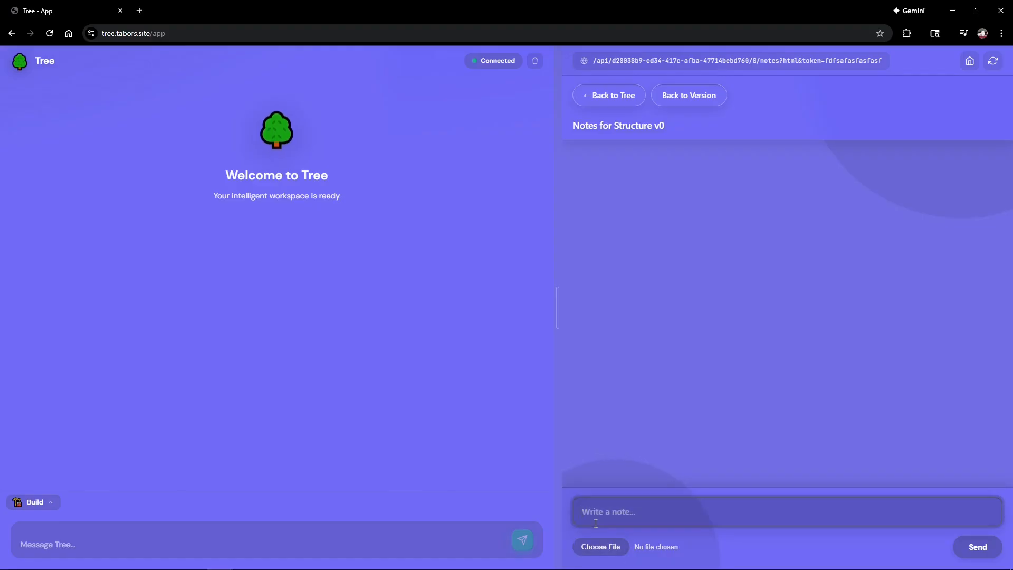
{"action": "type", "text": "hello"}
{"action": "key", "text": "Return"}
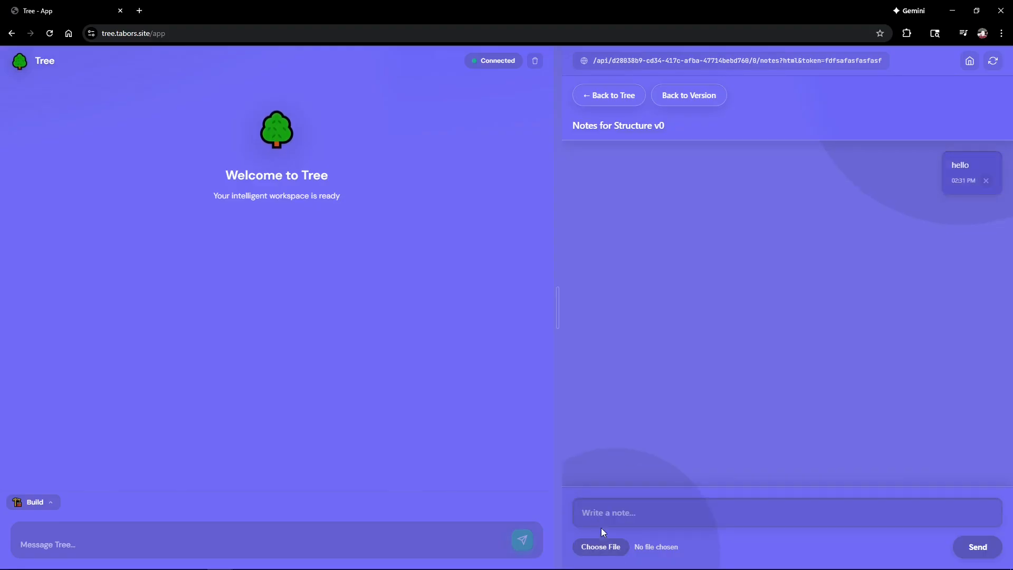
Step: Send the photo IMG_3896.jpg as a note and preview the uploaded image
{"action": "left_click", "coordinate": [600, 548]}
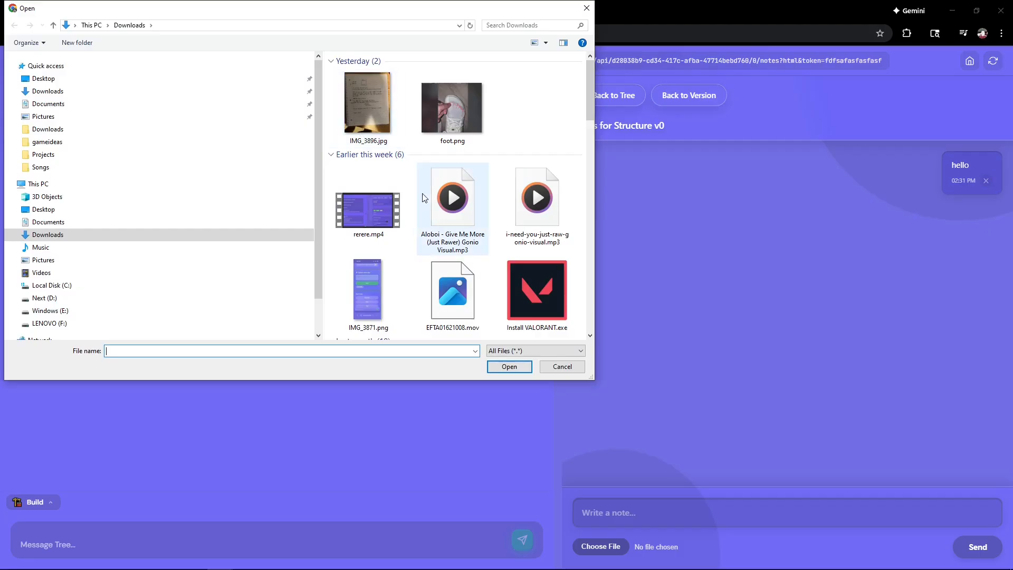
{"action": "double_click", "coordinate": [379, 122]}
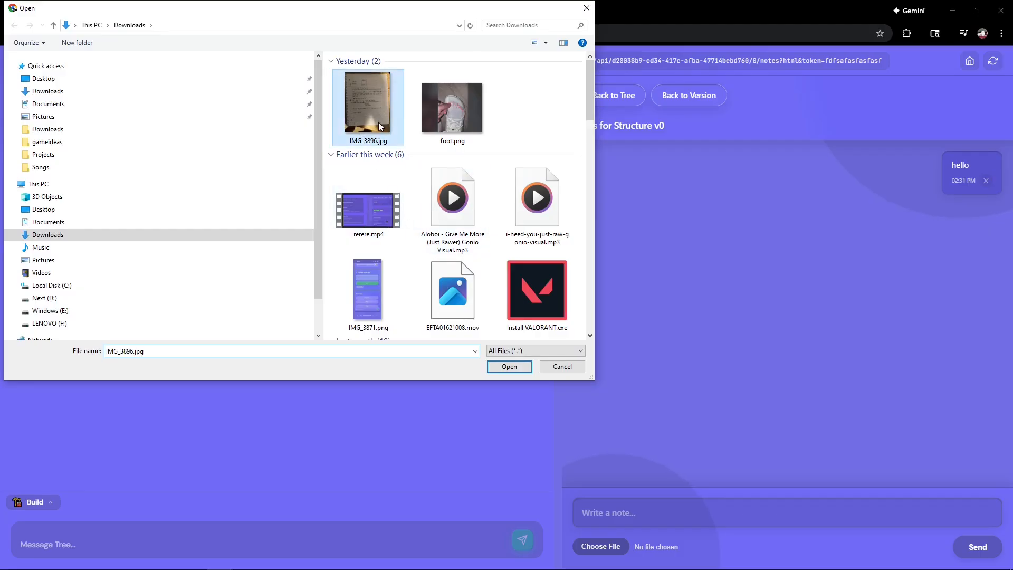
{"action": "left_click", "coordinate": [981, 546]}
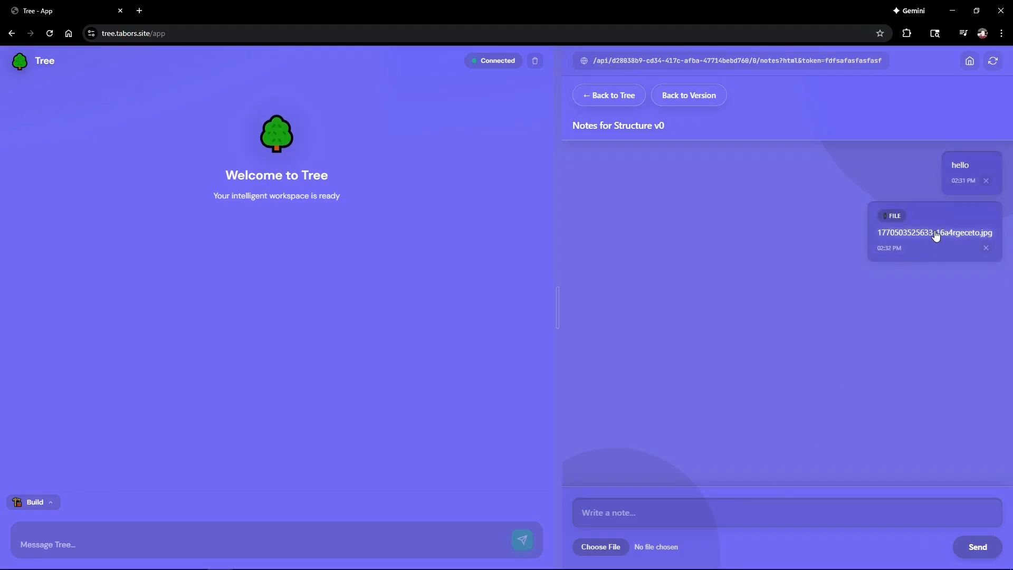
{"action": "left_click", "coordinate": [936, 232]}
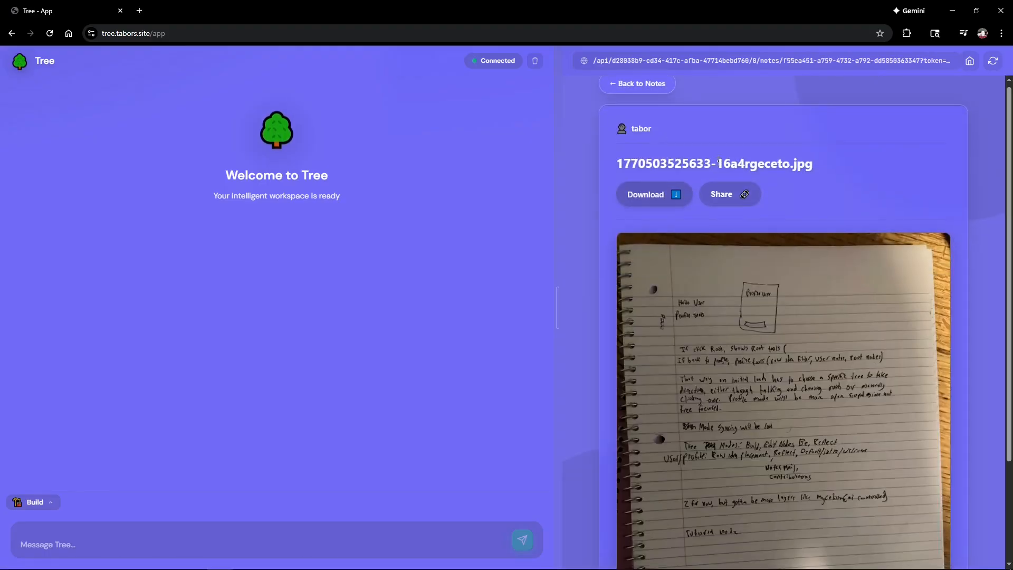
{"action": "left_click", "coordinate": [645, 88]}
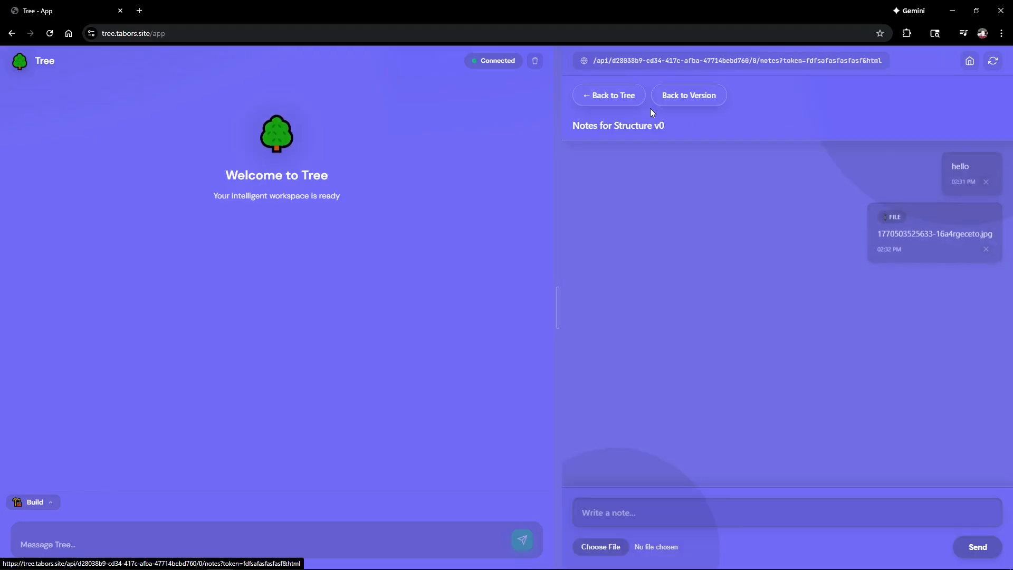
{"action": "left_click", "coordinate": [702, 102]}
Step: Add a value with key dollars and amount 12 to the version
{"action": "left_click", "coordinate": [795, 315]}
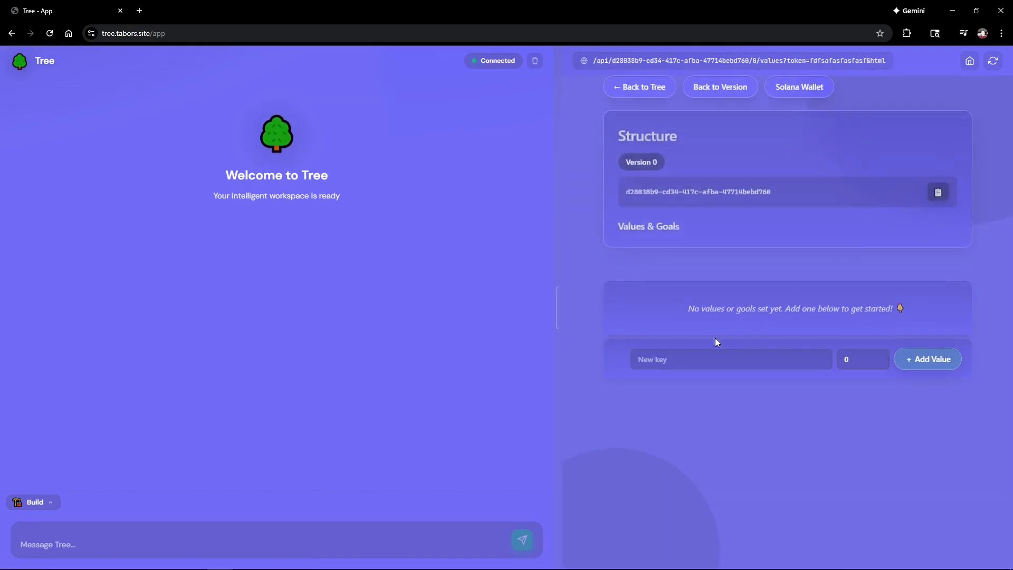
{"action": "left_click", "coordinate": [659, 358]}
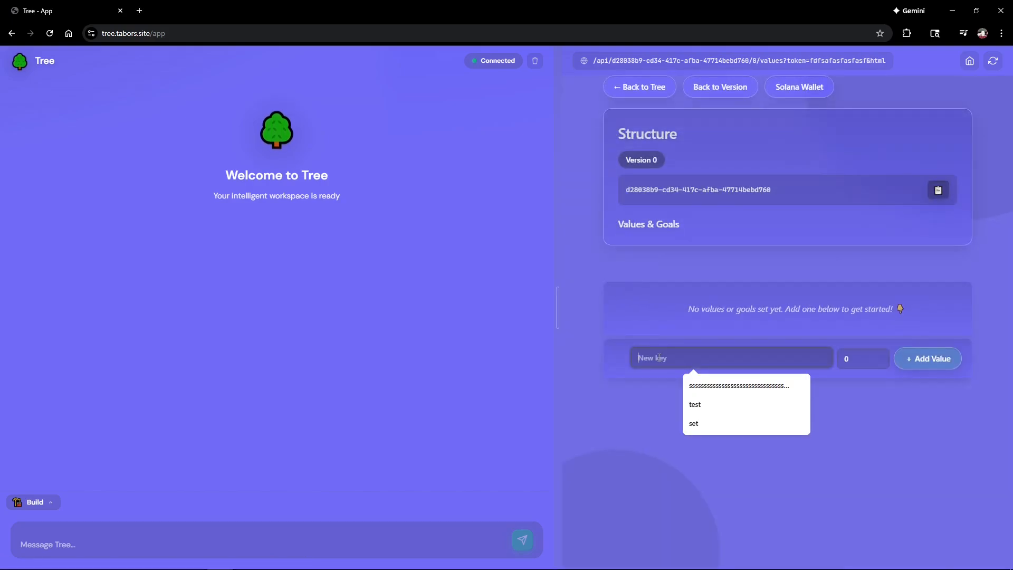
{"action": "type", "text": "dollars"}
{"action": "left_click", "coordinate": [855, 355]}
{"action": "type", "text": "12"}
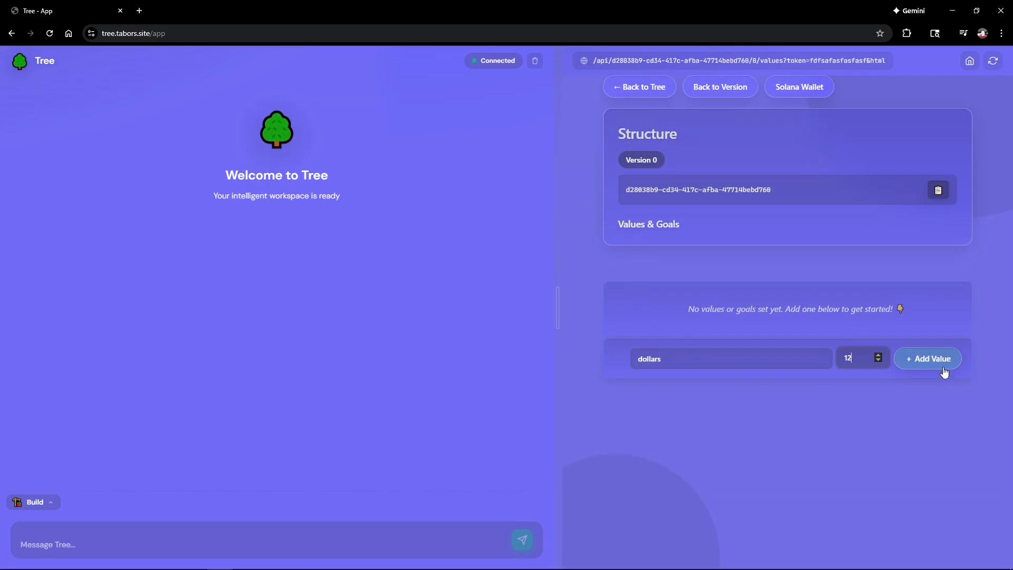
{"action": "left_click", "coordinate": [944, 368]}
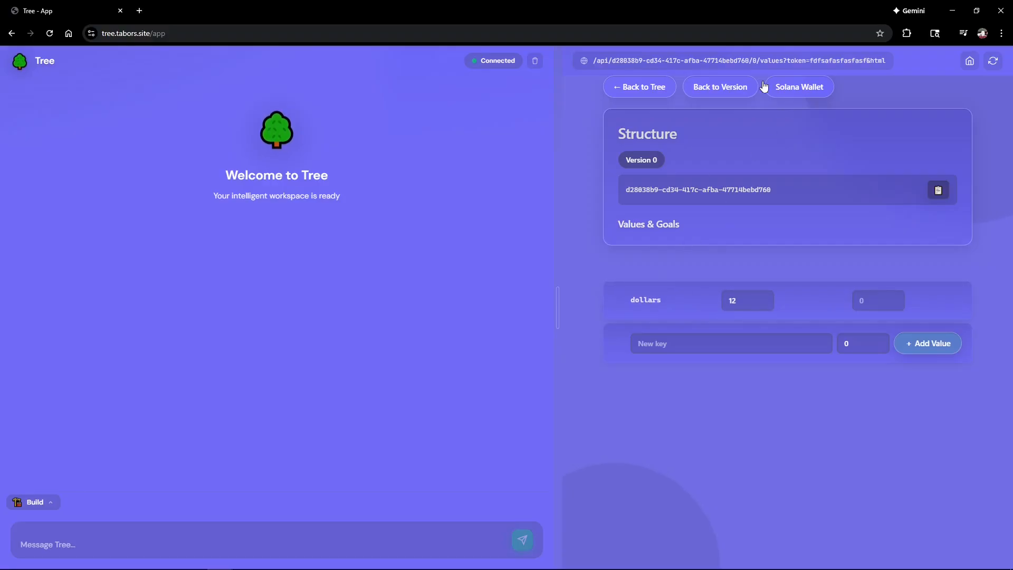
Step: Create the version's Solana wallet, which starts at 0 SOL
{"action": "left_click", "coordinate": [813, 93]}
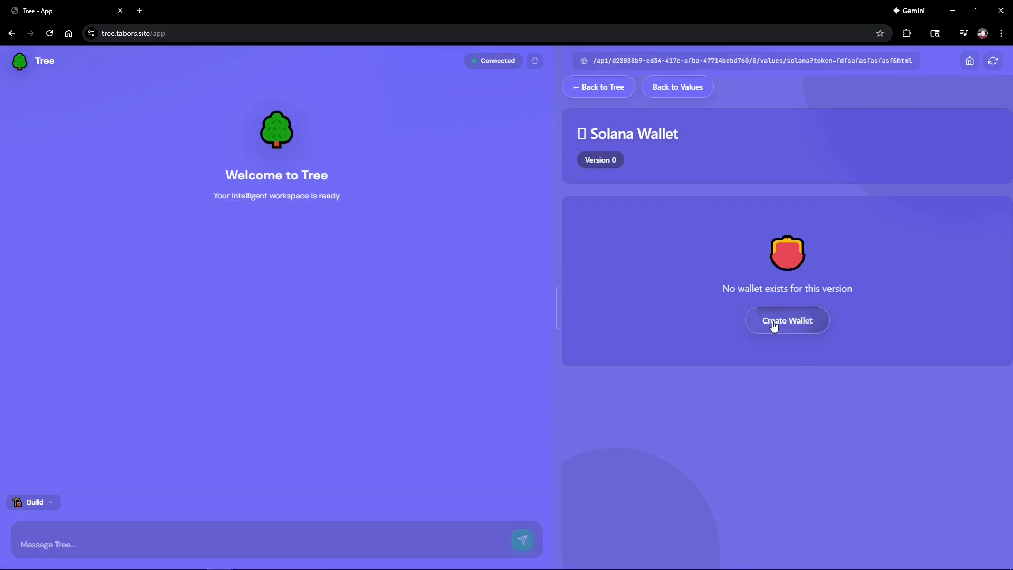
{"action": "left_click", "coordinate": [755, 330]}
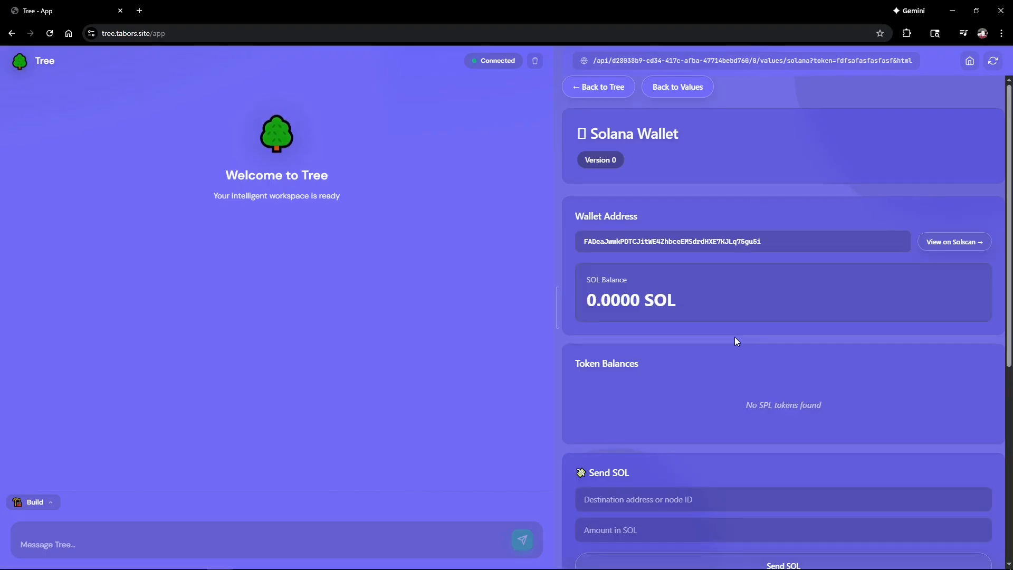
{"action": "scroll", "coordinate": [735, 336], "scroll_direction": "down", "scroll_amount": 5}
{"action": "scroll", "coordinate": [692, 479], "scroll_direction": "down", "scroll_amount": 2}
{"action": "scroll", "coordinate": [696, 317], "scroll_direction": "up", "scroll_amount": 10}
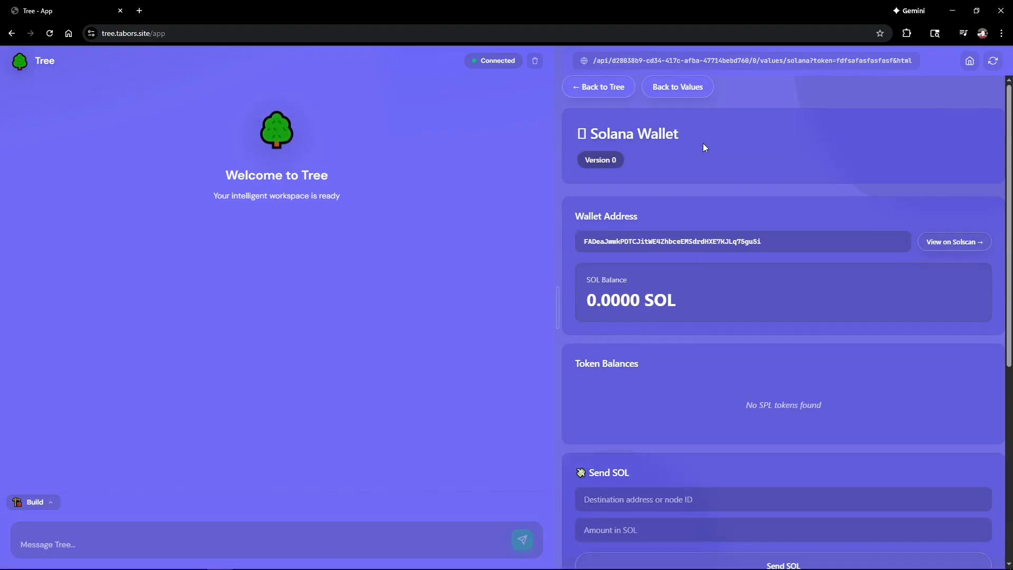
{"action": "left_click", "coordinate": [666, 93]}
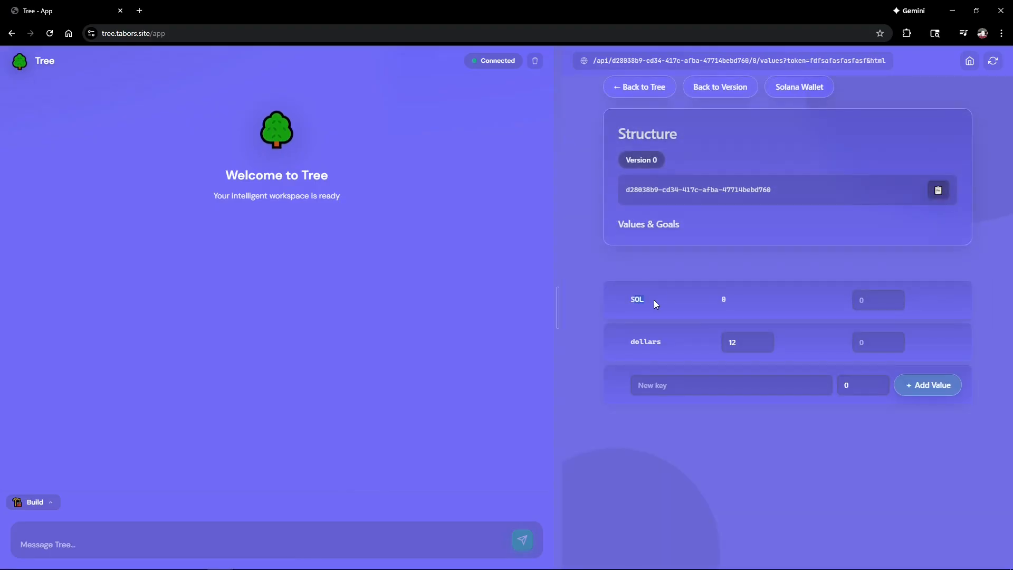
{"action": "left_click", "coordinate": [797, 89]}
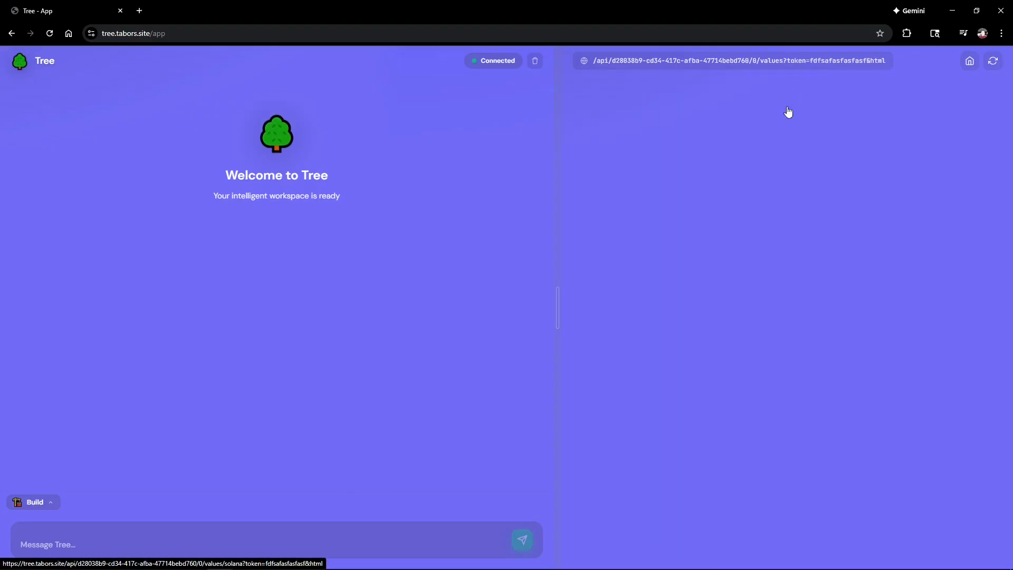
{"action": "scroll", "coordinate": [738, 311], "scroll_direction": "down", "scroll_amount": 4}
{"action": "scroll", "coordinate": [731, 324], "scroll_direction": "down", "scroll_amount": 2}
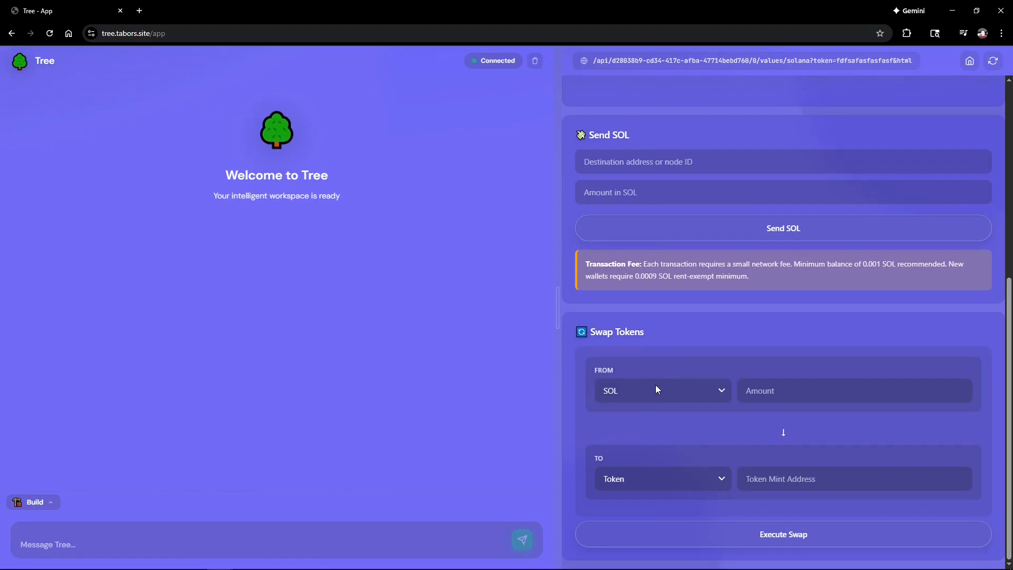
{"action": "scroll", "coordinate": [666, 369], "scroll_direction": "up", "scroll_amount": 5}
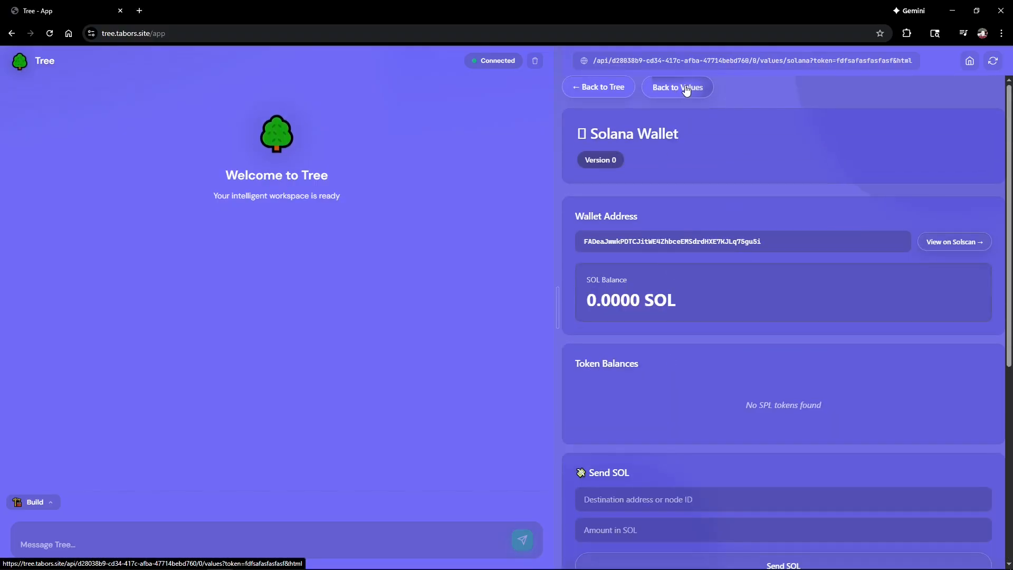
{"action": "left_click", "coordinate": [685, 88]}
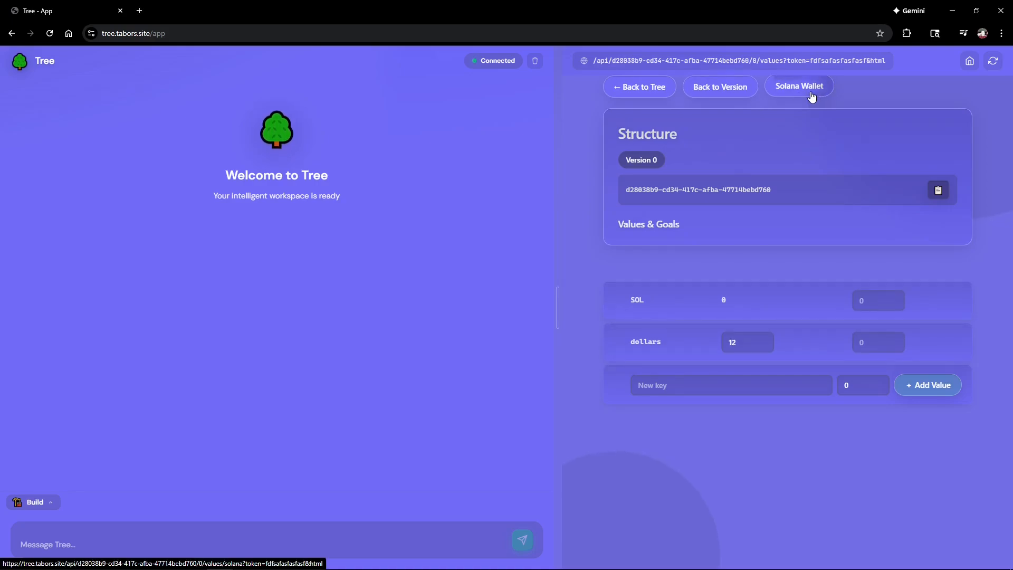
Step: Check Structure version 0's contribution history
{"action": "left_click", "coordinate": [725, 90]}
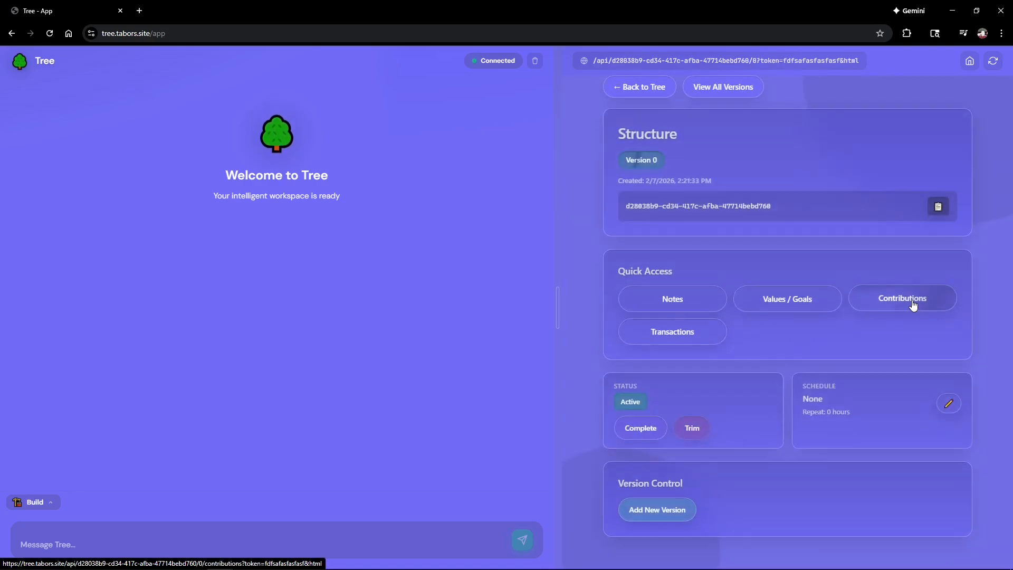
{"action": "left_click", "coordinate": [914, 305]}
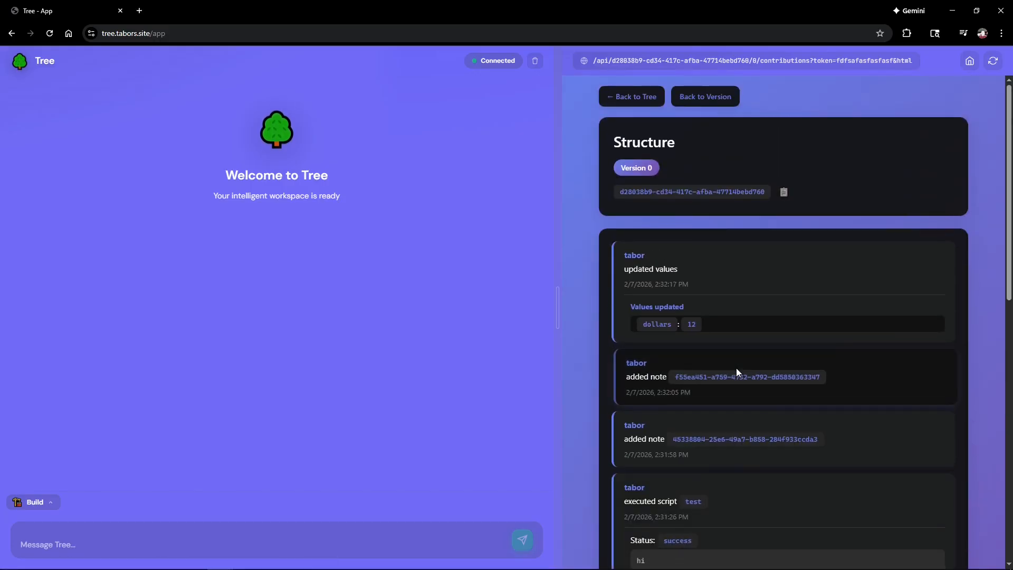
{"action": "left_click", "coordinate": [726, 100]}
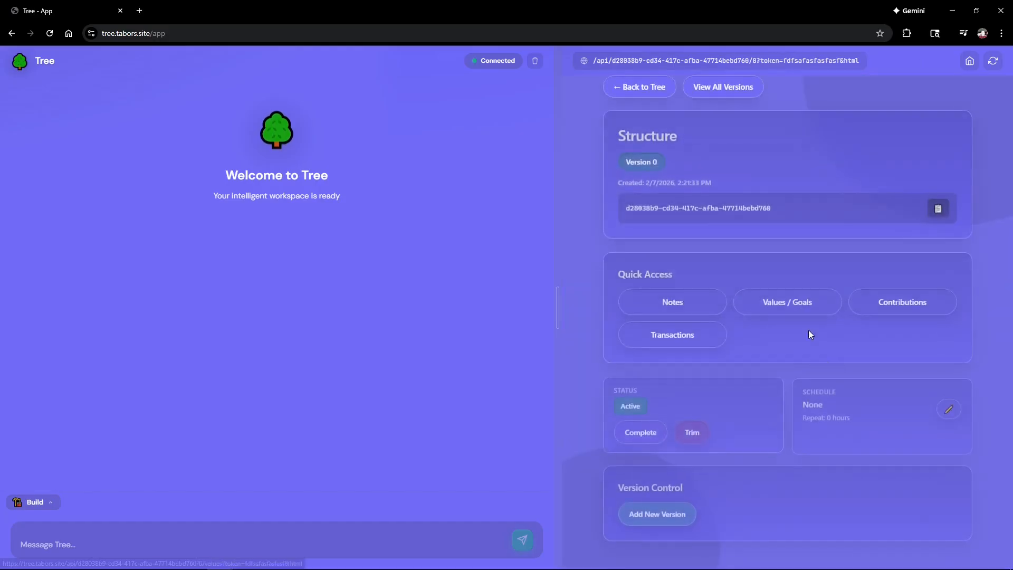
Step: Open the version's Transactions page and confirm the transactions list is empty
{"action": "left_click", "coordinate": [706, 342]}
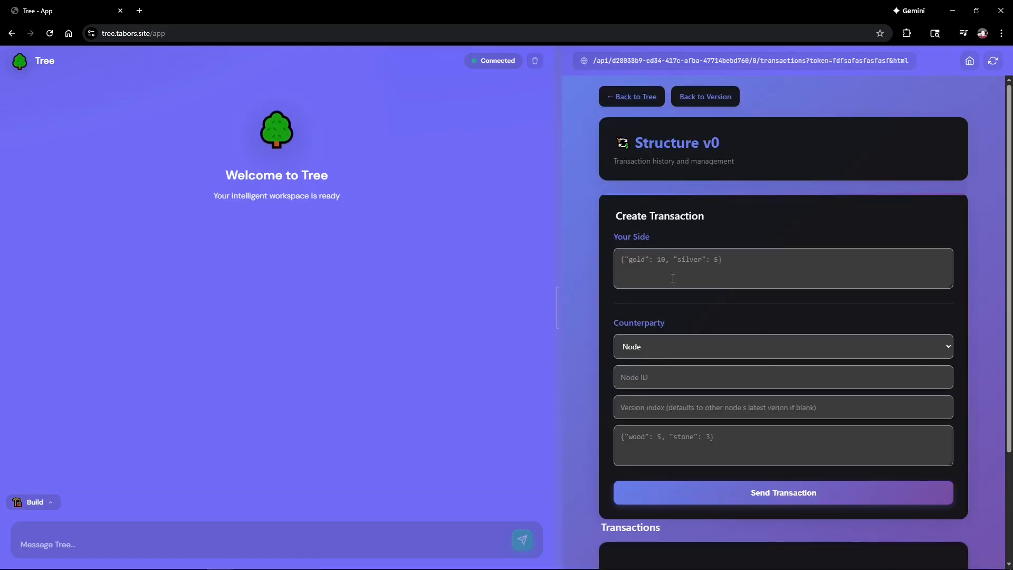
{"action": "left_click", "coordinate": [642, 265]}
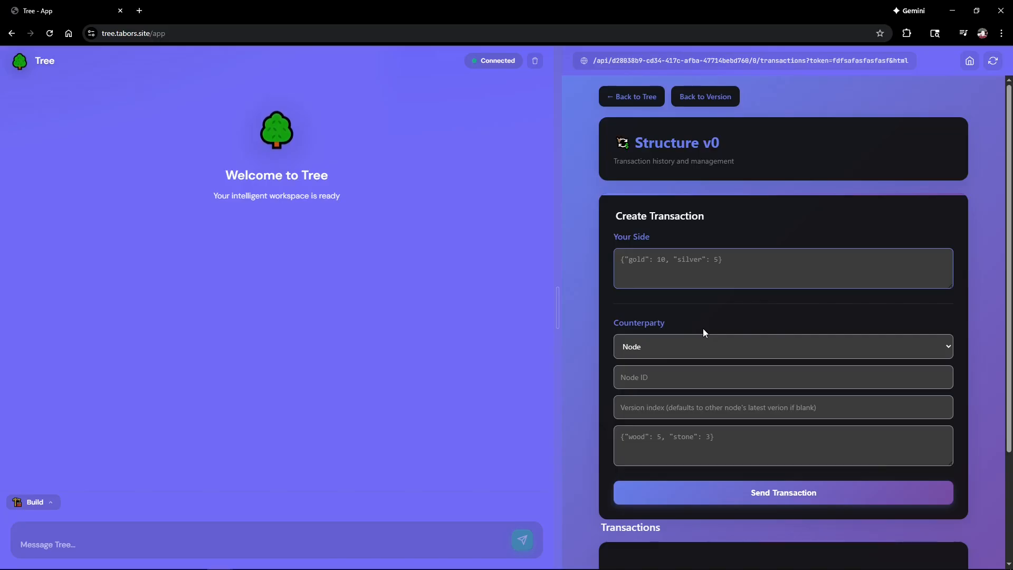
{"action": "scroll", "coordinate": [695, 333], "scroll_direction": "down", "scroll_amount": 3}
{"action": "scroll", "coordinate": [695, 338], "scroll_direction": "up", "scroll_amount": 3}
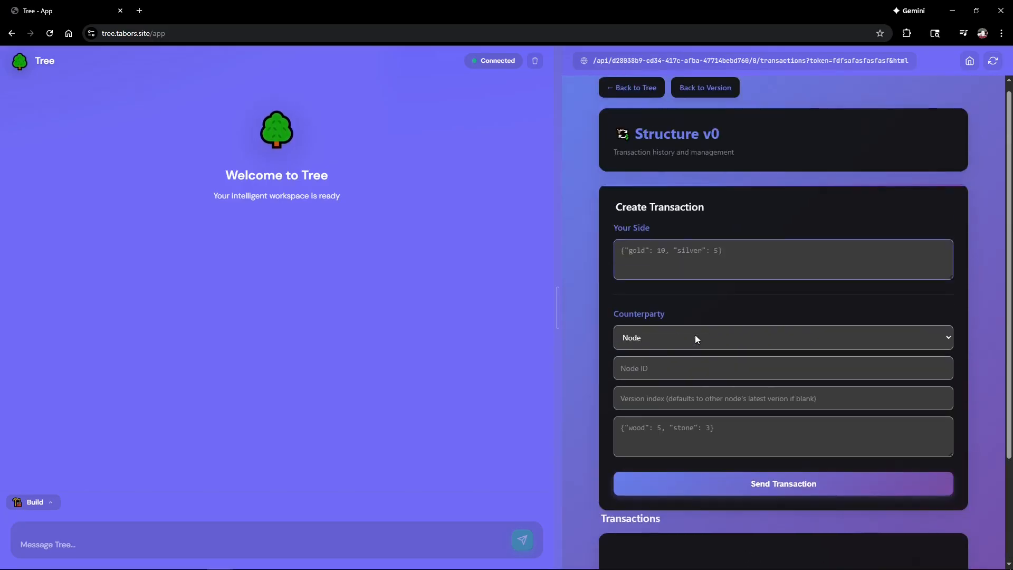
{"action": "scroll", "coordinate": [695, 338], "scroll_direction": "up", "scroll_amount": 1}
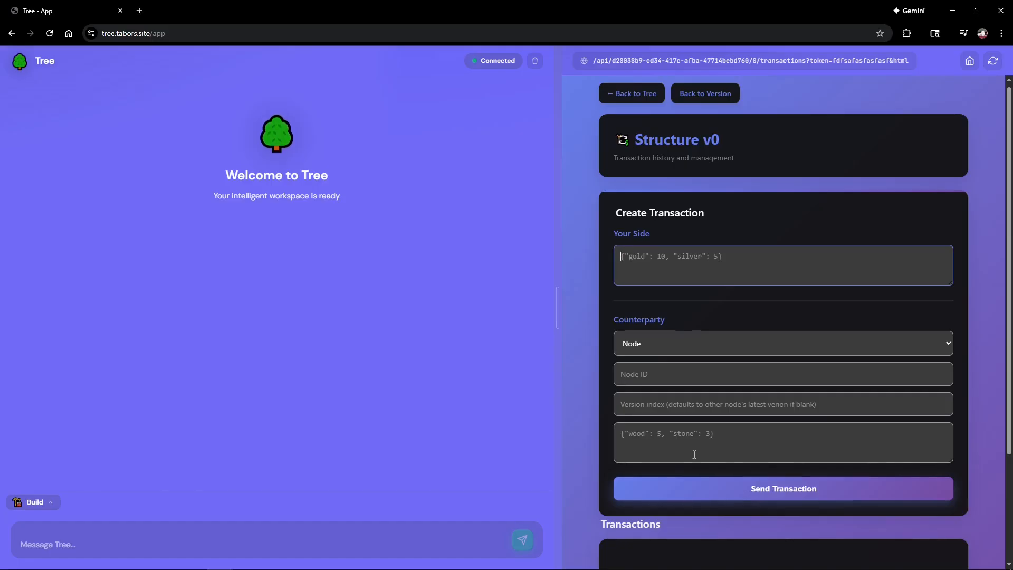
{"action": "scroll", "coordinate": [678, 338], "scroll_direction": "down", "scroll_amount": 3}
{"action": "scroll", "coordinate": [679, 338], "scroll_direction": "up", "scroll_amount": 3}
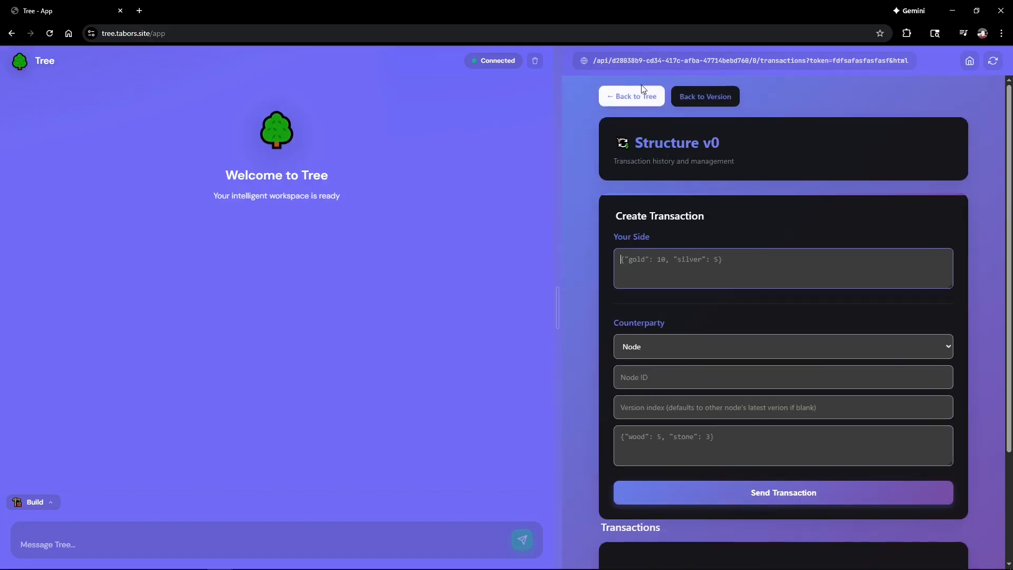
{"action": "scroll", "coordinate": [719, 356], "scroll_direction": "down", "scroll_amount": 2}
{"action": "scroll", "coordinate": [719, 356], "scroll_direction": "down", "scroll_amount": 1}
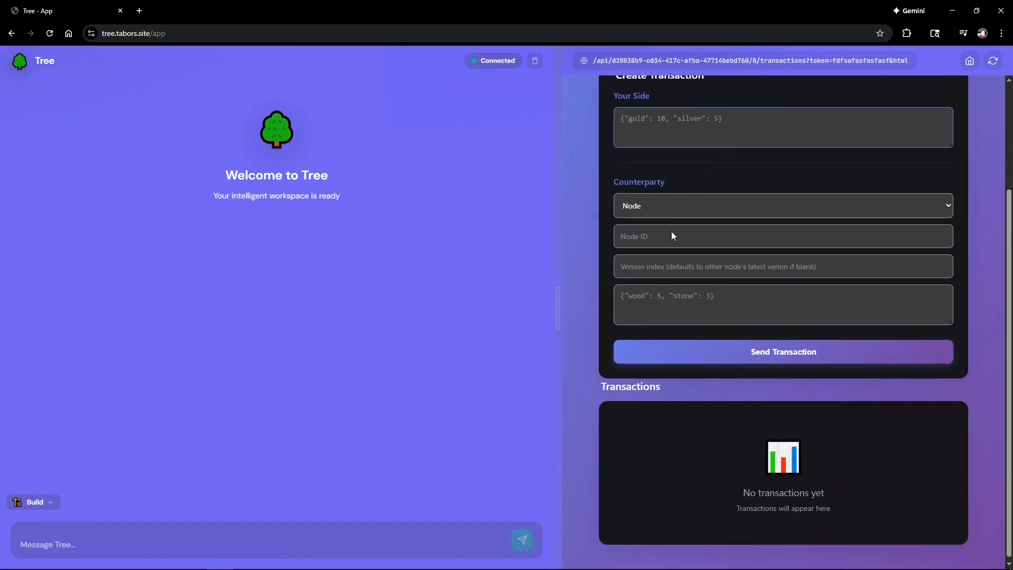
{"action": "scroll", "coordinate": [674, 236], "scroll_direction": "up", "scroll_amount": 3}
Step: Schedule Chapter 1: Foundations for 02/18/2026 at 2:33 PM
{"action": "left_click", "coordinate": [640, 100]}
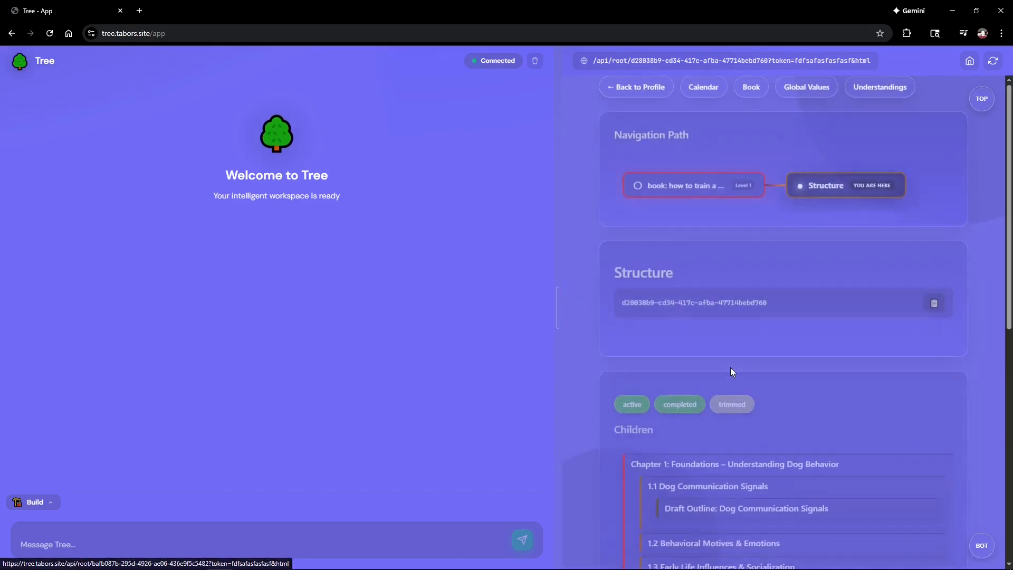
{"action": "scroll", "coordinate": [730, 372], "scroll_direction": "down", "scroll_amount": 8}
{"action": "scroll", "coordinate": [739, 391], "scroll_direction": "up", "scroll_amount": 8}
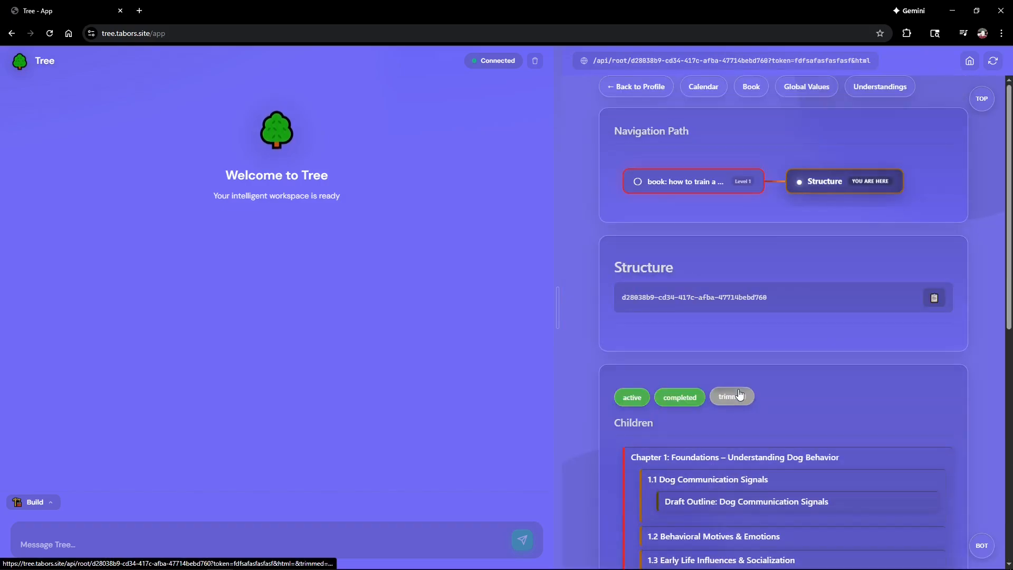
{"action": "left_click", "coordinate": [713, 93]}
{"action": "left_click", "coordinate": [620, 109]}
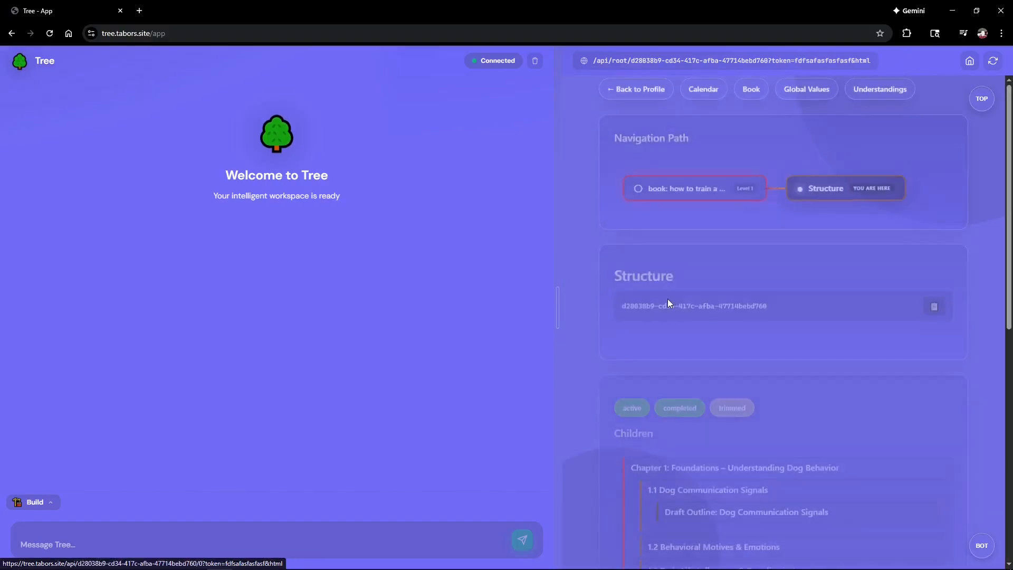
{"action": "left_click", "coordinate": [681, 454]}
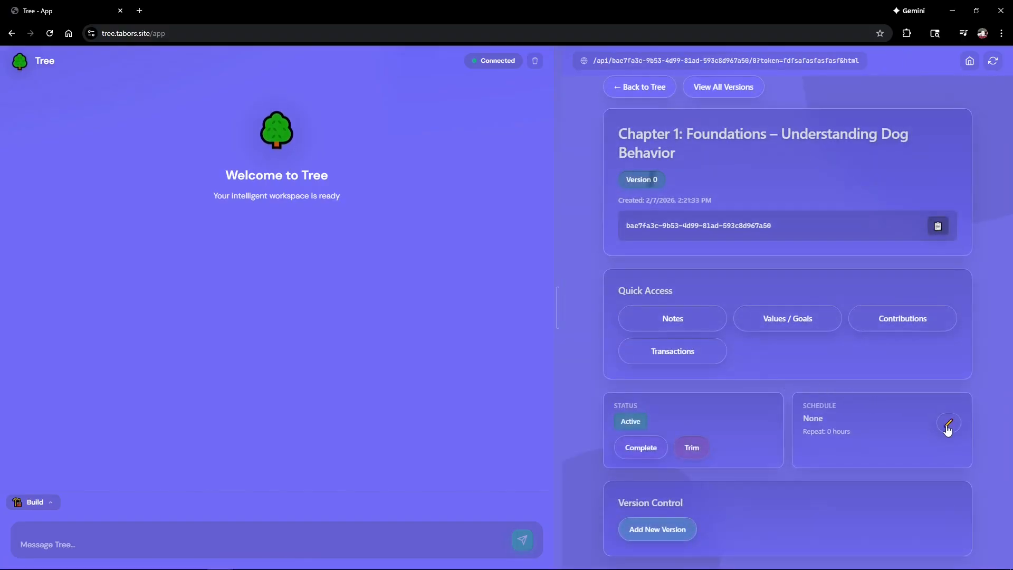
{"action": "left_click", "coordinate": [948, 426]}
{"action": "left_click", "coordinate": [844, 291]}
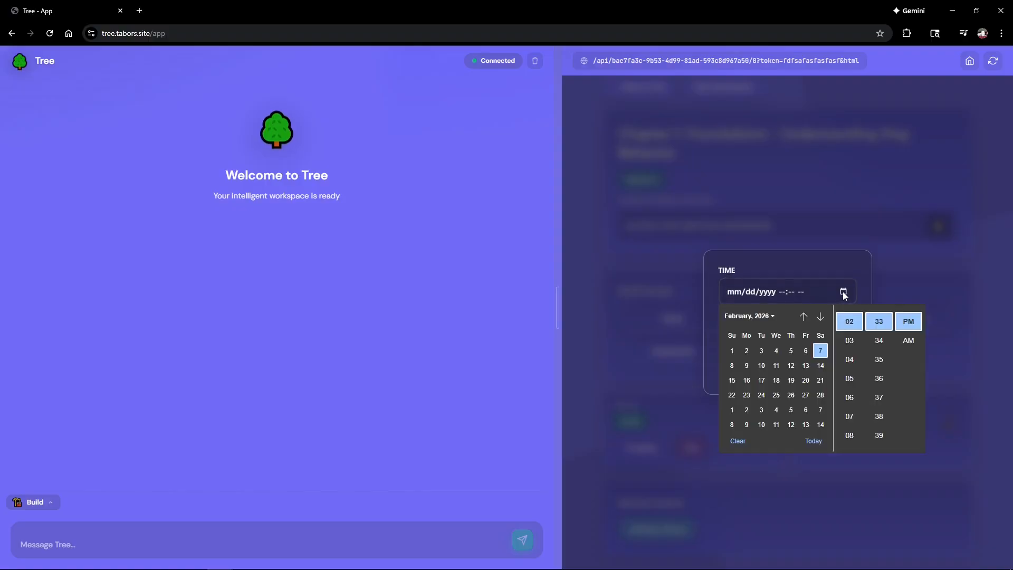
{"action": "left_click", "coordinate": [777, 380]}
{"action": "left_click", "coordinate": [816, 261]}
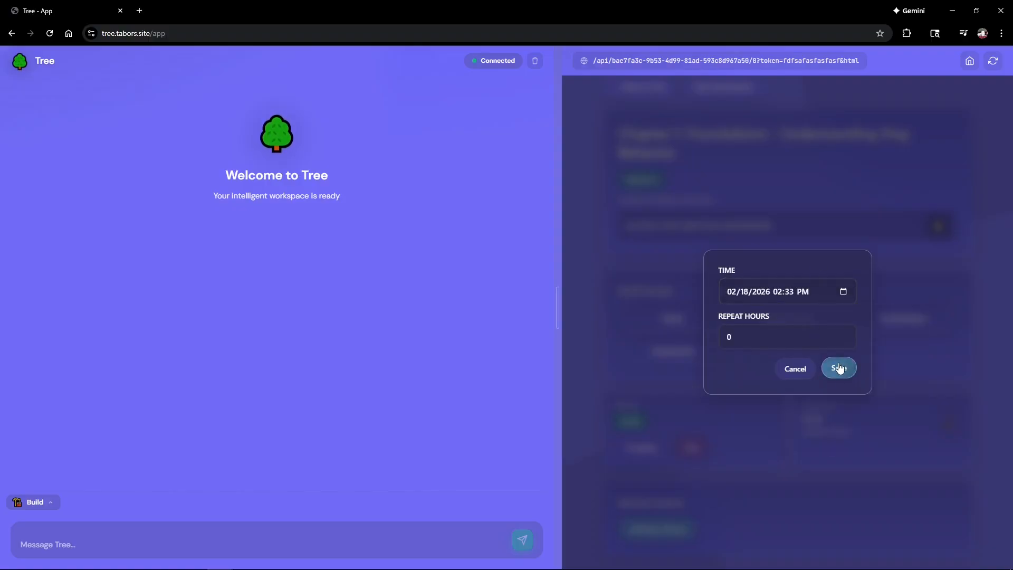
{"action": "left_click", "coordinate": [839, 368]}
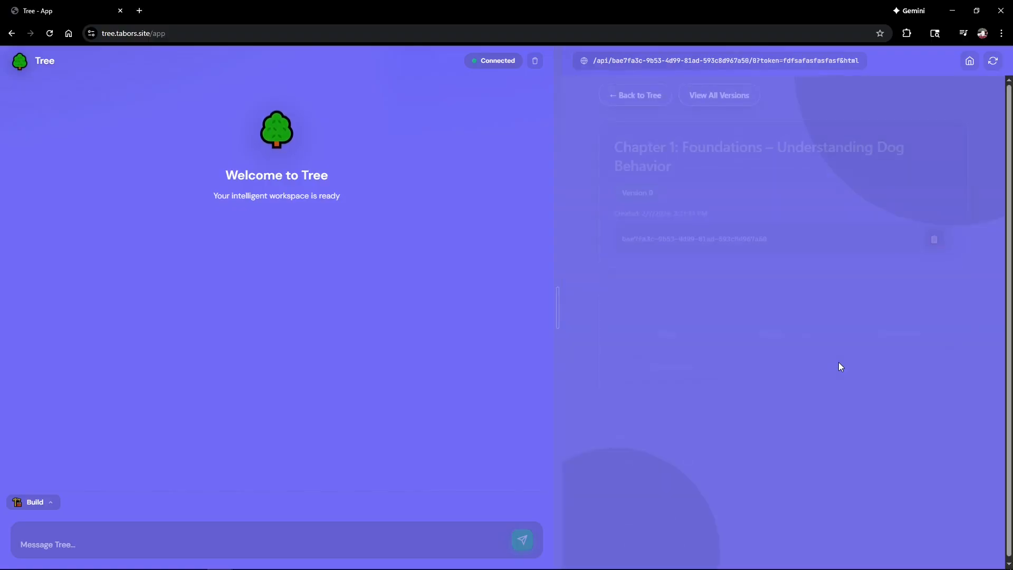
Step: Confirm Chapter 1 appears on February 18 in the tree's calendar
{"action": "left_click", "coordinate": [665, 94]}
{"action": "left_click", "coordinate": [702, 87]}
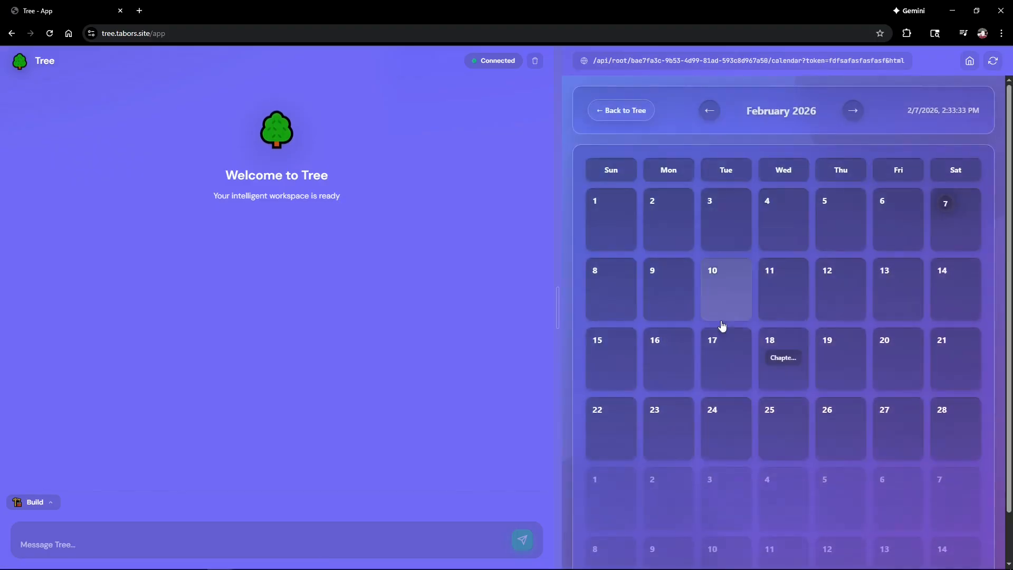
{"action": "scroll", "coordinate": [787, 375], "scroll_direction": "down", "scroll_amount": 1}
{"action": "left_click", "coordinate": [776, 319]}
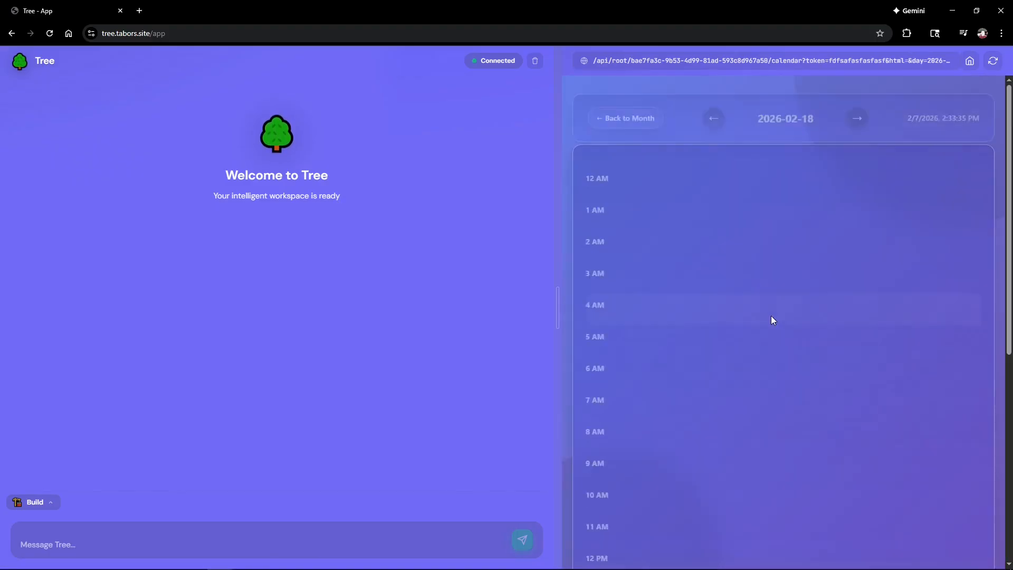
{"action": "left_click", "coordinate": [697, 236]}
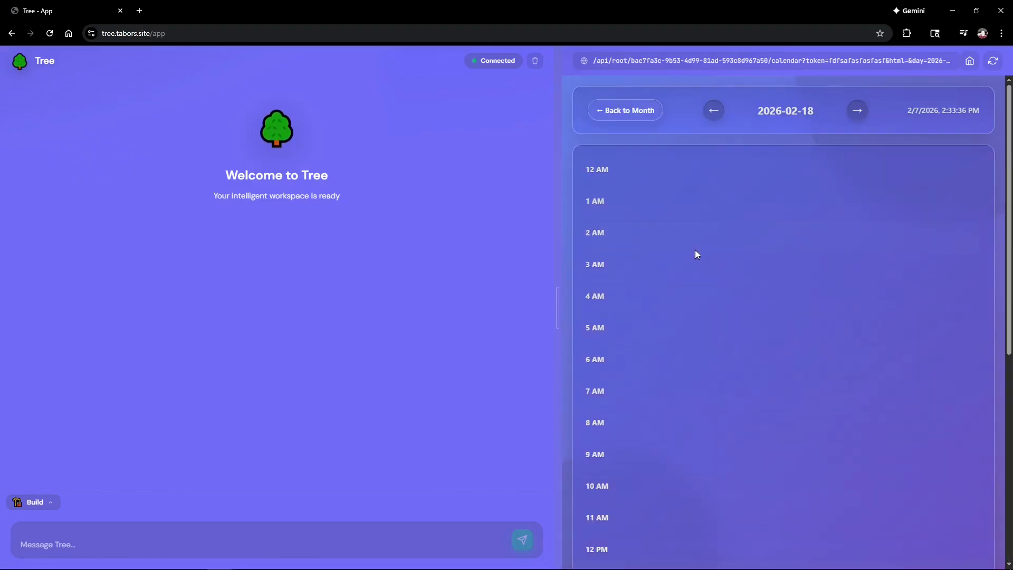
{"action": "left_click", "coordinate": [638, 107]}
{"action": "left_click", "coordinate": [638, 123]}
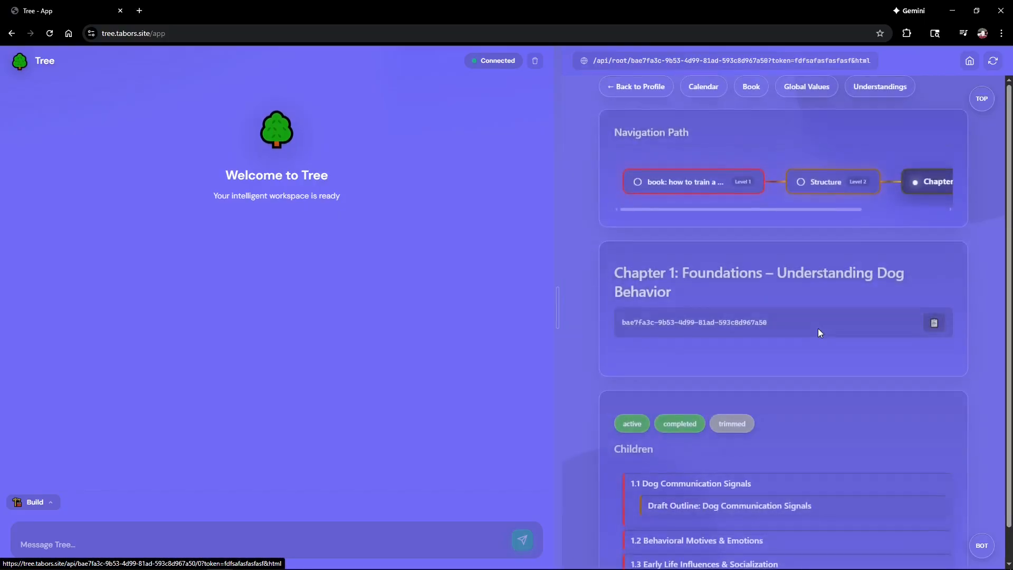
{"action": "left_click_drag", "start_coordinate": [822, 208], "coordinate": [934, 210]}
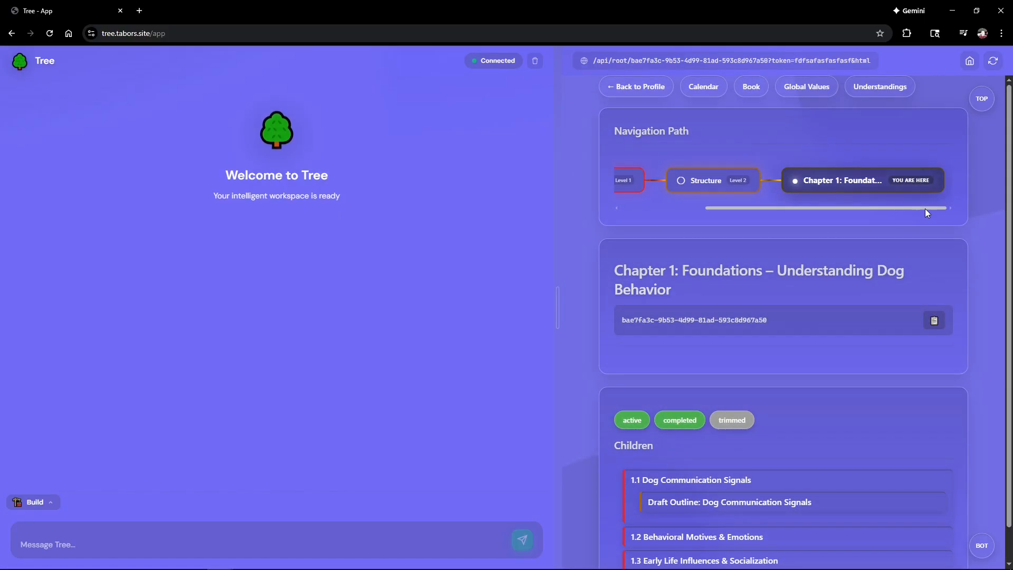
{"action": "mouse_move", "coordinate": [926, 209]}
{"action": "left_mouse_down"}
{"action": "mouse_move", "coordinate": [811, 201]}
{"action": "mouse_move", "coordinate": [922, 210]}
{"action": "left_mouse_up"}
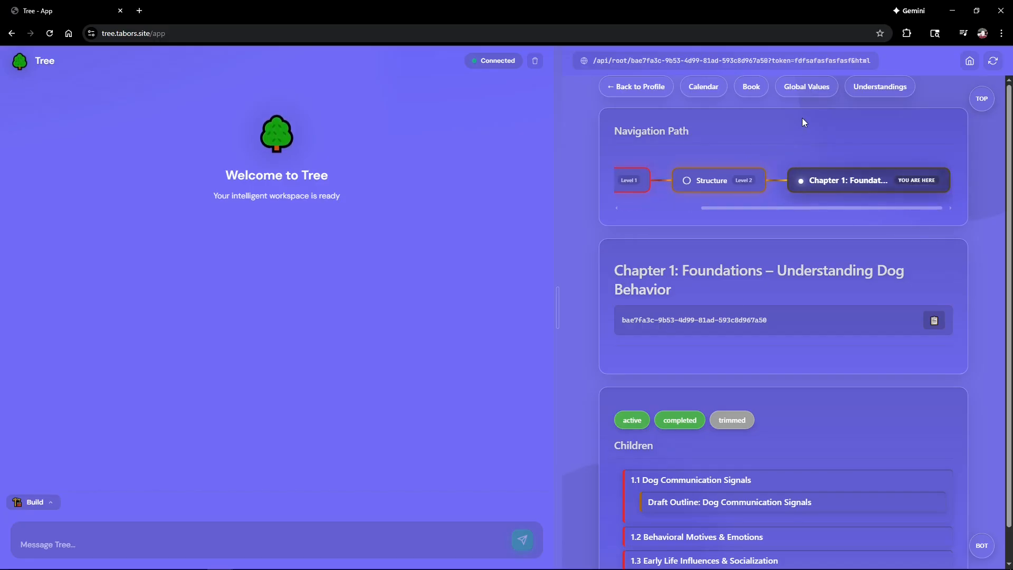
{"action": "left_click", "coordinate": [818, 87]}
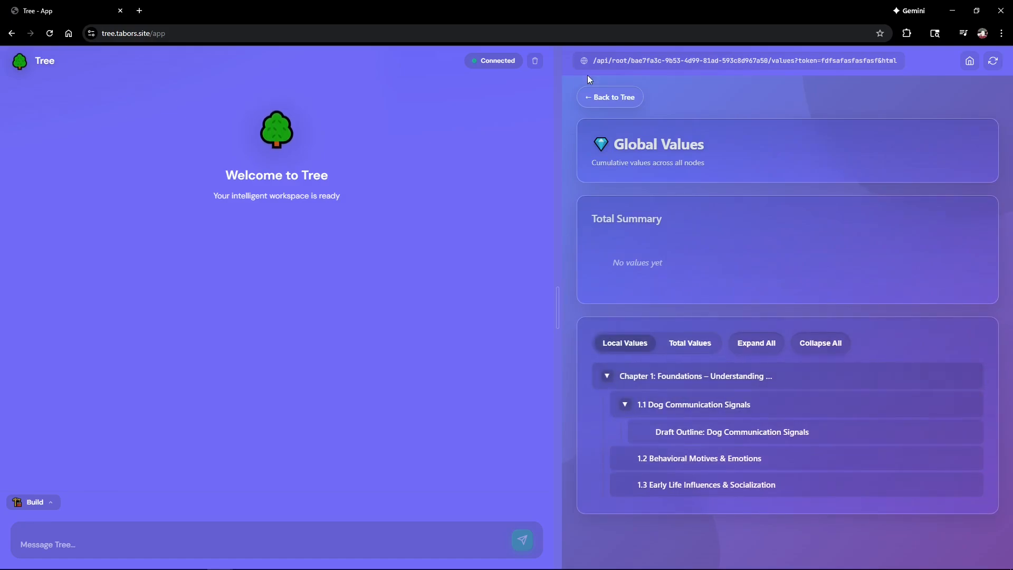
{"action": "left_click", "coordinate": [602, 94]}
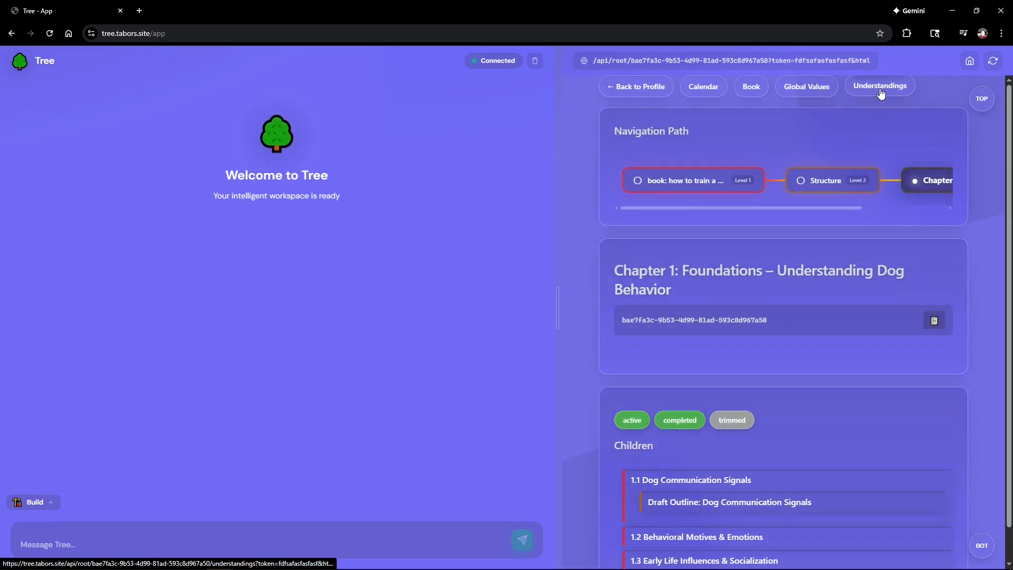
{"action": "left_click", "coordinate": [881, 92]}
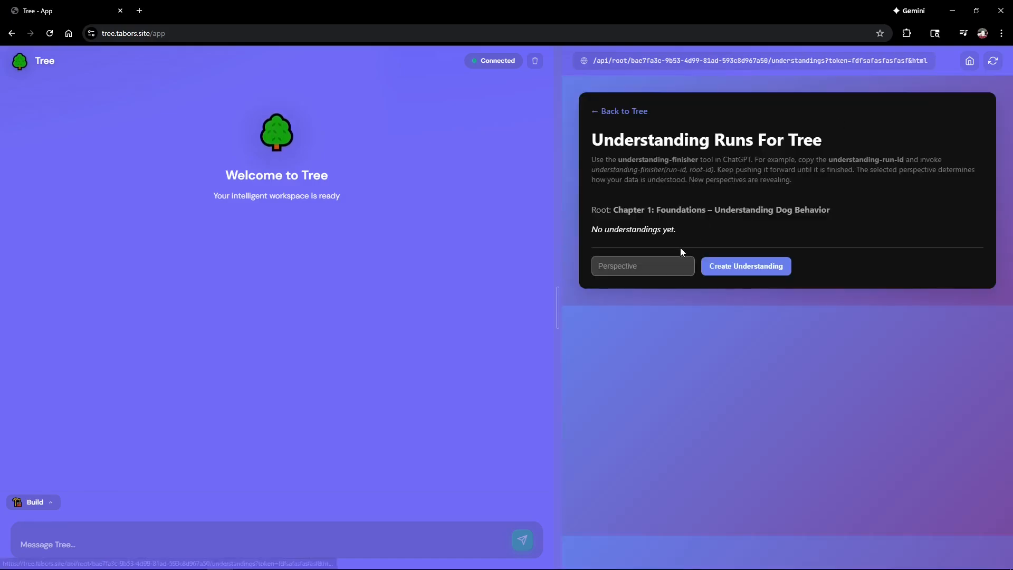
{"action": "left_click", "coordinate": [601, 111]}
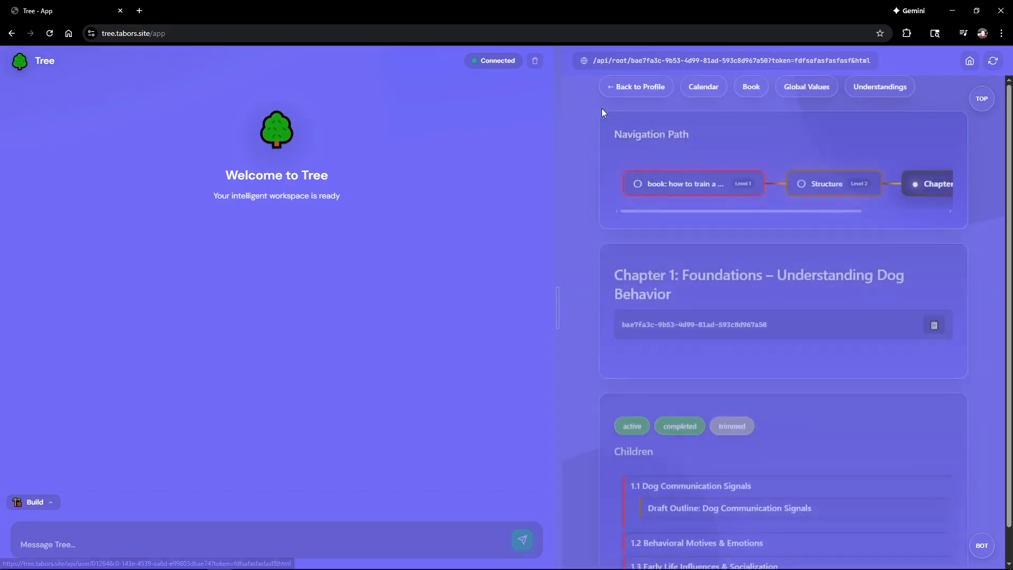
Step: Open the Carrot cake tree and view the Dry Ingredients node's notes
{"action": "scroll", "coordinate": [700, 449], "scroll_direction": "down", "scroll_amount": 2}
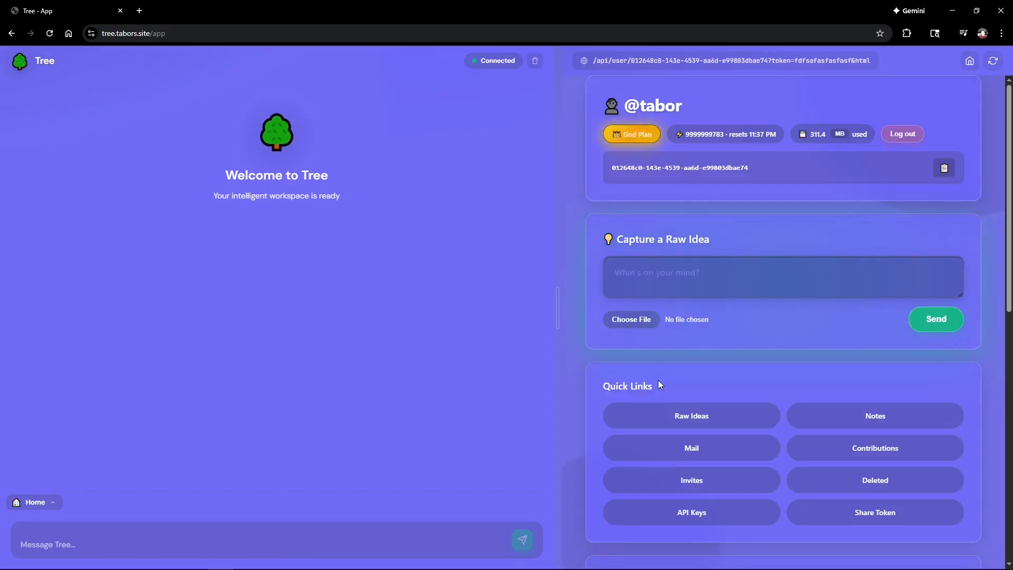
{"action": "scroll", "coordinate": [660, 382], "scroll_direction": "down", "scroll_amount": 10}
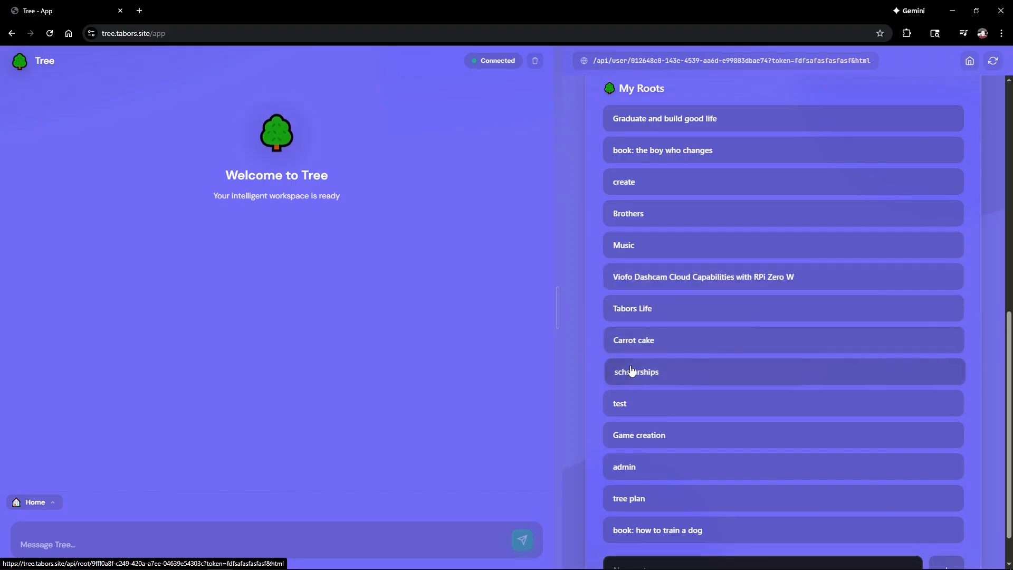
{"action": "left_click", "coordinate": [654, 341]}
{"action": "scroll", "coordinate": [736, 360], "scroll_direction": "down", "scroll_amount": 5}
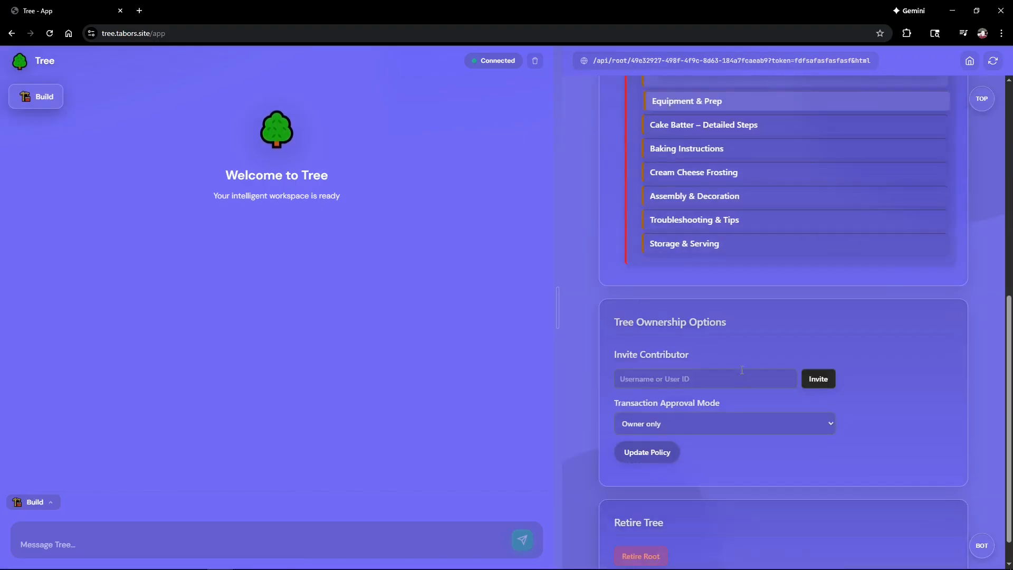
{"action": "scroll", "coordinate": [739, 371], "scroll_direction": "up", "scroll_amount": 8}
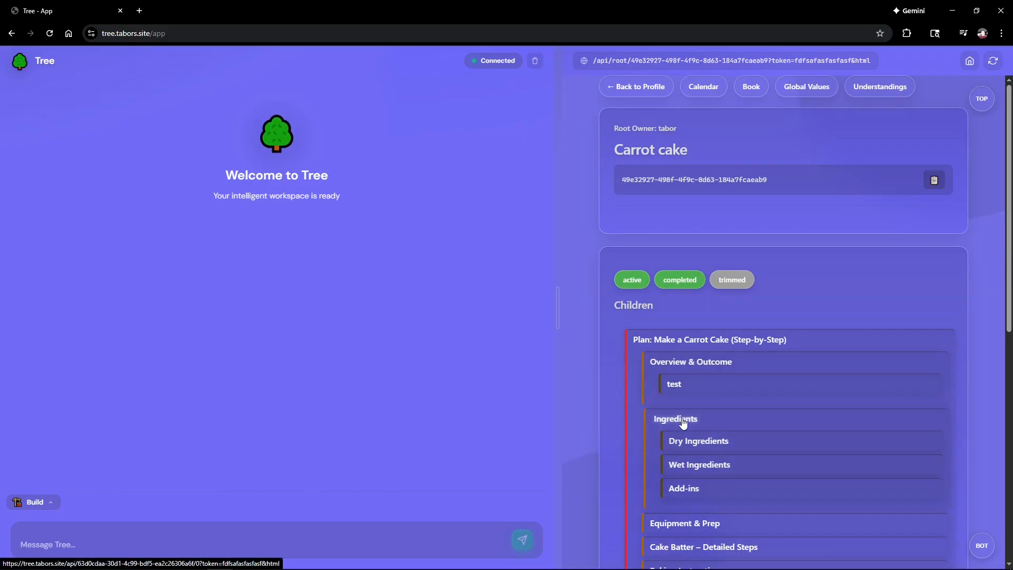
{"action": "scroll", "coordinate": [671, 445], "scroll_direction": "down", "scroll_amount": 5}
{"action": "left_click", "coordinate": [675, 105]}
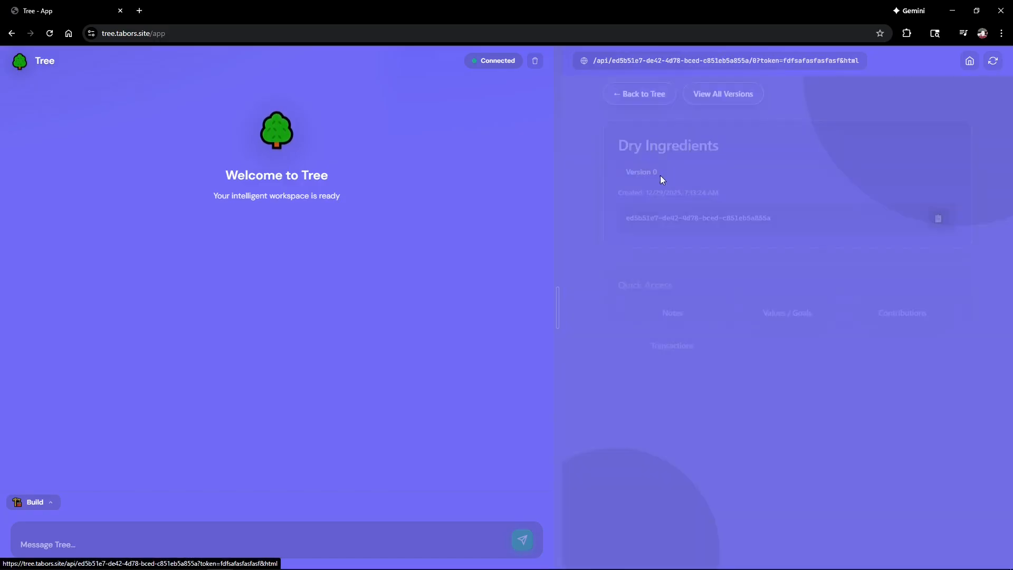
{"action": "left_click", "coordinate": [680, 300]}
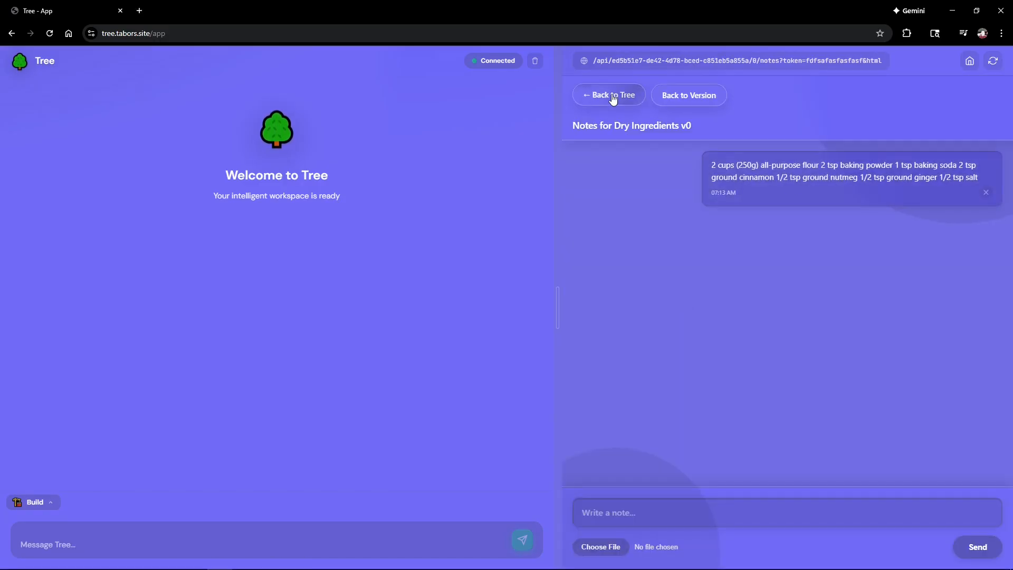
{"action": "left_click", "coordinate": [612, 96]}
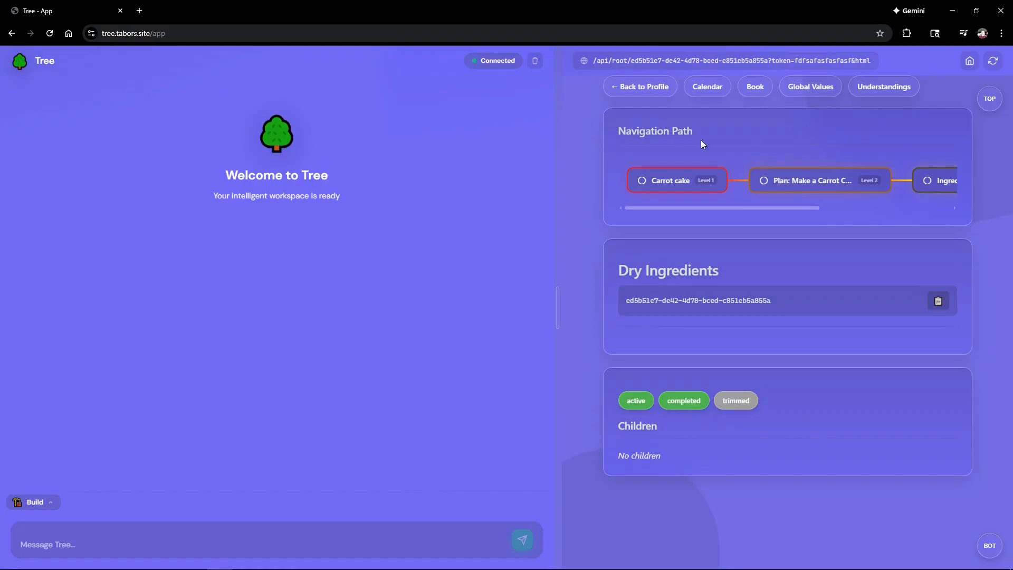
Step: Open Understanding Runs for the Carrot cake root and select the Perspective field
{"action": "left_click", "coordinate": [681, 183]}
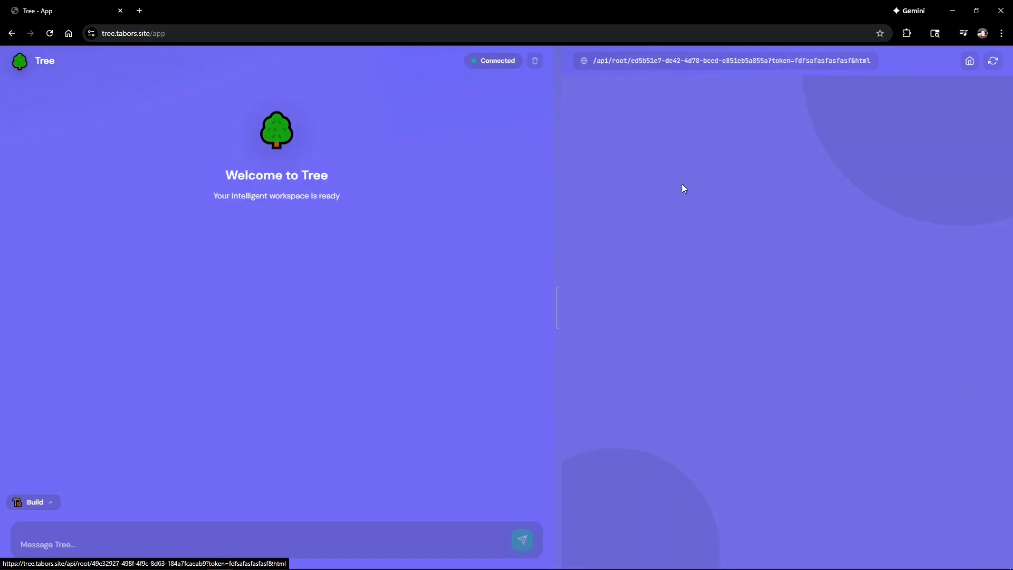
{"action": "left_click", "coordinate": [895, 89]}
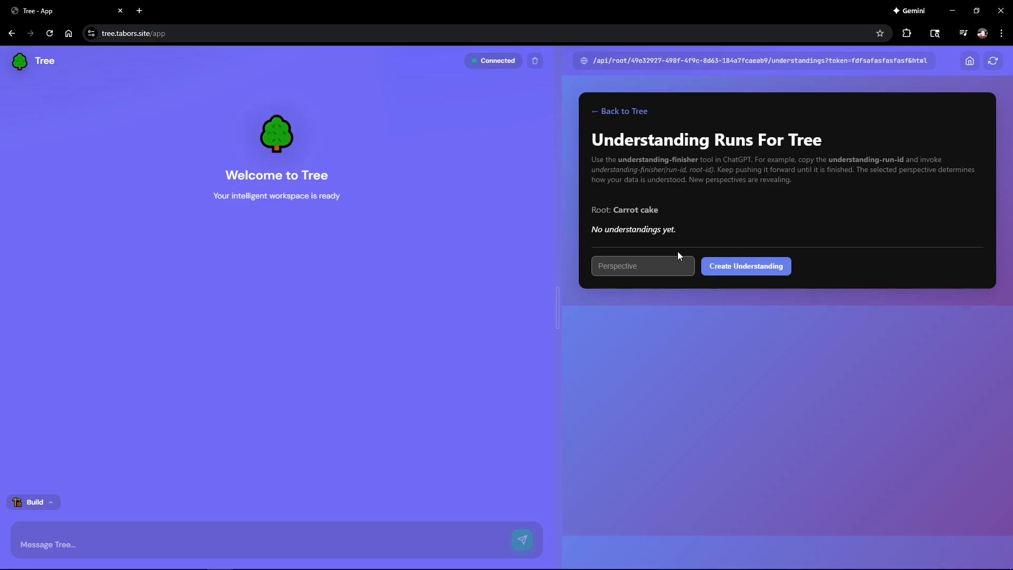
{"action": "left_click", "coordinate": [627, 267]}
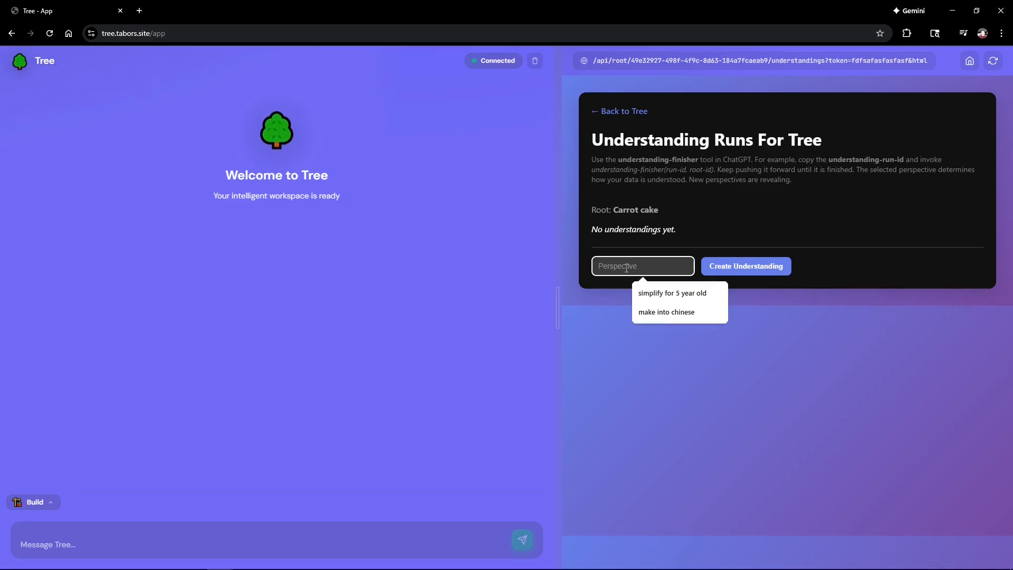
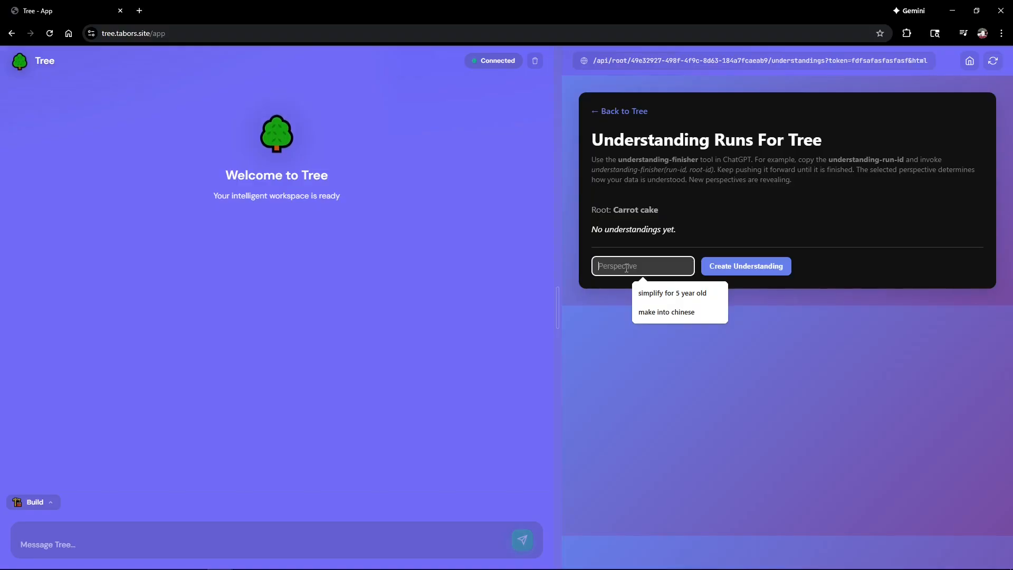
Step: Browse the saved perspective suggestions, previewing 'simplify for 5 year old', then return to the runs list
{"action": "key", "text": "Down"}
{"action": "key", "text": "Down"}
{"action": "key", "text": "Down"}
{"action": "key", "text": "Down"}
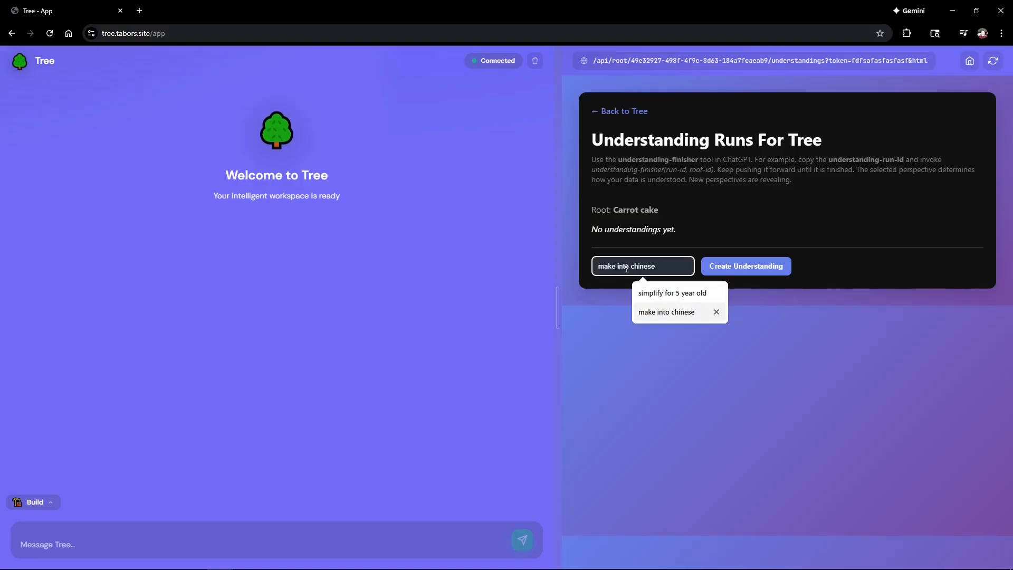
{"action": "key", "text": "Up"}
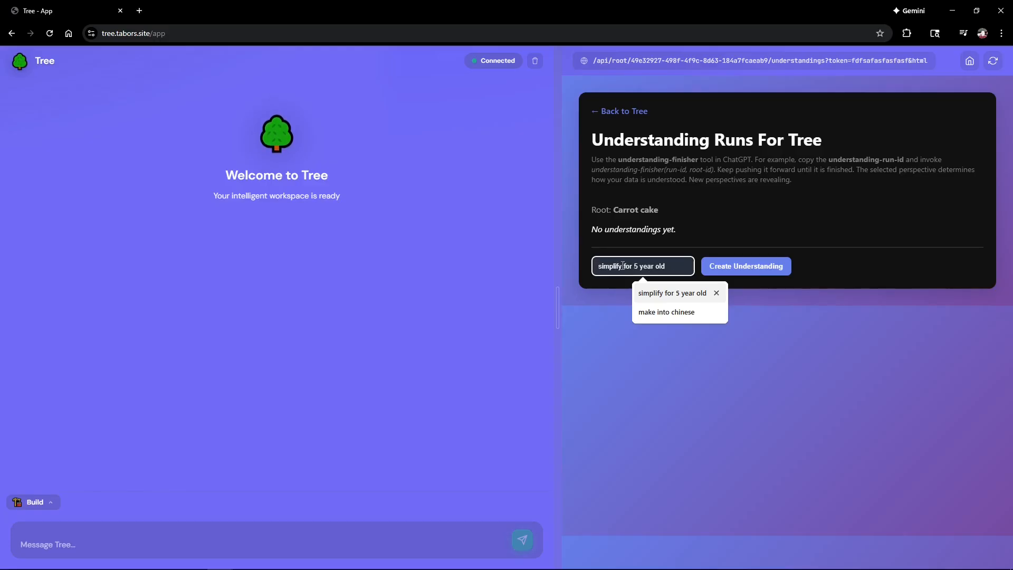
{"action": "left_click", "coordinate": [702, 272]}
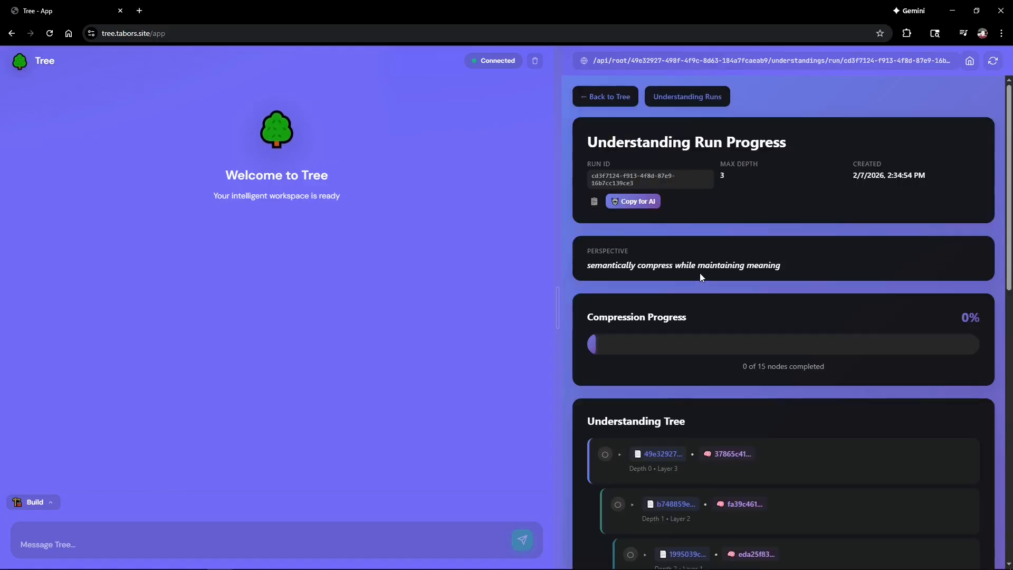
{"action": "left_click", "coordinate": [683, 100]}
Step: Create a 'turn into a song' understanding run and copy its command for the AI
{"action": "left_click", "coordinate": [630, 302]}
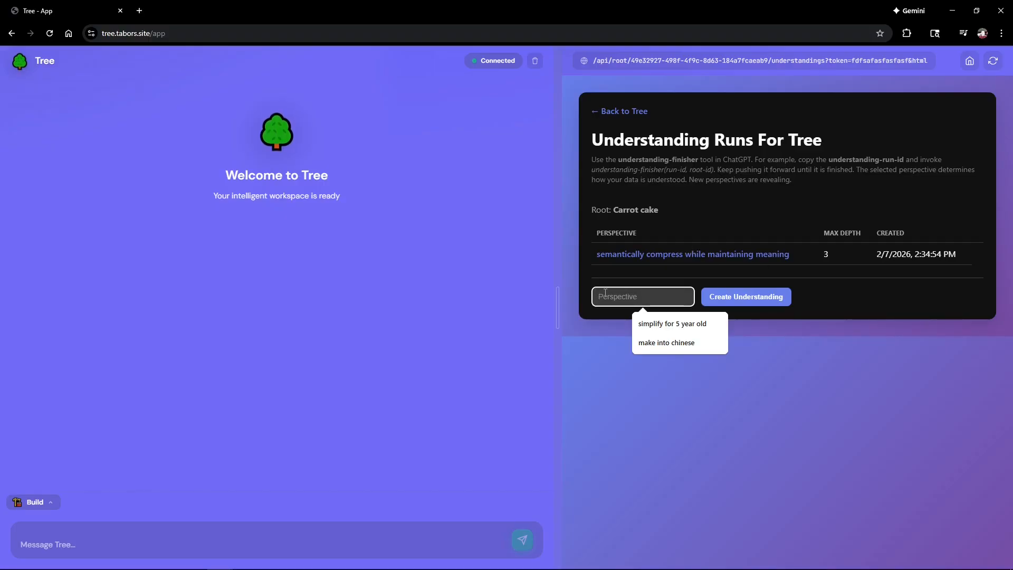
{"action": "type", "text": "turn into"}
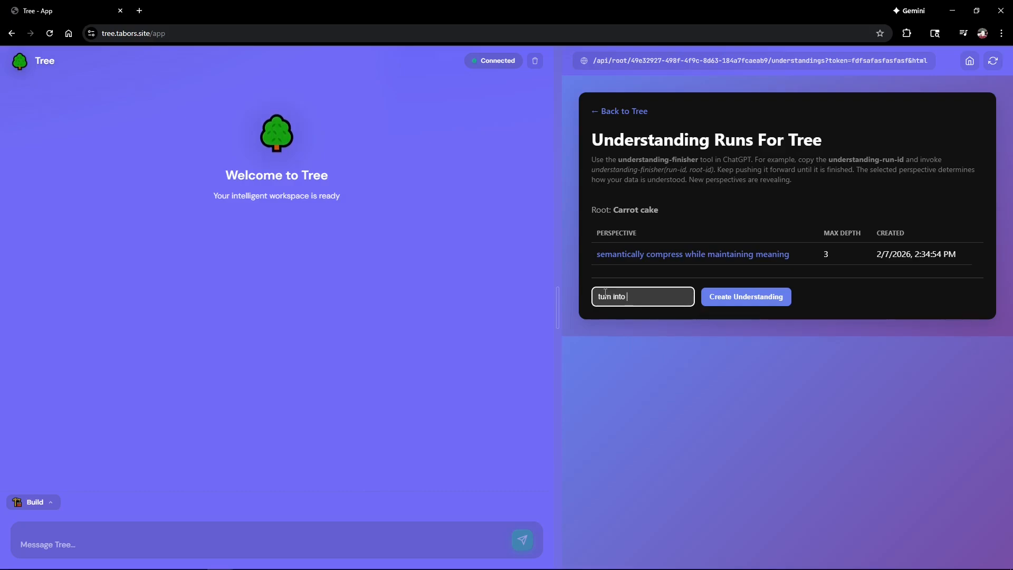
{"action": "type", "text": " a song"}
{"action": "left_click", "coordinate": [752, 297]}
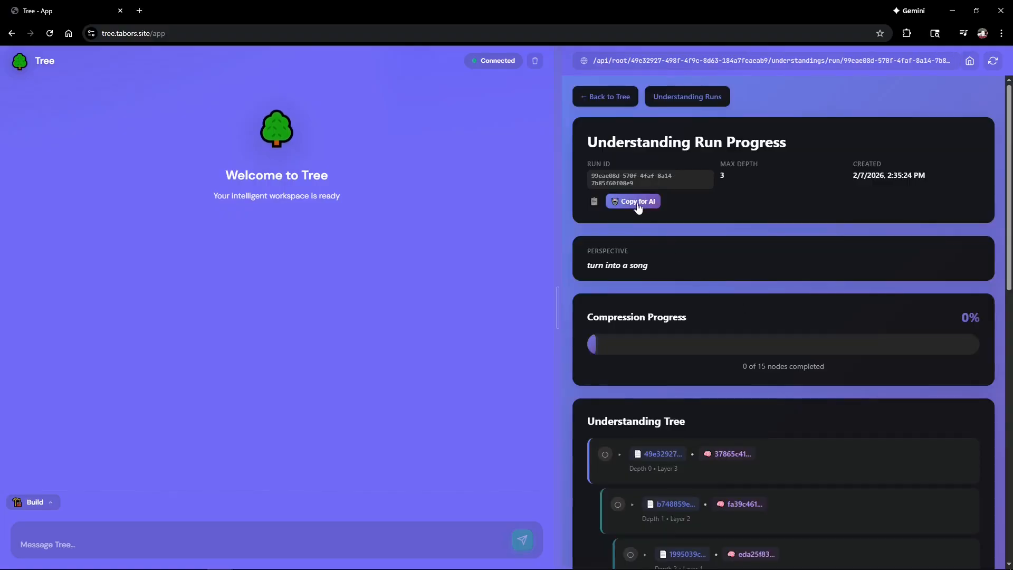
{"action": "left_click", "coordinate": [636, 202]}
Step: Switch the chat to Reflect mode and send the pasted understanding-finisher command for the song run
{"action": "left_click", "coordinate": [50, 504]}
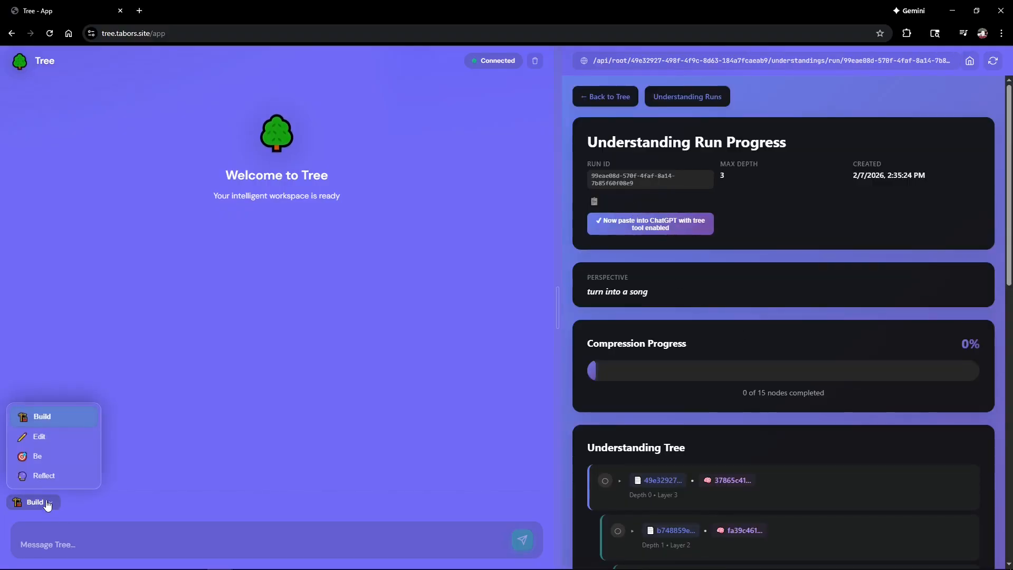
{"action": "left_click", "coordinate": [40, 475]}
{"action": "left_click", "coordinate": [77, 538]}
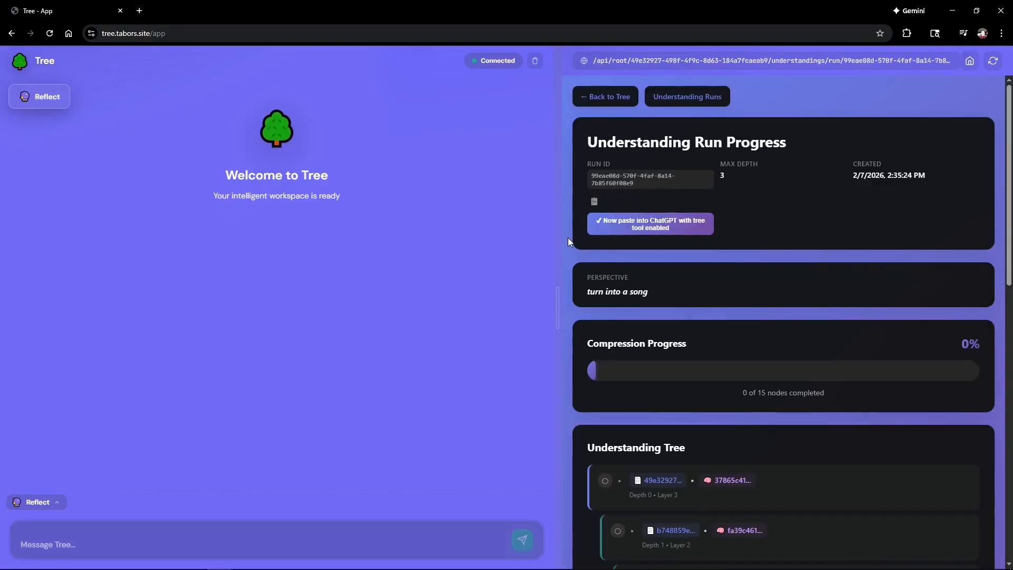
{"action": "type", "text": "understanding-finisher rootId 49e32927-498f-4f9c-8d63-184a7fcaeab9, run 99eae08d-570f-4faf-8a14-7b85f60f08e9"}
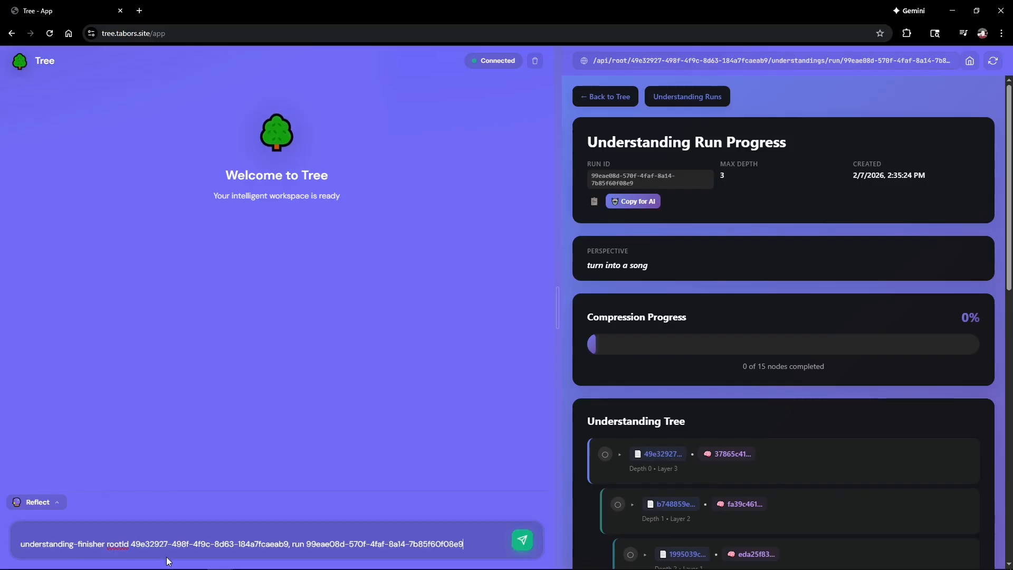
{"action": "key", "text": "Return"}
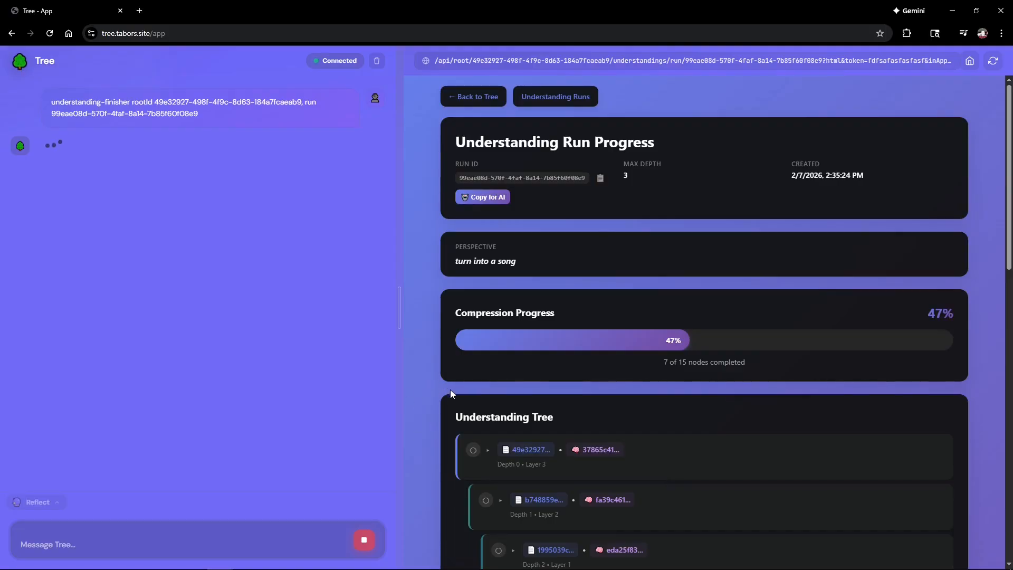
Step: Review the song verses generated so far in the Understanding Tree nodes
{"action": "scroll", "coordinate": [455, 408], "scroll_direction": "down", "scroll_amount": 1}
{"action": "scroll", "coordinate": [458, 406], "scroll_direction": "down", "scroll_amount": 10}
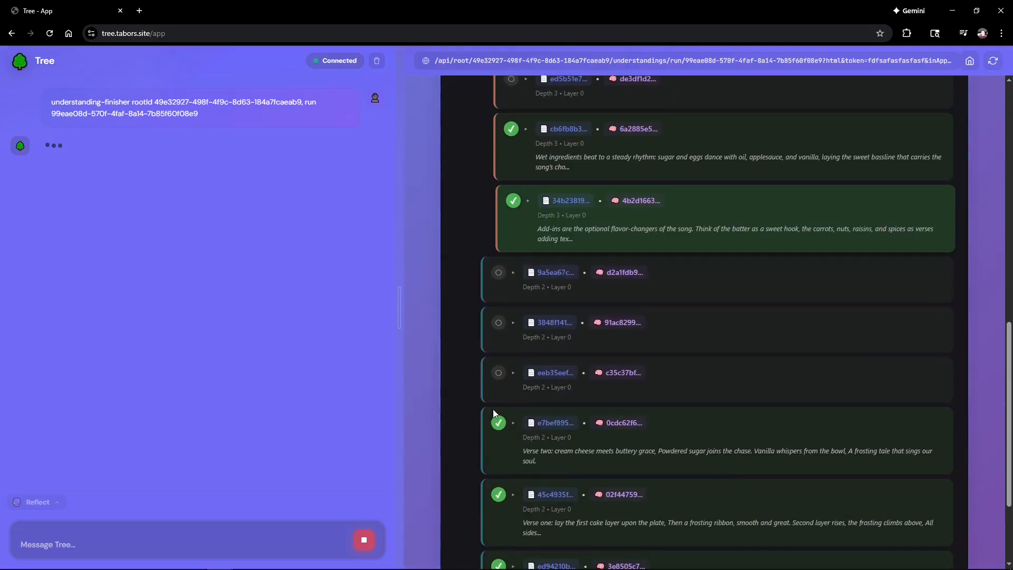
{"action": "scroll", "coordinate": [474, 424], "scroll_direction": "up", "scroll_amount": 12}
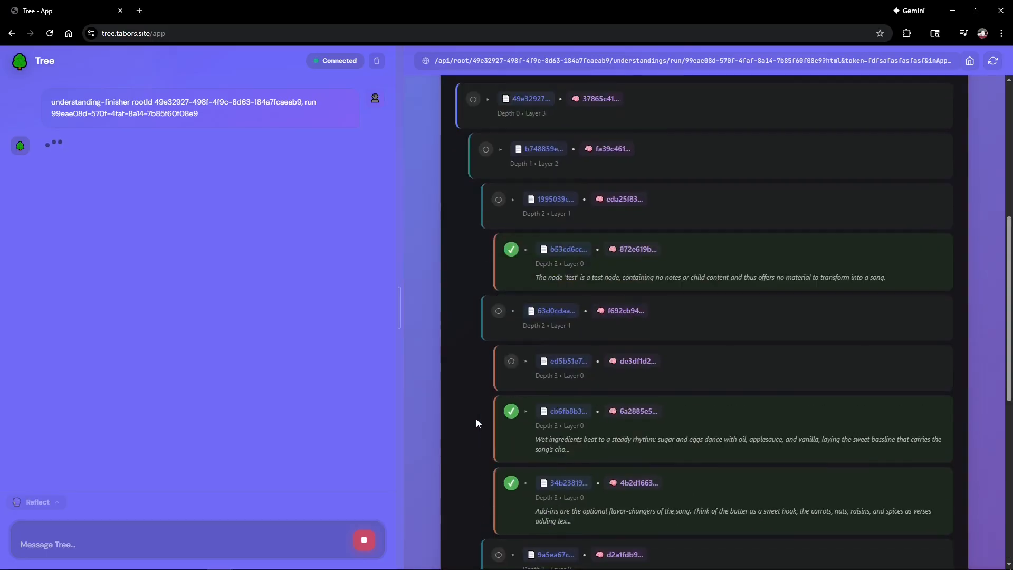
{"action": "scroll", "coordinate": [467, 423], "scroll_direction": "down", "scroll_amount": 6}
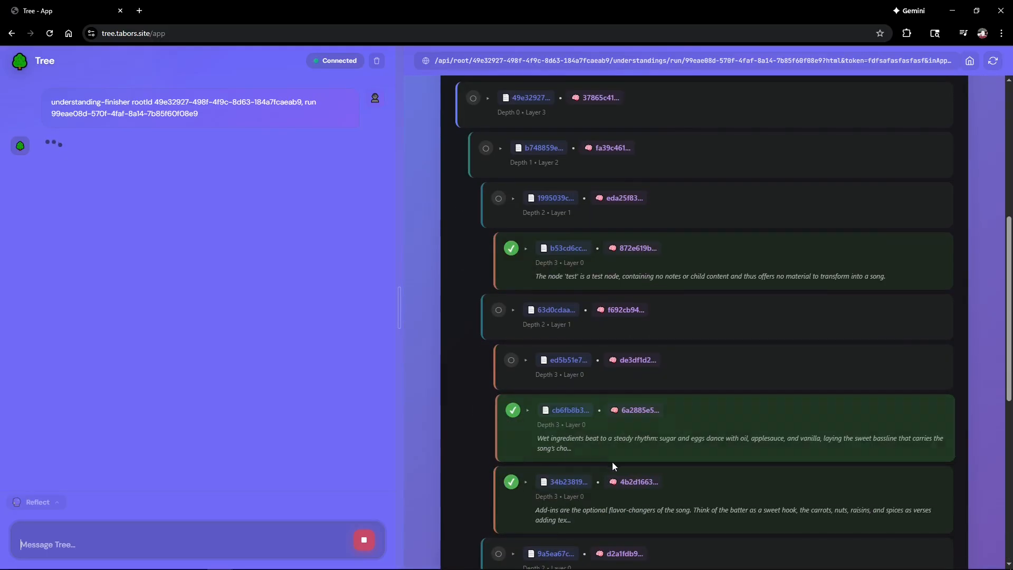
{"action": "scroll", "coordinate": [613, 461], "scroll_direction": "down", "scroll_amount": 4}
{"action": "scroll", "coordinate": [620, 473], "scroll_direction": "up", "scroll_amount": 8}
{"action": "scroll", "coordinate": [647, 513], "scroll_direction": "up", "scroll_amount": 3}
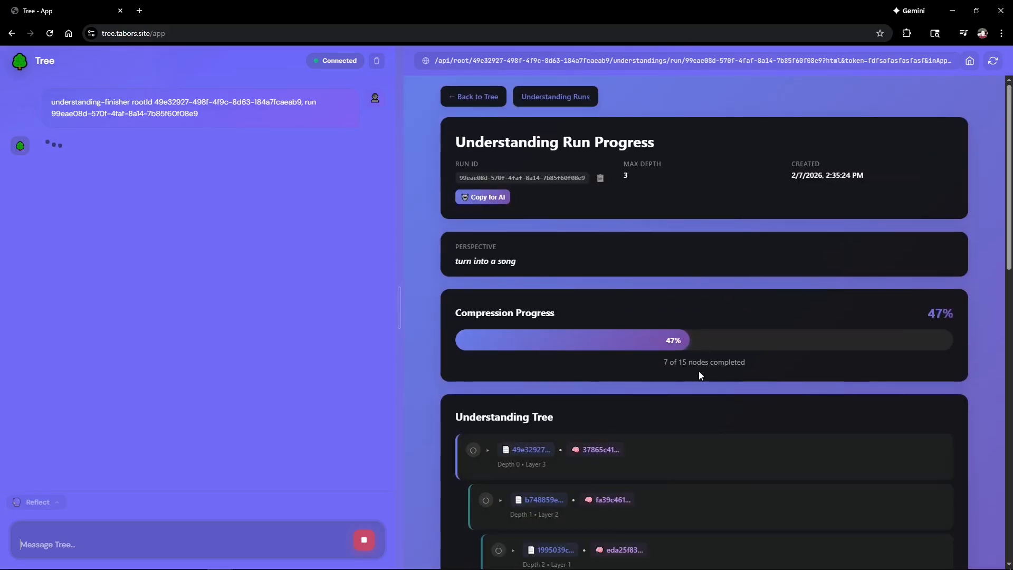
{"action": "scroll", "coordinate": [644, 422], "scroll_direction": "down", "scroll_amount": 8}
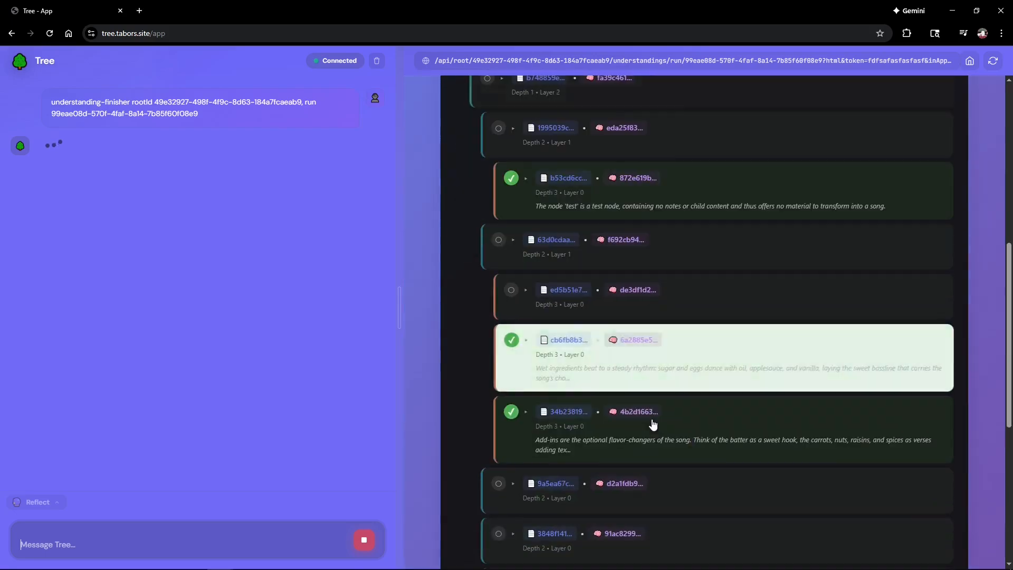
{"action": "scroll", "coordinate": [663, 445], "scroll_direction": "up", "scroll_amount": 8}
Step: Go back to the Carrot cake tree page and scroll up to its header
{"action": "left_click", "coordinate": [470, 95]}
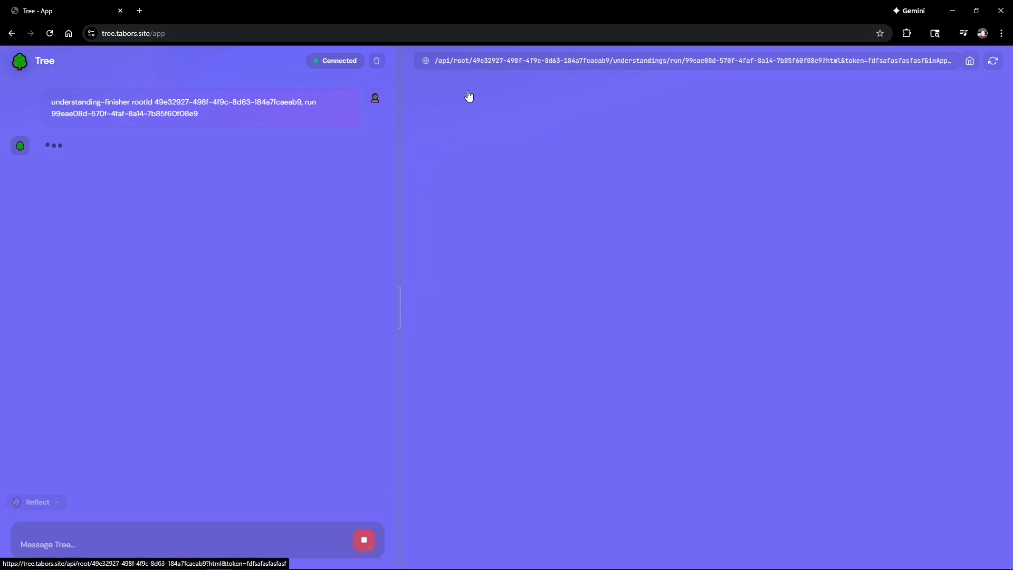
{"action": "scroll", "coordinate": [594, 372], "scroll_direction": "down", "scroll_amount": 3}
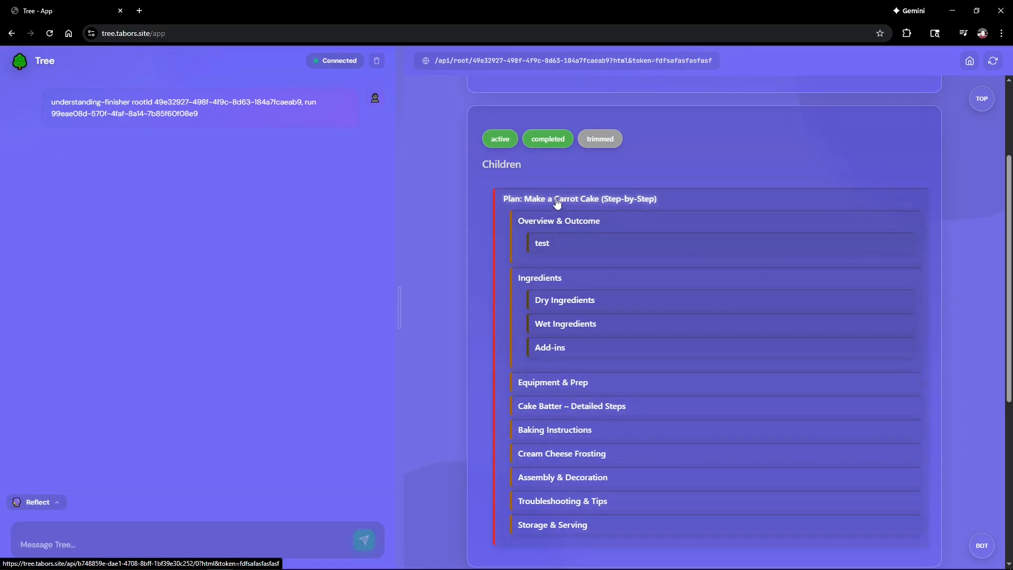
{"action": "scroll", "coordinate": [600, 312], "scroll_direction": "down", "scroll_amount": 5}
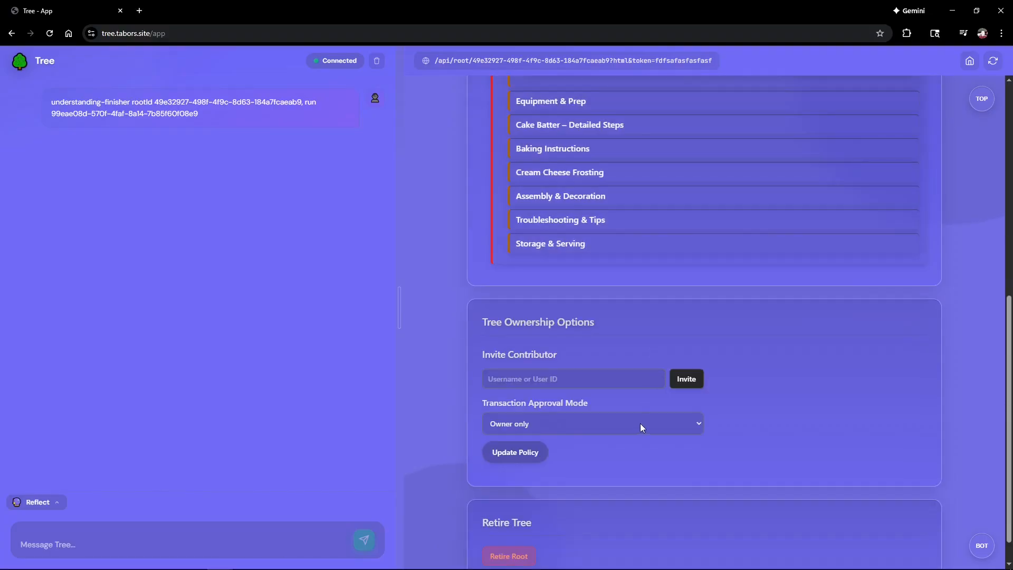
{"action": "scroll", "coordinate": [641, 423], "scroll_direction": "up", "scroll_amount": 5}
{"action": "scroll", "coordinate": [606, 464], "scroll_direction": "down", "scroll_amount": 6}
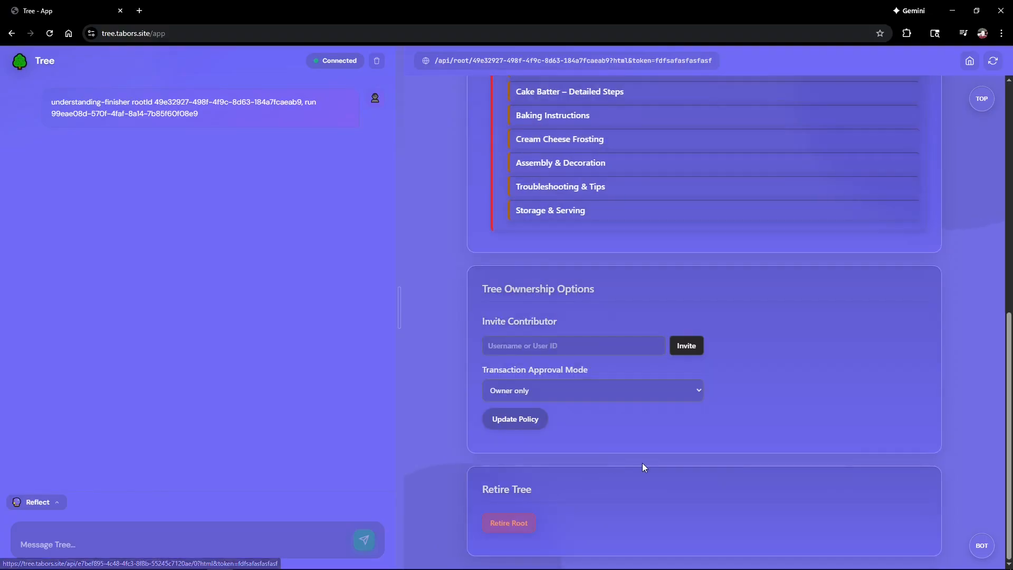
{"action": "scroll", "coordinate": [644, 472], "scroll_direction": "up", "scroll_amount": 7}
{"action": "scroll", "coordinate": [628, 459], "scroll_direction": "up", "scroll_amount": 2}
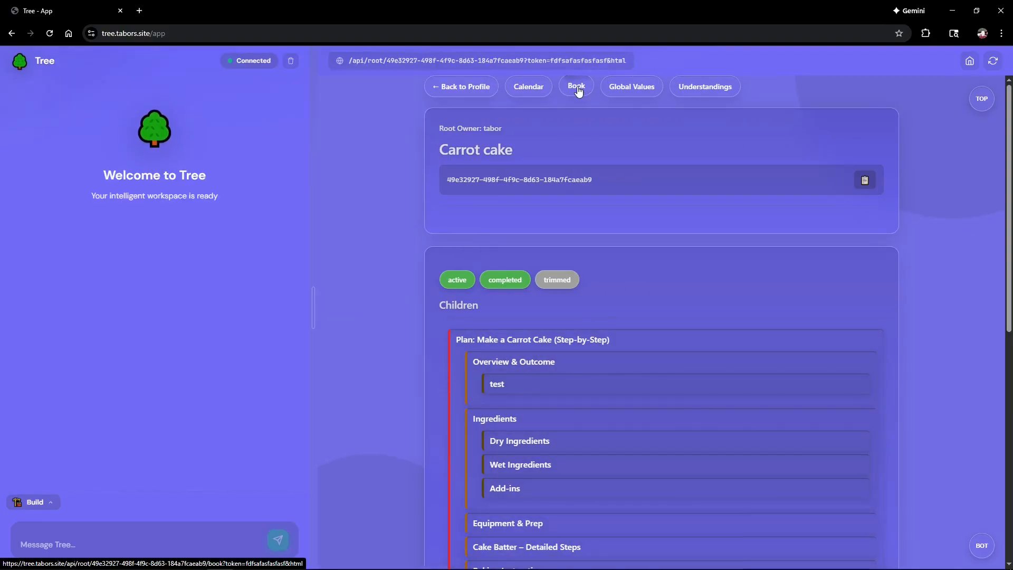
Step: View the Carrot cake tree in book form and scroll through its contents
{"action": "left_click", "coordinate": [571, 88]}
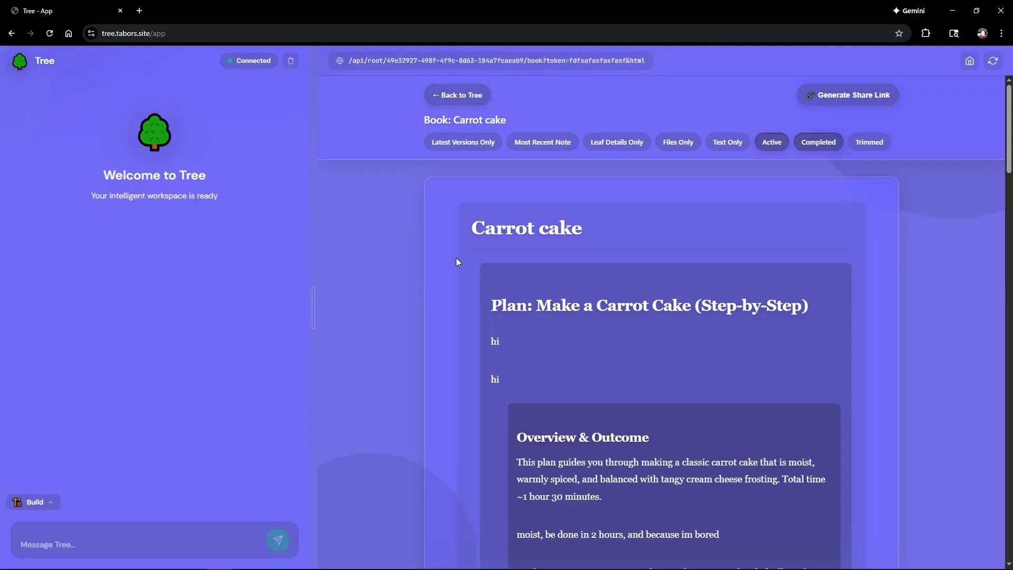
{"action": "scroll", "coordinate": [457, 261], "scroll_direction": "down", "scroll_amount": 7}
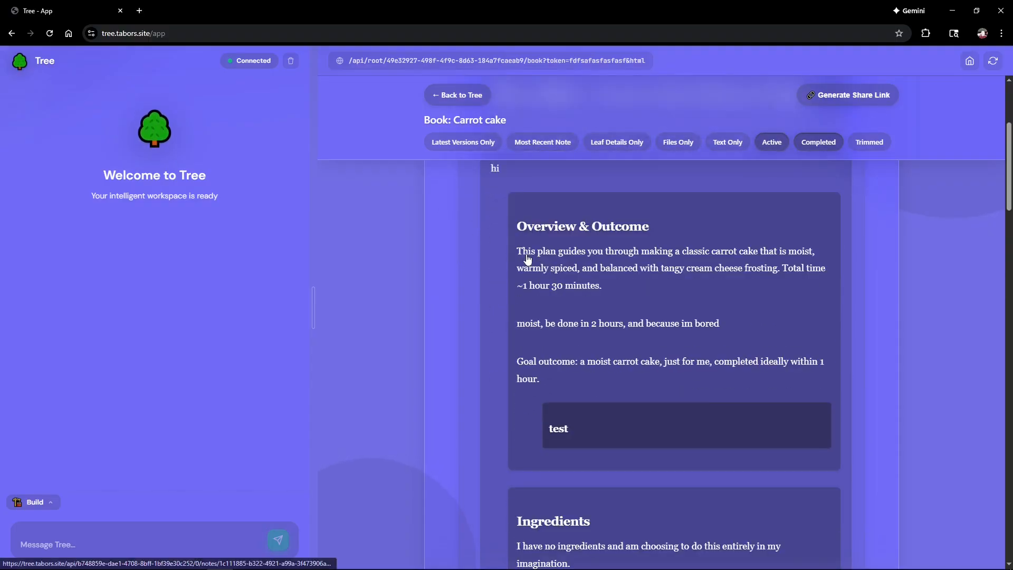
{"action": "scroll", "coordinate": [590, 311], "scroll_direction": "down", "scroll_amount": 10}
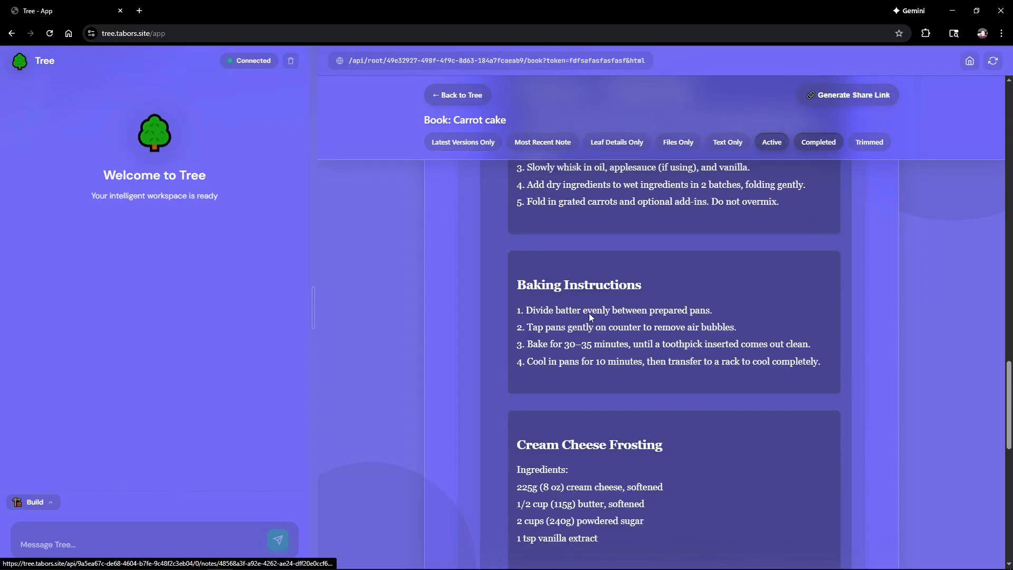
{"action": "scroll", "coordinate": [685, 352], "scroll_direction": "down", "scroll_amount": 5}
{"action": "scroll", "coordinate": [686, 380], "scroll_direction": "up", "scroll_amount": 15}
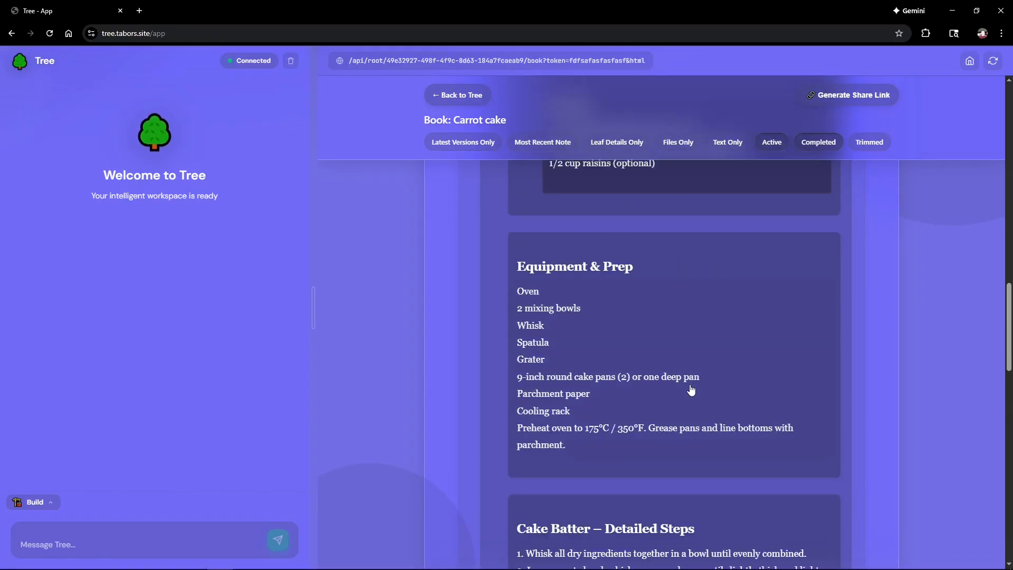
{"action": "scroll", "coordinate": [683, 397], "scroll_direction": "up", "scroll_amount": 4}
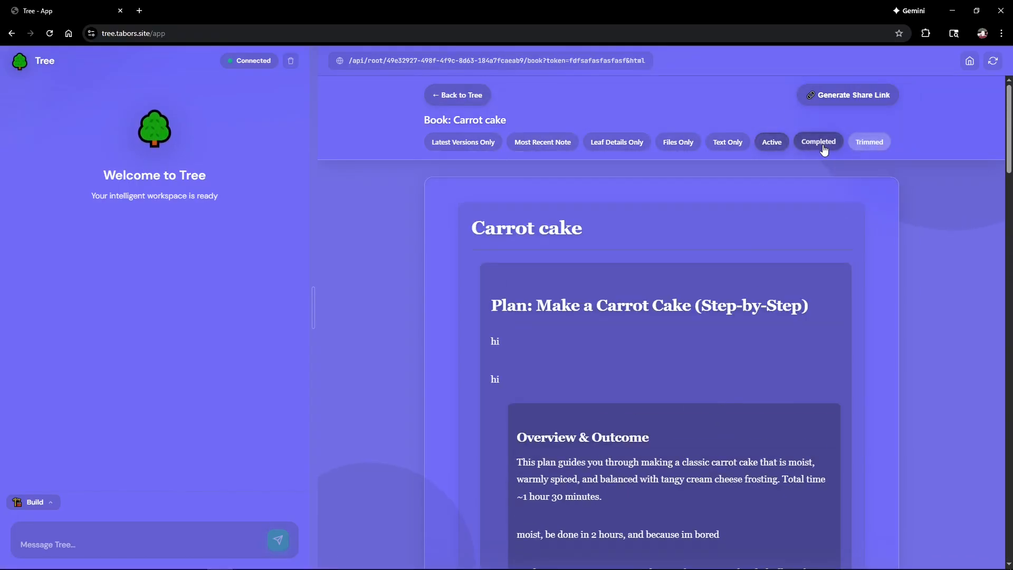
Step: Generate a share link for the Carrot cake book and review the shared page
{"action": "left_click", "coordinate": [839, 96]}
{"action": "scroll", "coordinate": [563, 338], "scroll_direction": "down", "scroll_amount": 8}
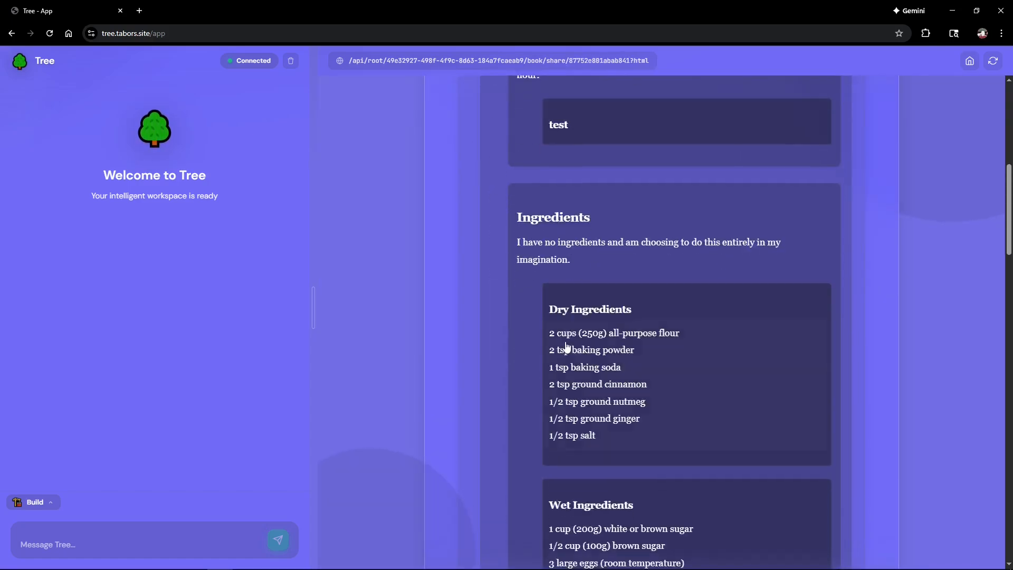
{"action": "scroll", "coordinate": [567, 347], "scroll_direction": "down", "scroll_amount": 8}
{"action": "scroll", "coordinate": [566, 346], "scroll_direction": "up", "scroll_amount": 16}
{"action": "scroll", "coordinate": [566, 346], "scroll_direction": "down", "scroll_amount": 12}
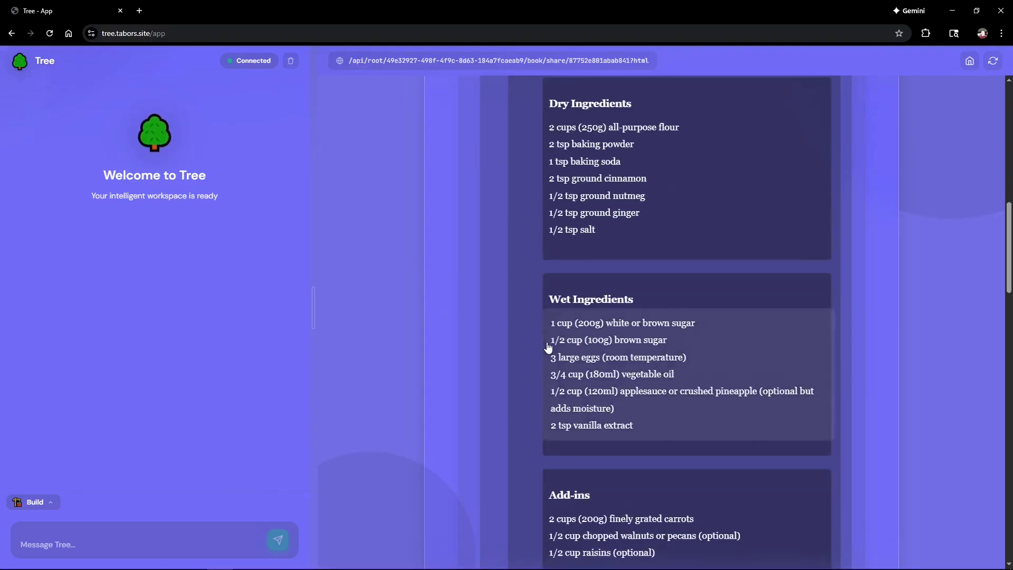
{"action": "scroll", "coordinate": [549, 348], "scroll_direction": "down", "scroll_amount": 10}
{"action": "scroll", "coordinate": [550, 354], "scroll_direction": "up", "scroll_amount": 20}
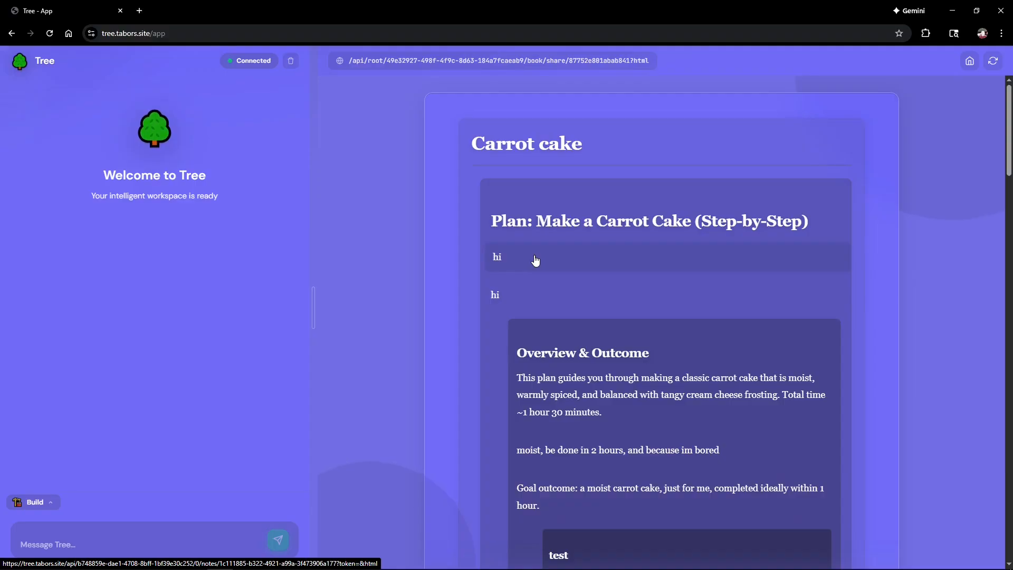
Step: From the profile page with a widened chat pane, open the 'book: the boy who changes' root
{"action": "left_click", "coordinate": [969, 63]}
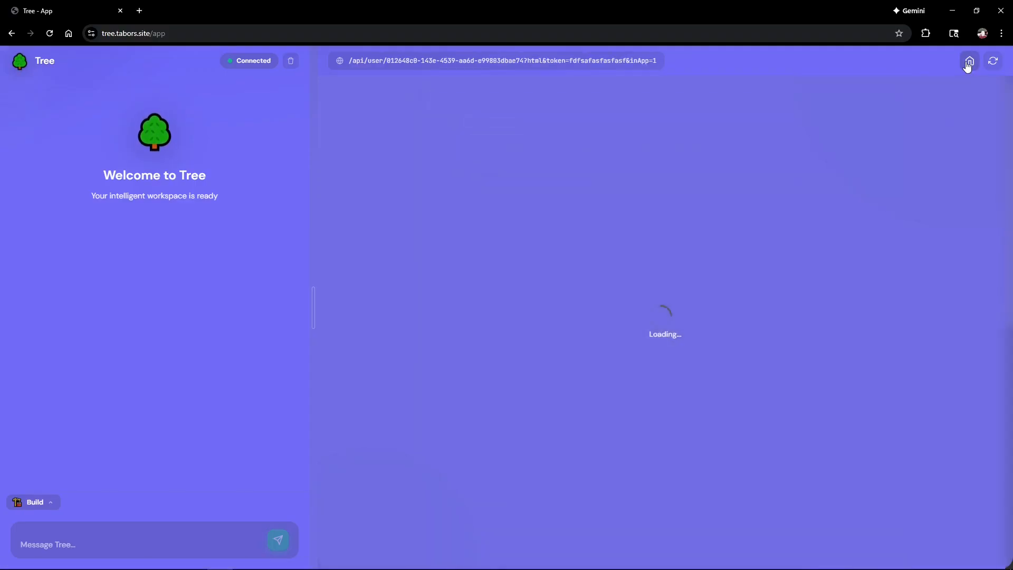
{"action": "left_click", "coordinate": [314, 311]}
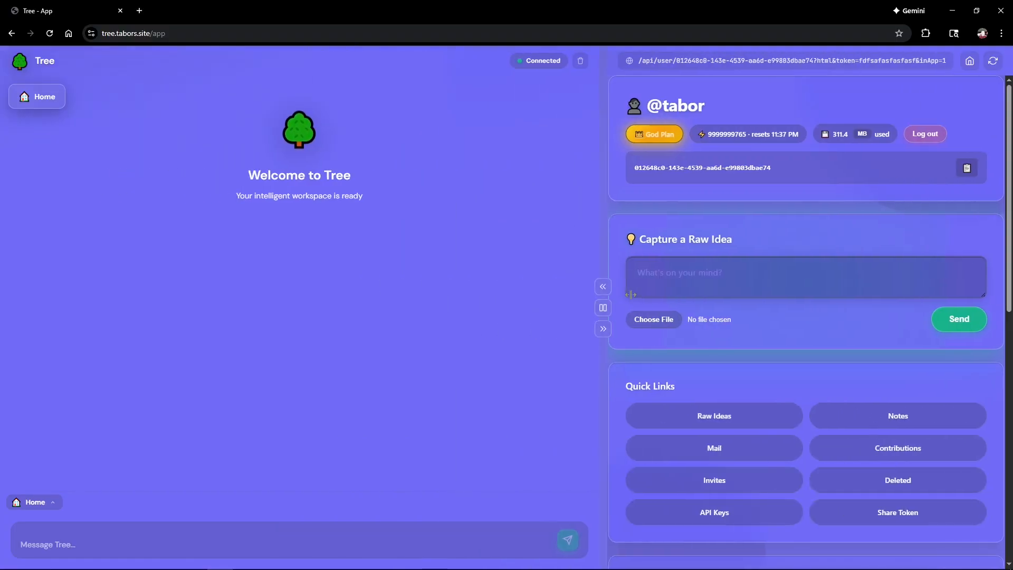
{"action": "left_click", "coordinate": [20, 504]}
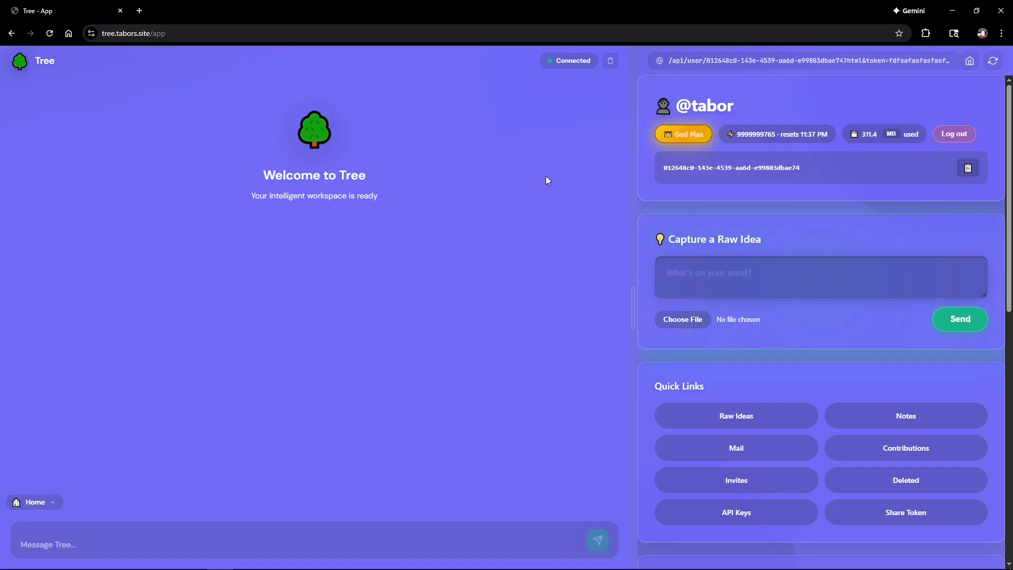
{"action": "mouse_move", "coordinate": [33, 509]}
{"action": "left_click", "coordinate": [165, 543]}
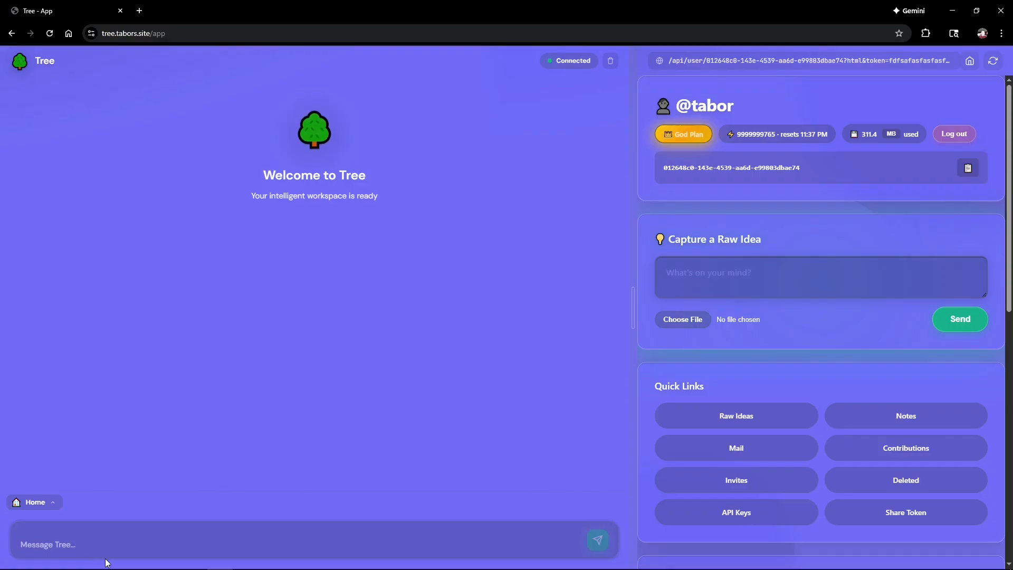
{"action": "left_click", "coordinate": [165, 96]}
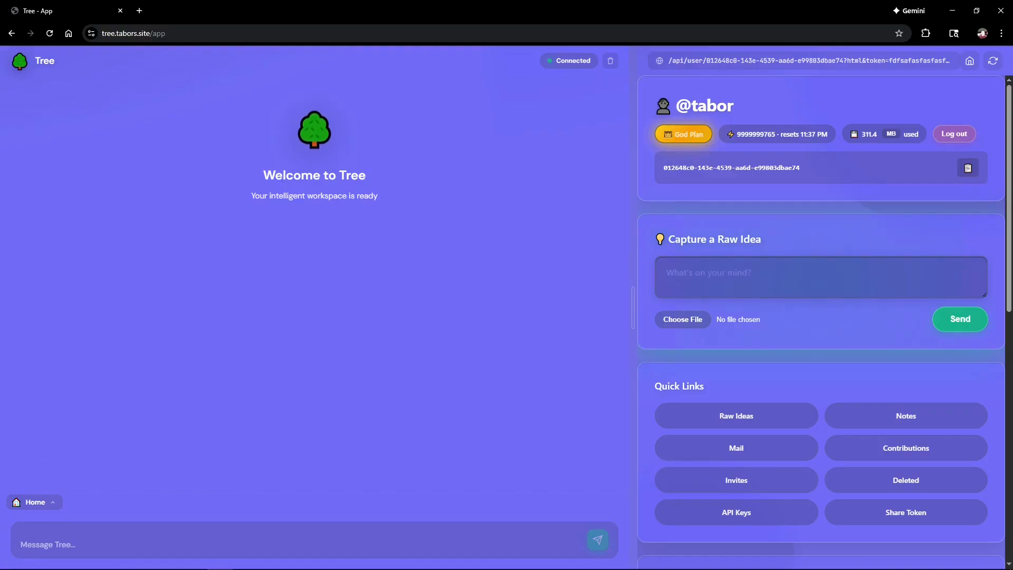
{"action": "left_click", "coordinate": [117, 546]}
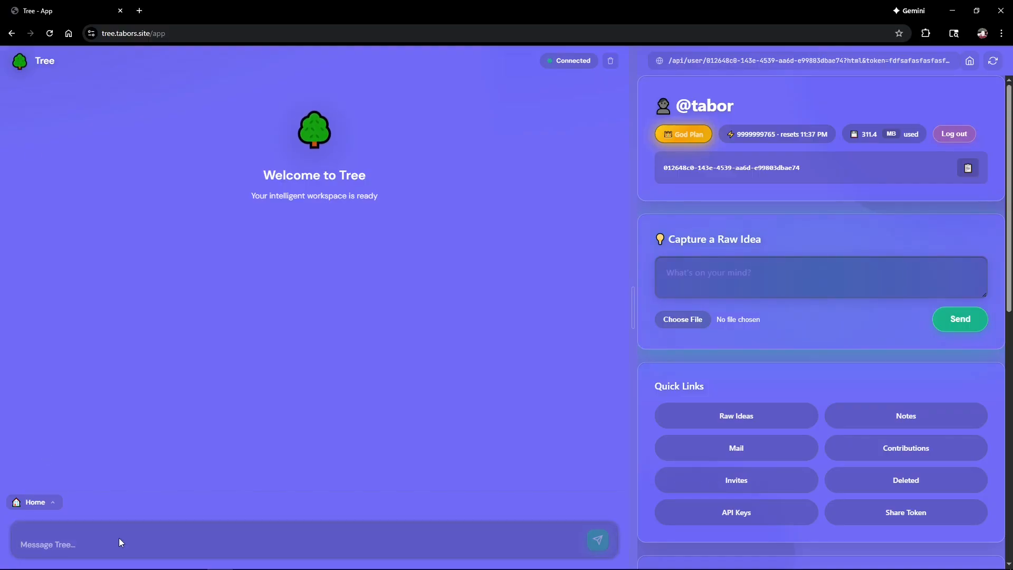
{"action": "scroll", "coordinate": [710, 382], "scroll_direction": "down", "scroll_amount": 5}
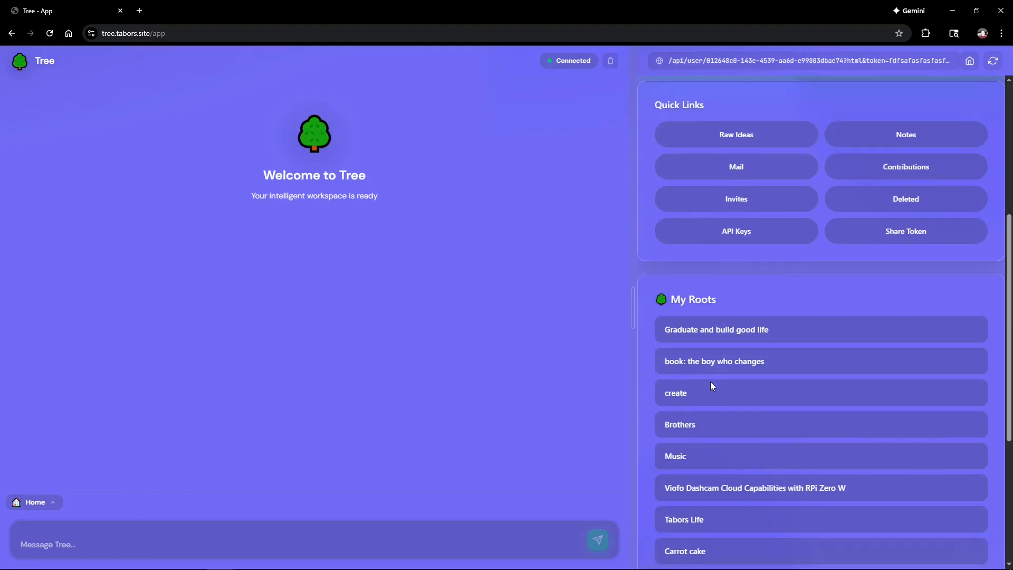
{"action": "left_click", "coordinate": [707, 363]}
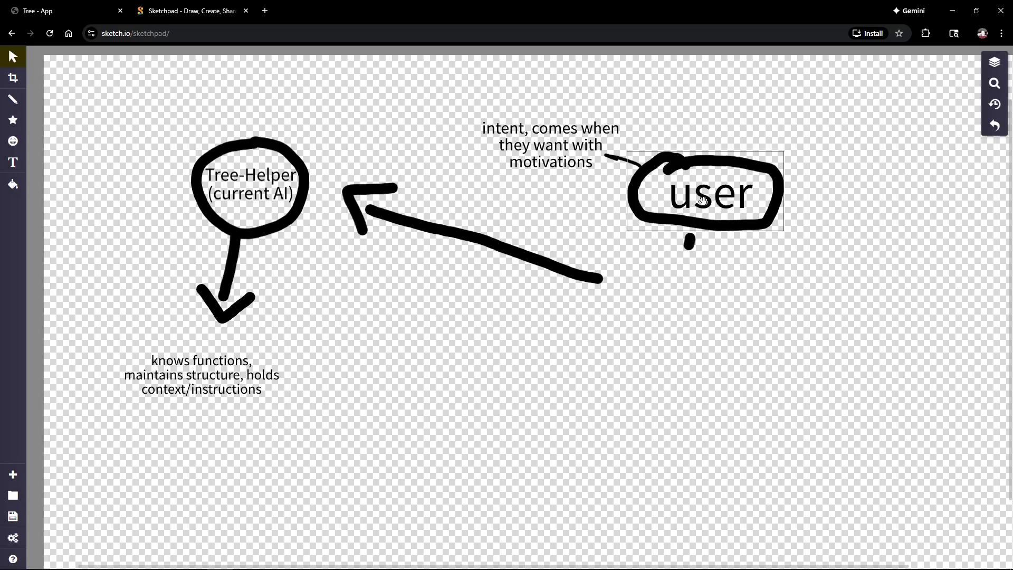
Step: Restore the acting AI node, its scheduled-intents note and arrows to Tree-Helper in Sketchpad
{"action": "key", "text": "ctrl+z"}
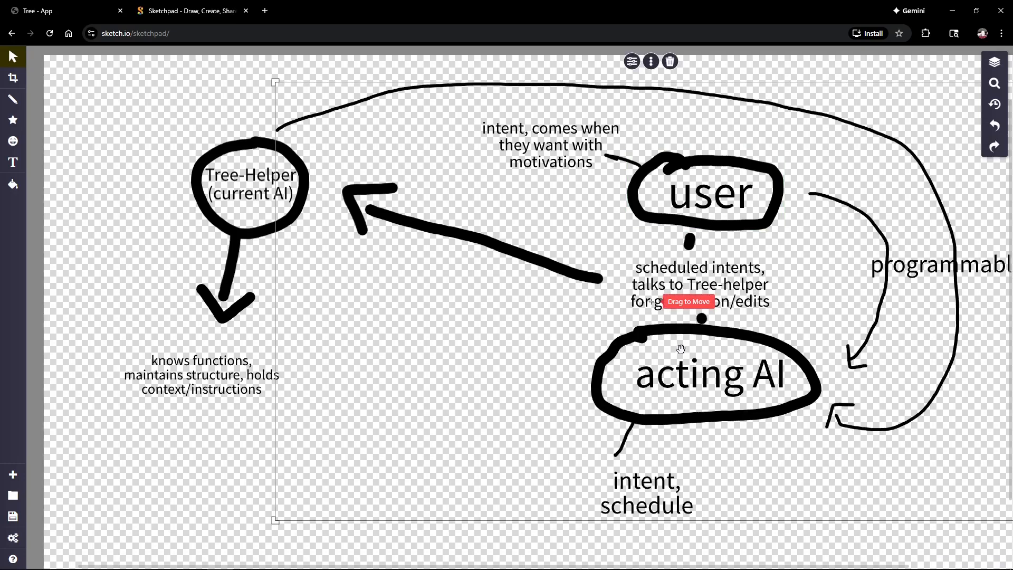
{"action": "mouse_move", "coordinate": [763, 547]}
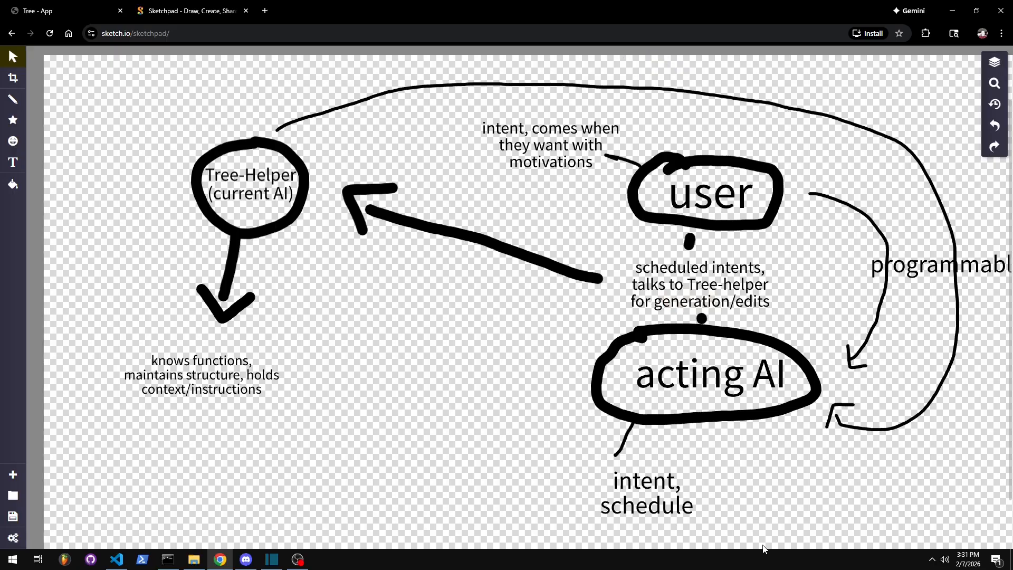